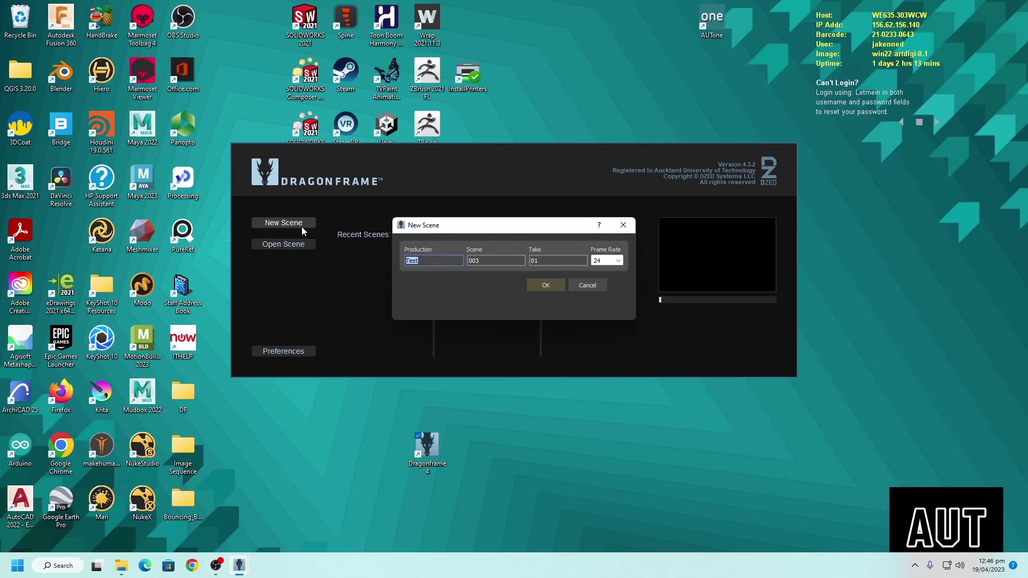
- Enter BBall as the new scene's production name, with scene 001 and take 01
type("Blob")
key("BackSpace")
key("BackSpace")
type("Bounc")
key("BackSpace")
key("BackSpace")
key("BackSpace")
key("BackSpace")
type("BBall")
key("Tab")
key("Tab")
key("Tab")
- Set the new scene's frame rate to 12 and save it in the DF folder on the Desktop
left_click(617, 260)
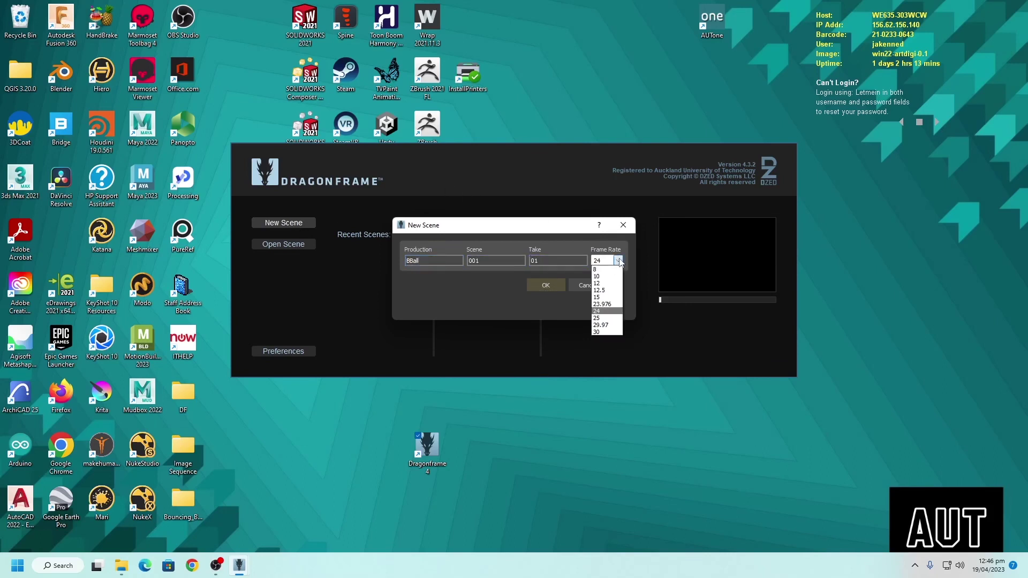
left_click(606, 283)
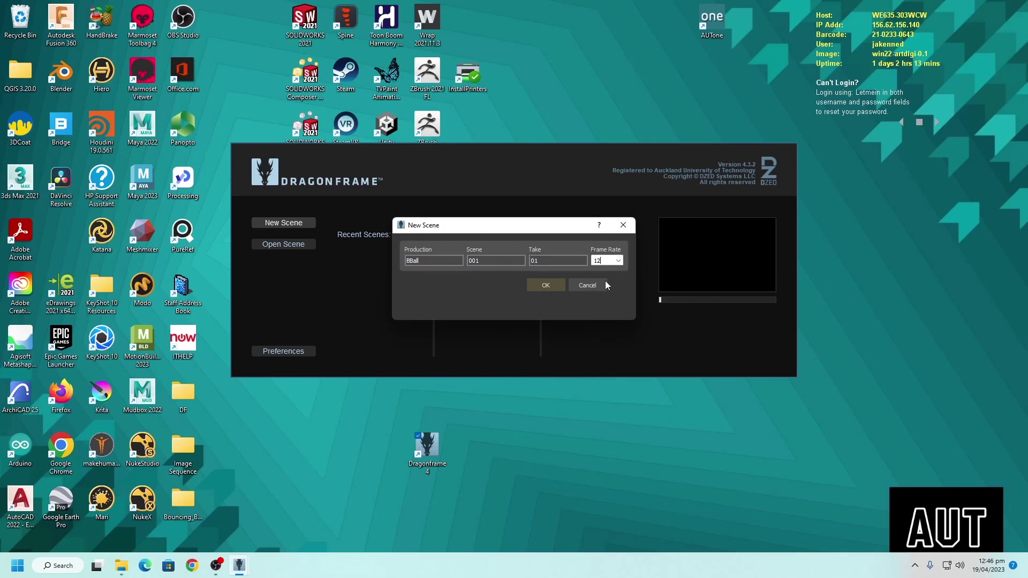
left_click(547, 287)
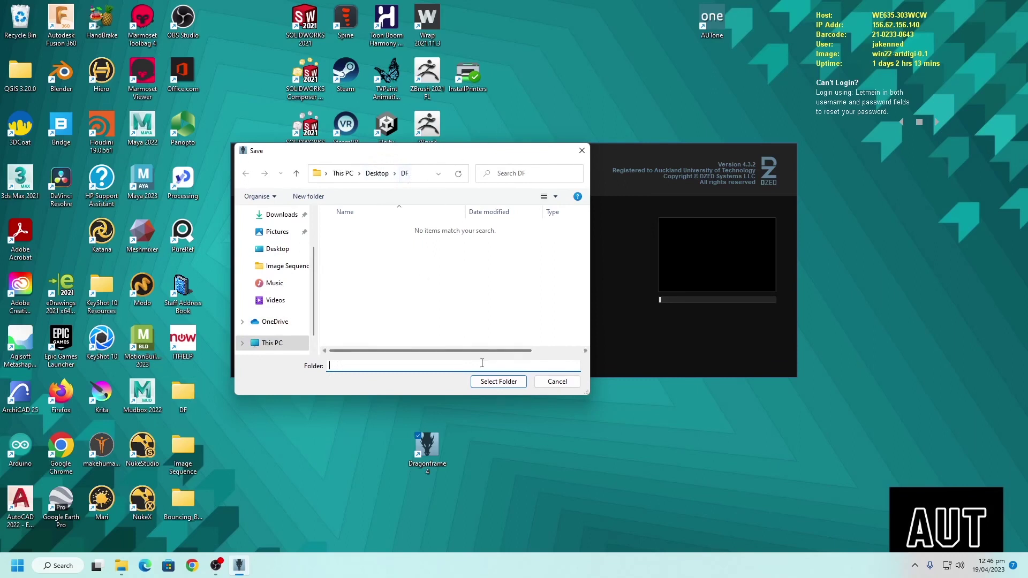
left_click(498, 381)
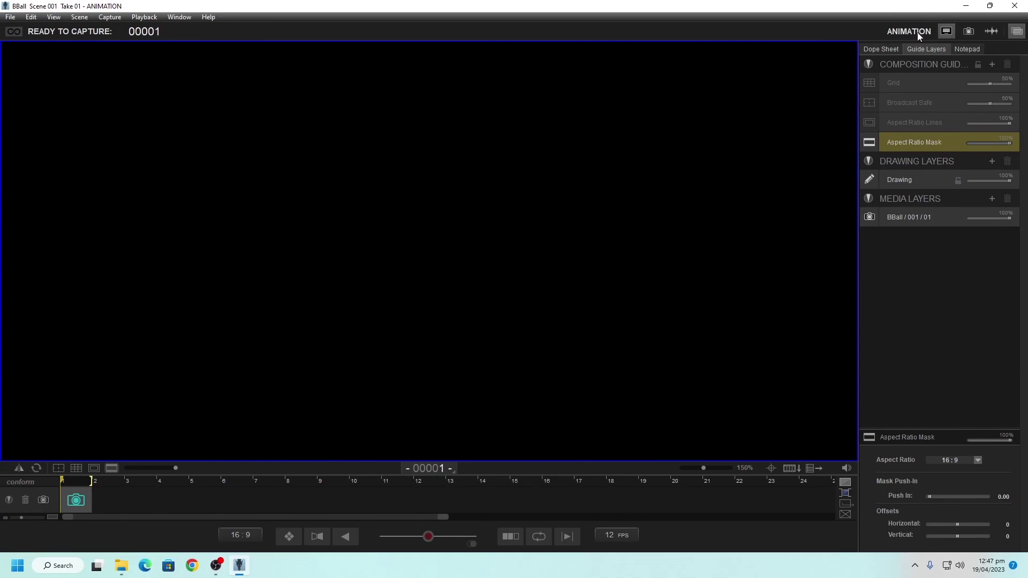
- Switch to the Cinematography workspace, dismissing the AutoPlay notification, and turn on the camera's live view
left_click(968, 31)
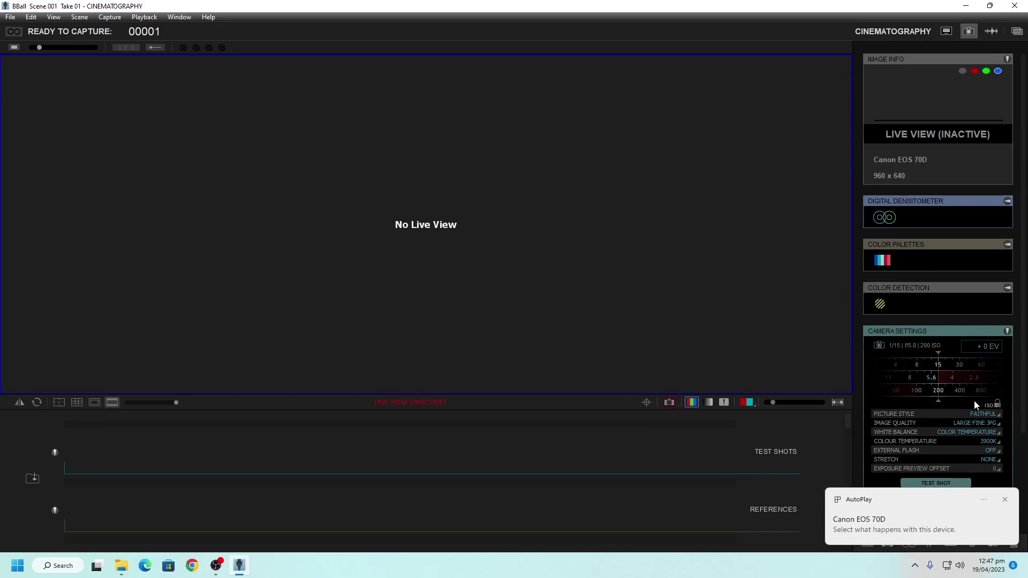
left_click(1005, 501)
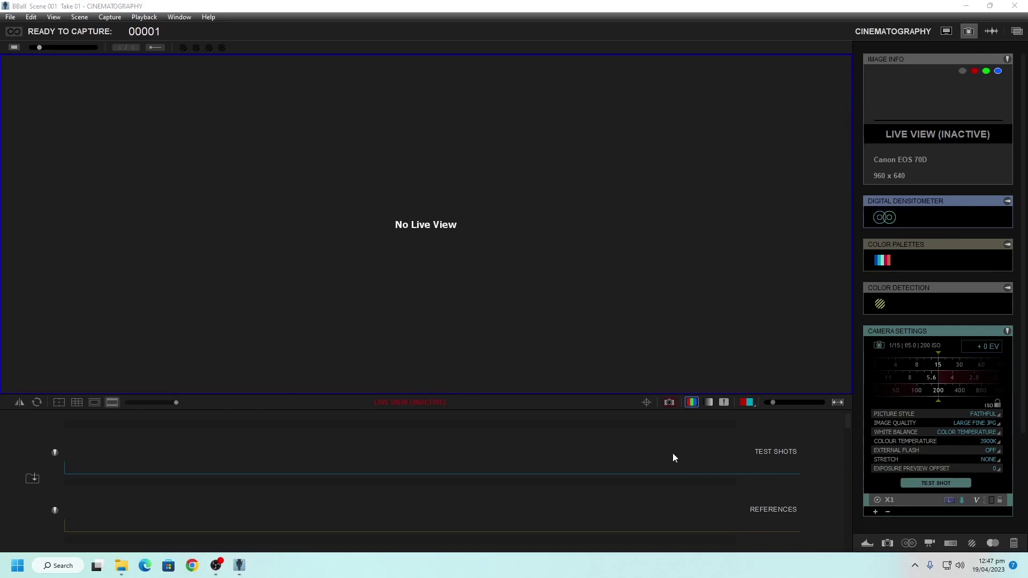
left_click(669, 403)
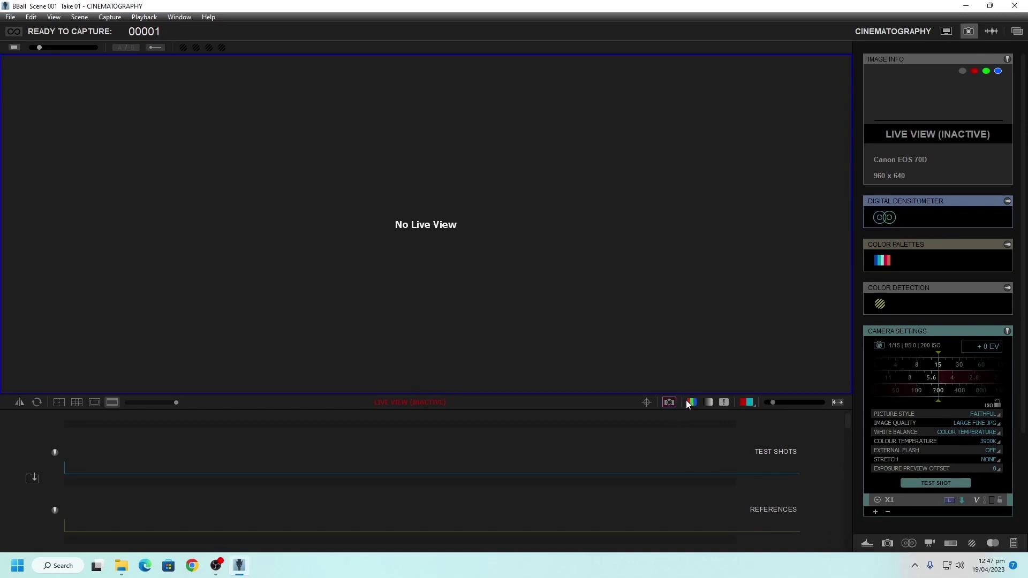
left_click(671, 404)
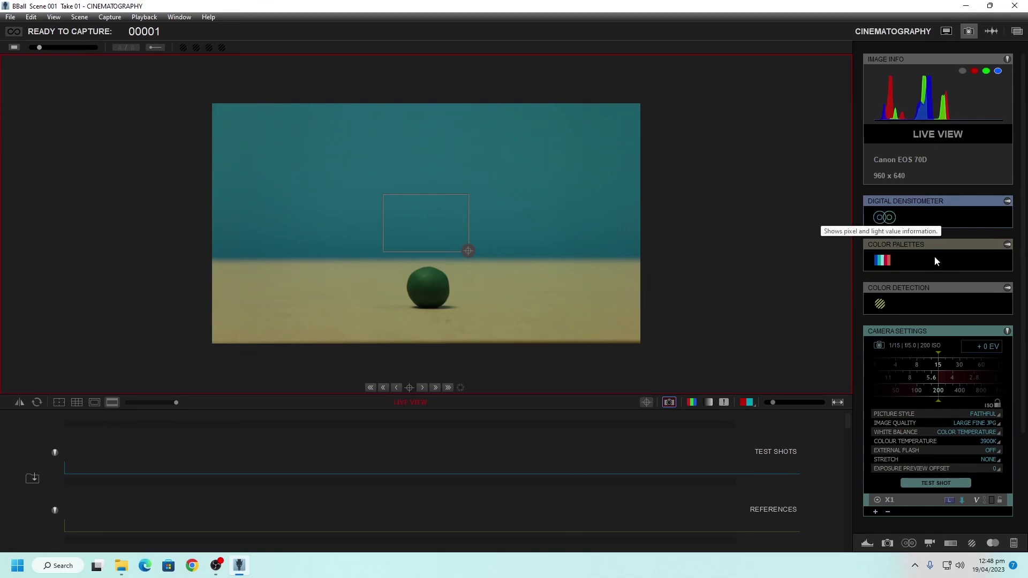
- Try the Standard picture style in the camera settings and return it to Faithful
left_click(989, 415)
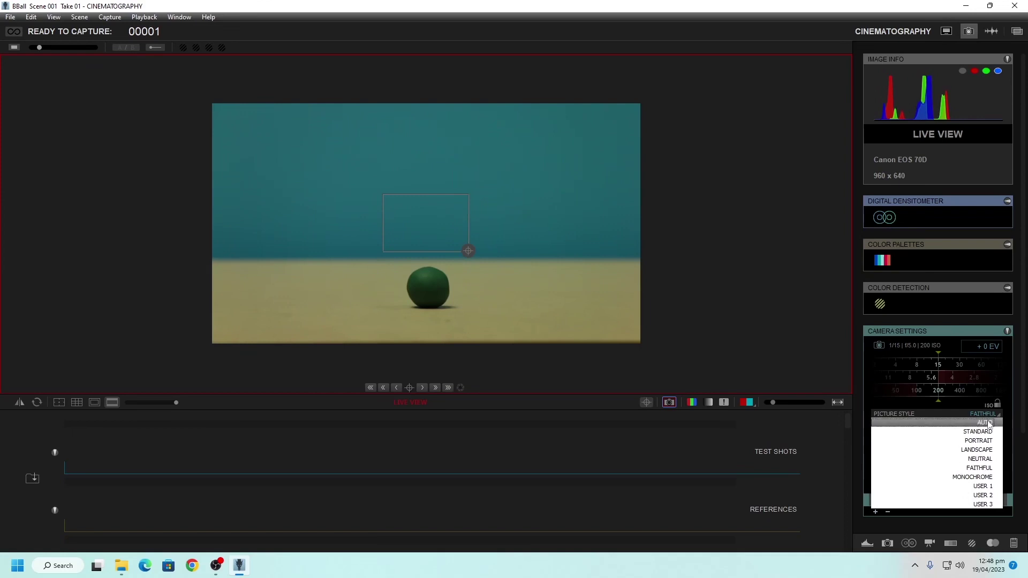
left_click(988, 431)
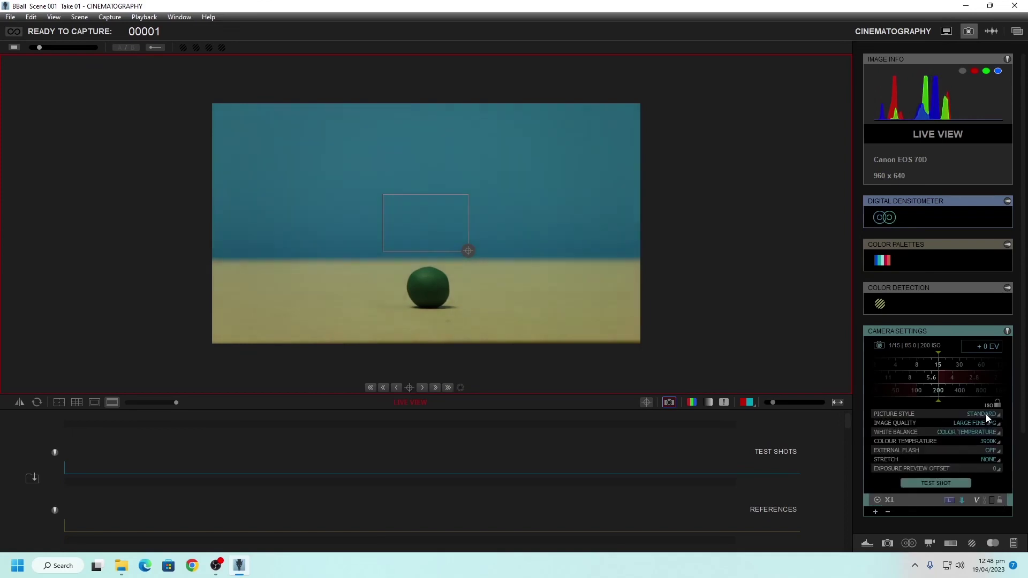
left_click(988, 415)
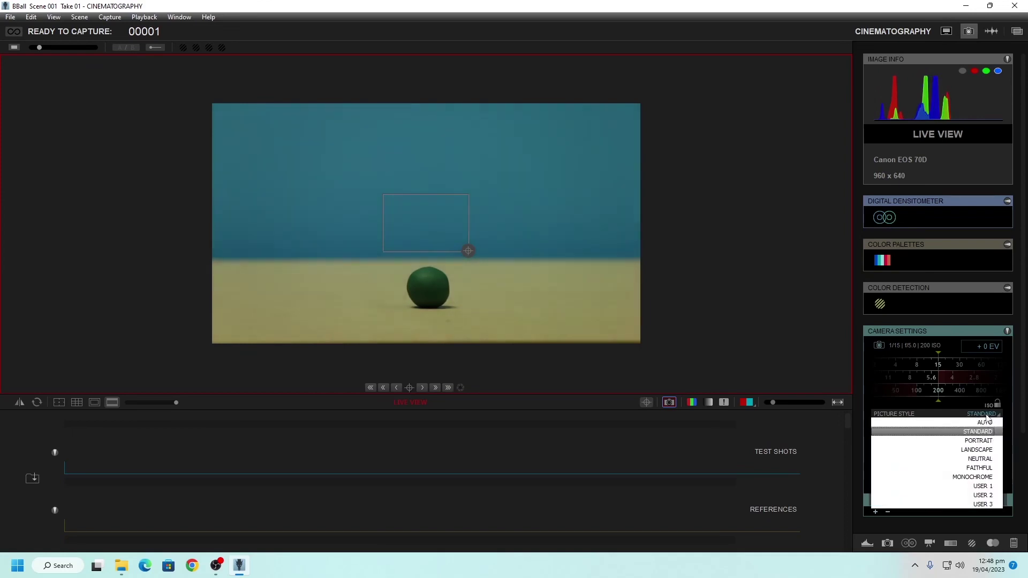
left_click(987, 468)
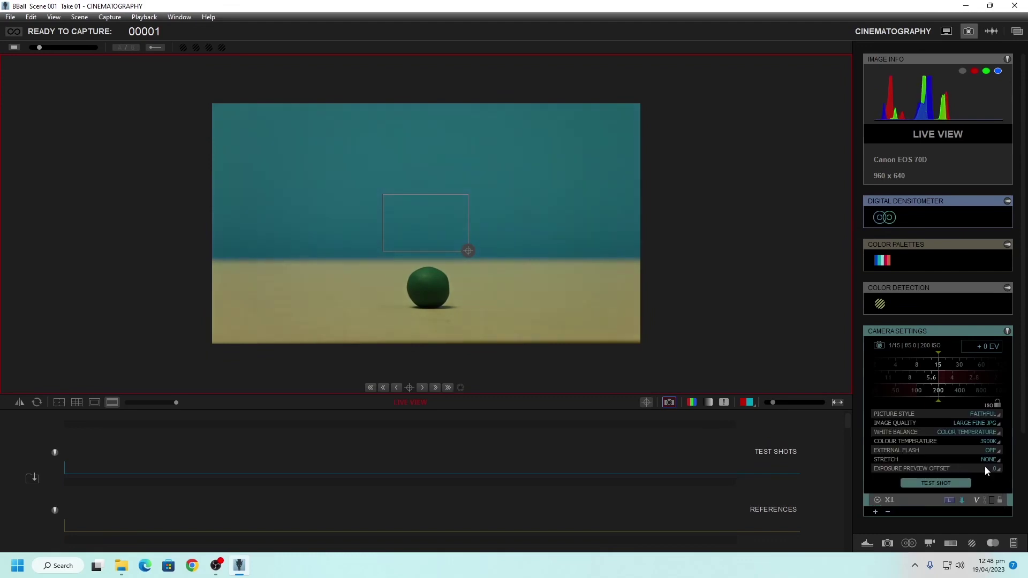
left_click(988, 416)
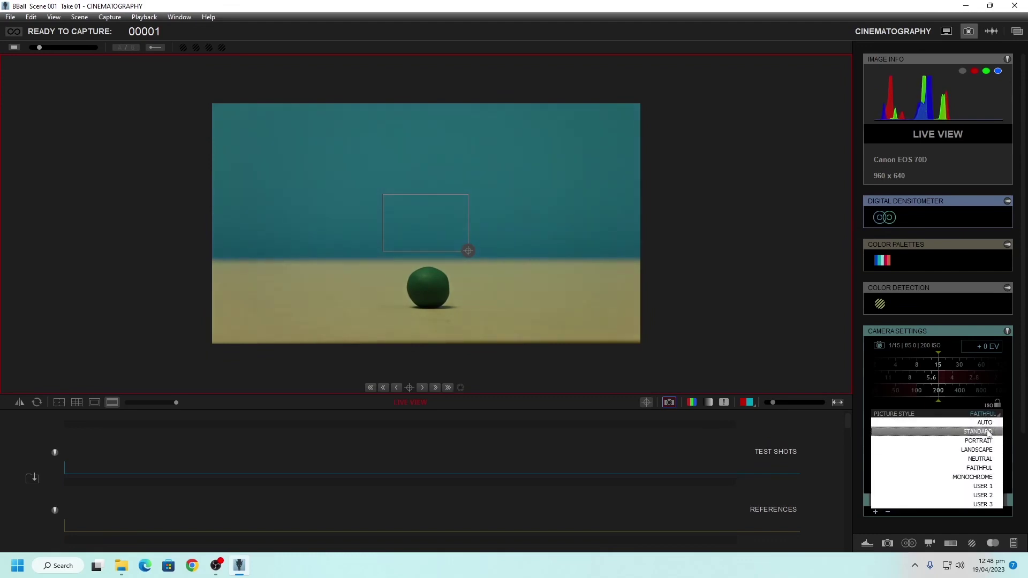
left_click(987, 467)
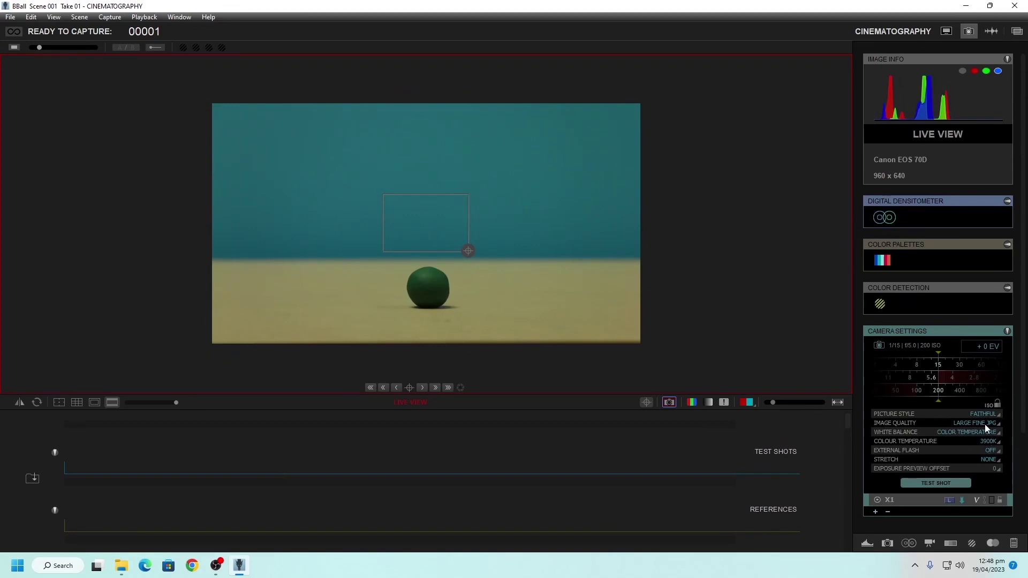
- Look through the image quality options in the camera settings and choose Large Fine JPG
left_click(985, 425)
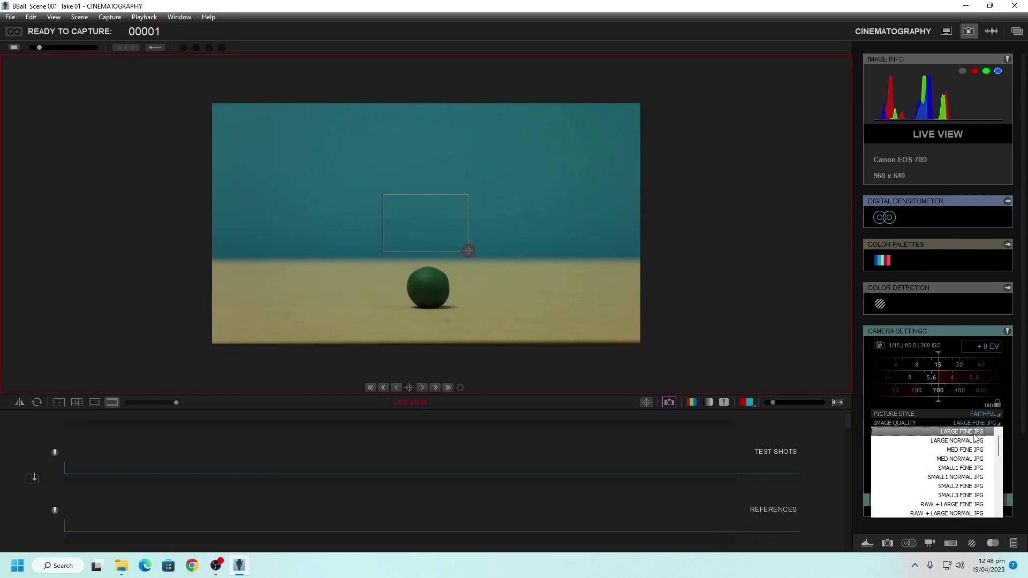
scroll(983, 460, "down", 1)
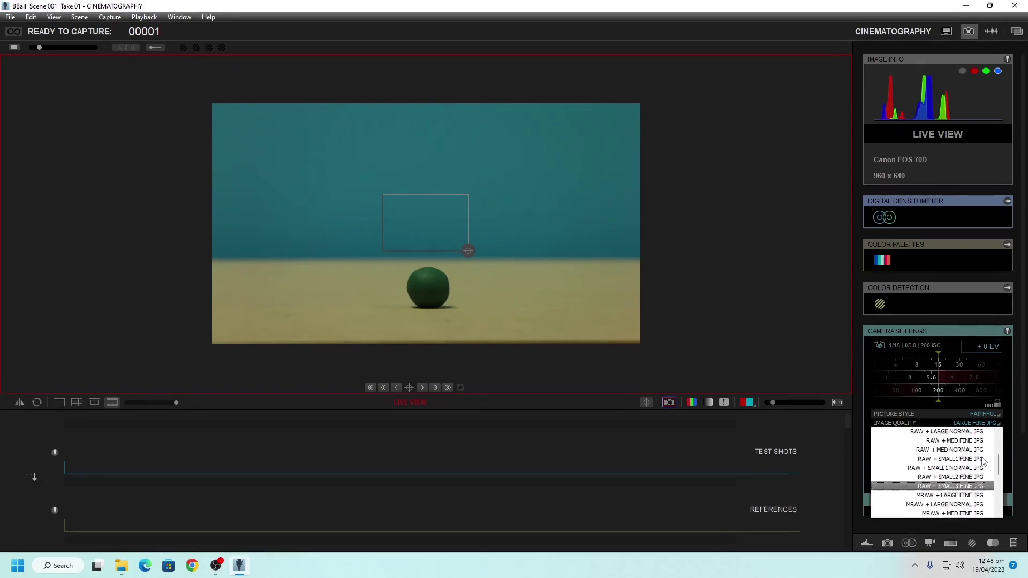
scroll(949, 454, "up", 1)
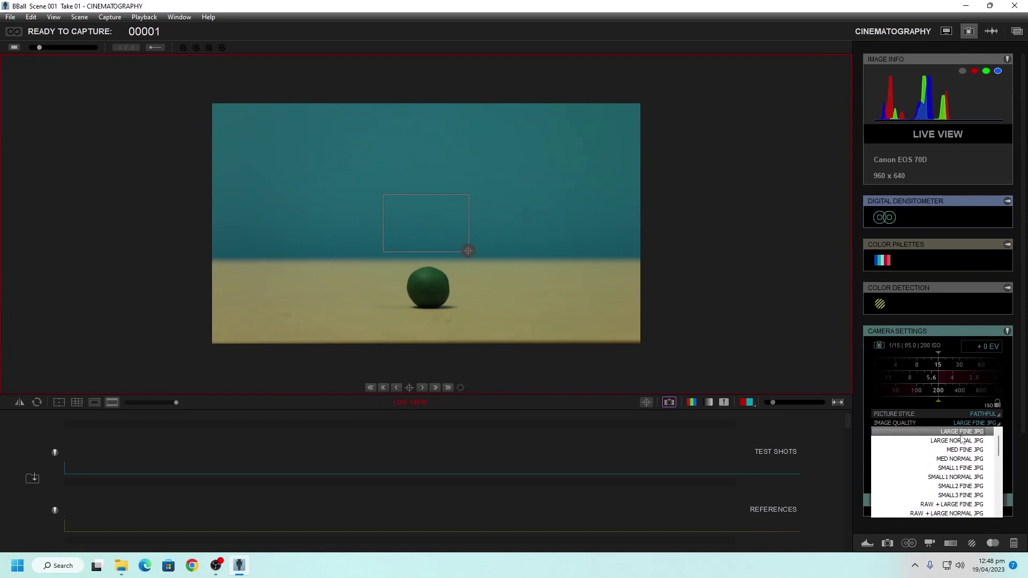
left_click(961, 435)
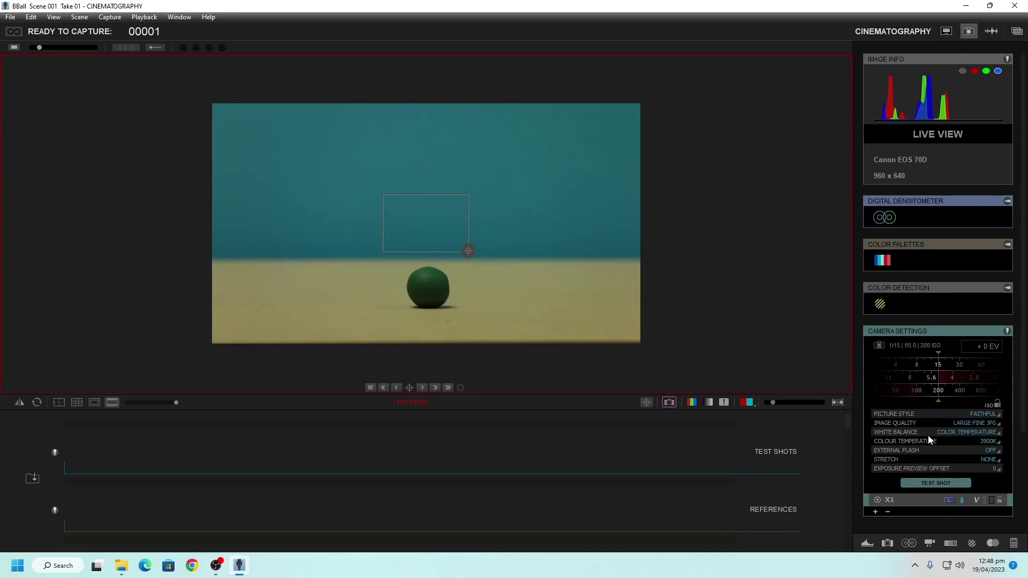
- Try the Auto and Cloudy white balance settings and return the white balance to Color Temperature
left_click(961, 432)
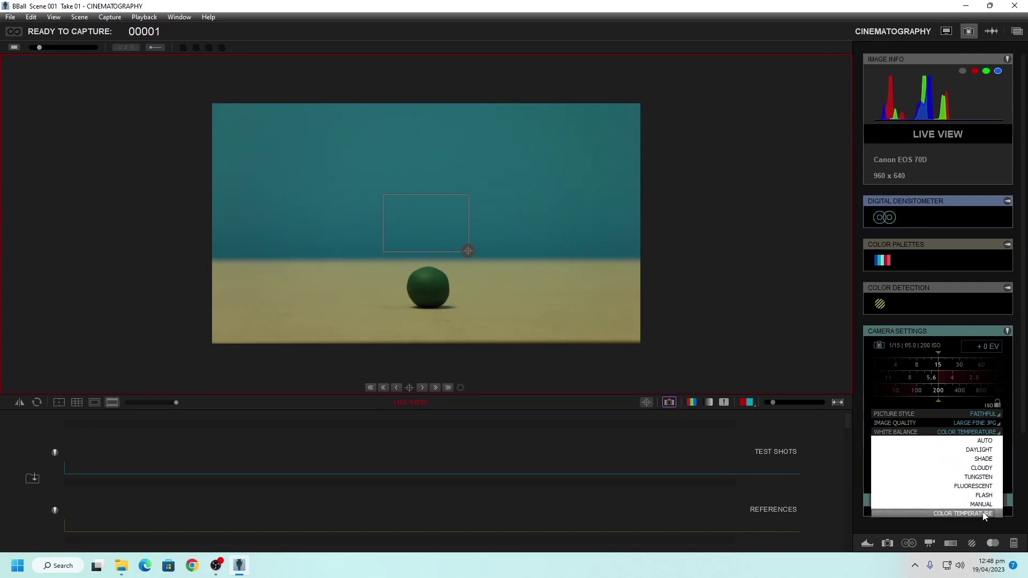
left_click(987, 441)
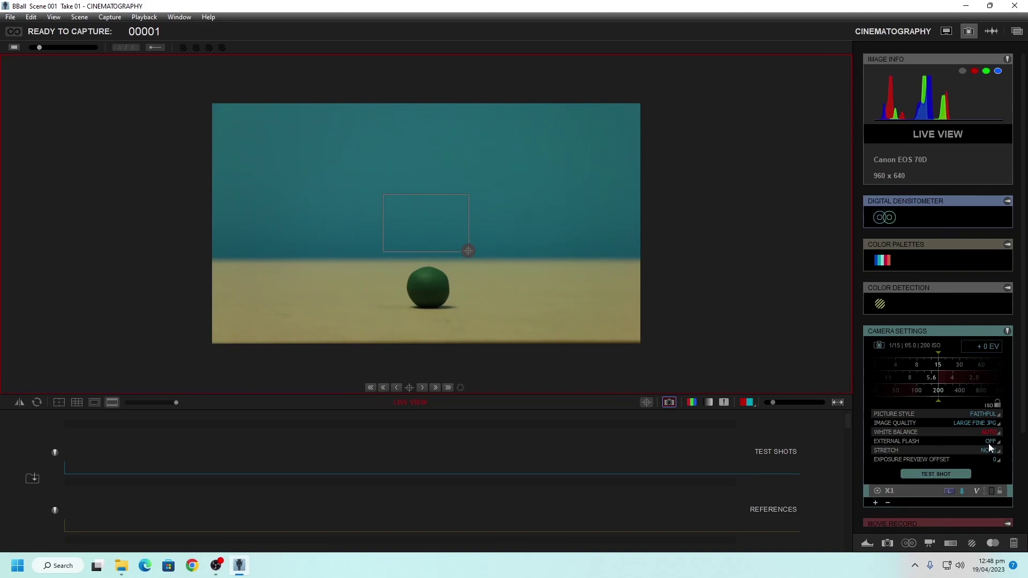
left_click(974, 434)
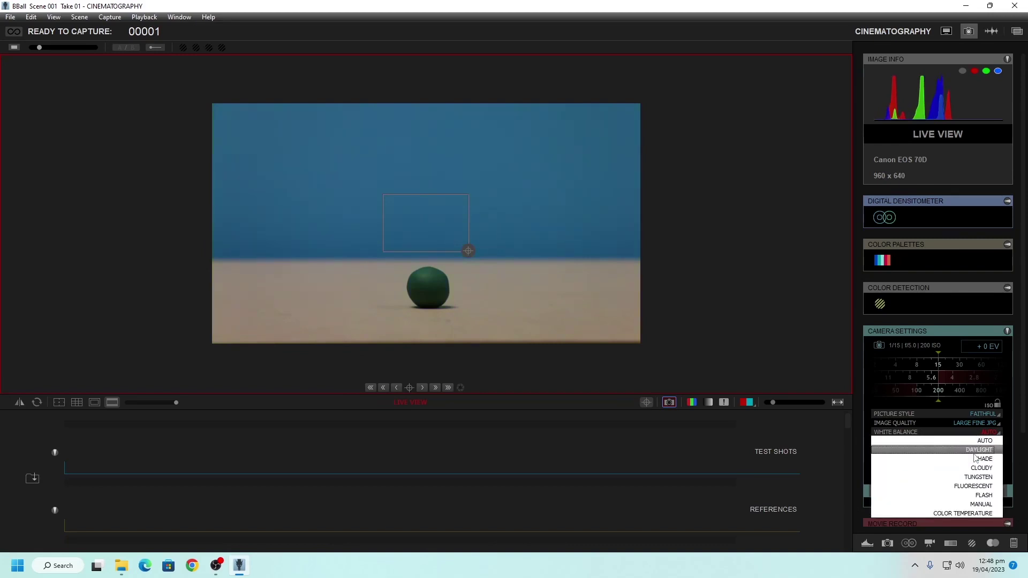
left_click(973, 468)
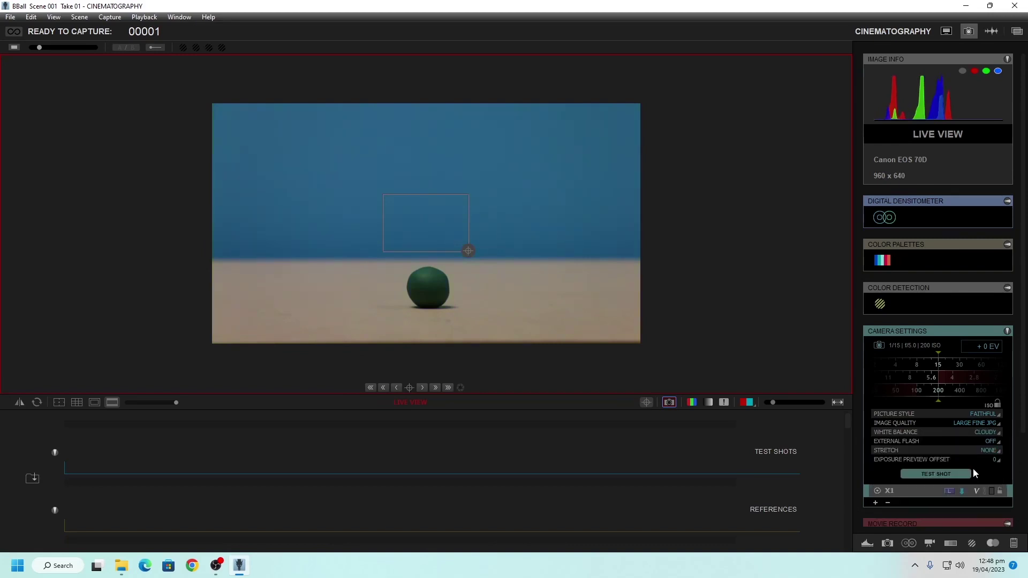
left_click(988, 433)
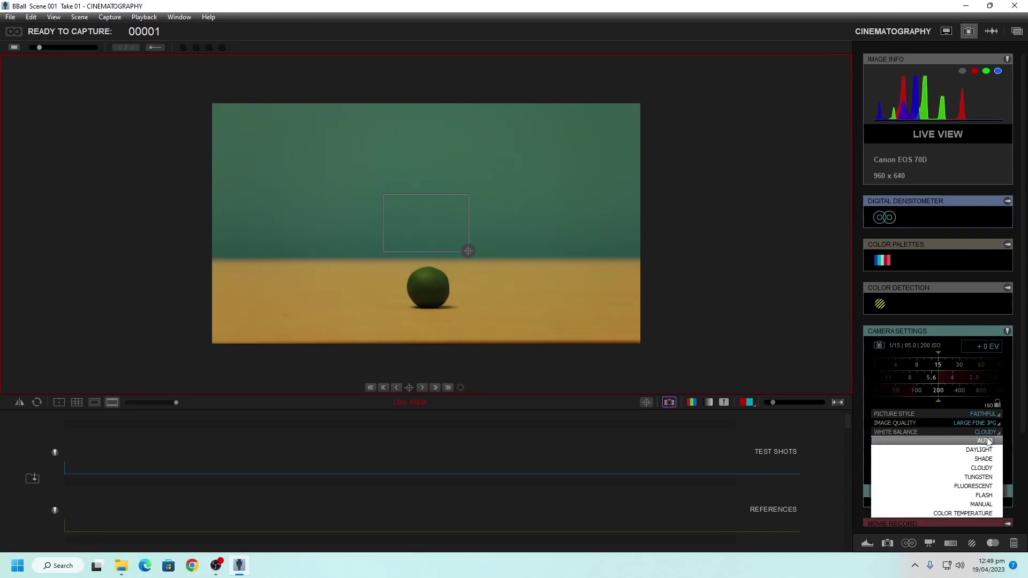
left_click(981, 512)
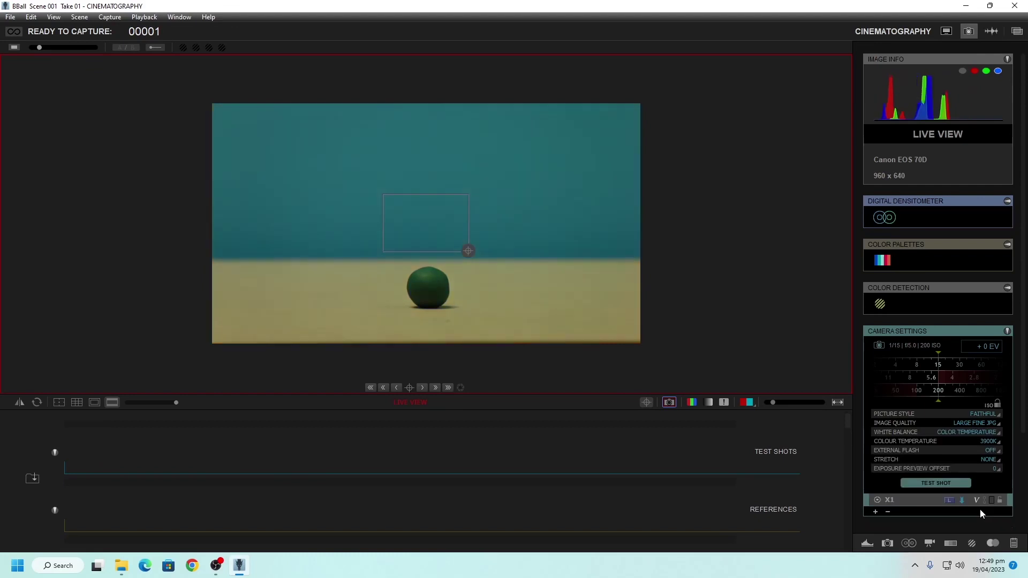
- Try a colour temperature of 4100K and settle on 4400K in the camera settings
left_click(990, 442)
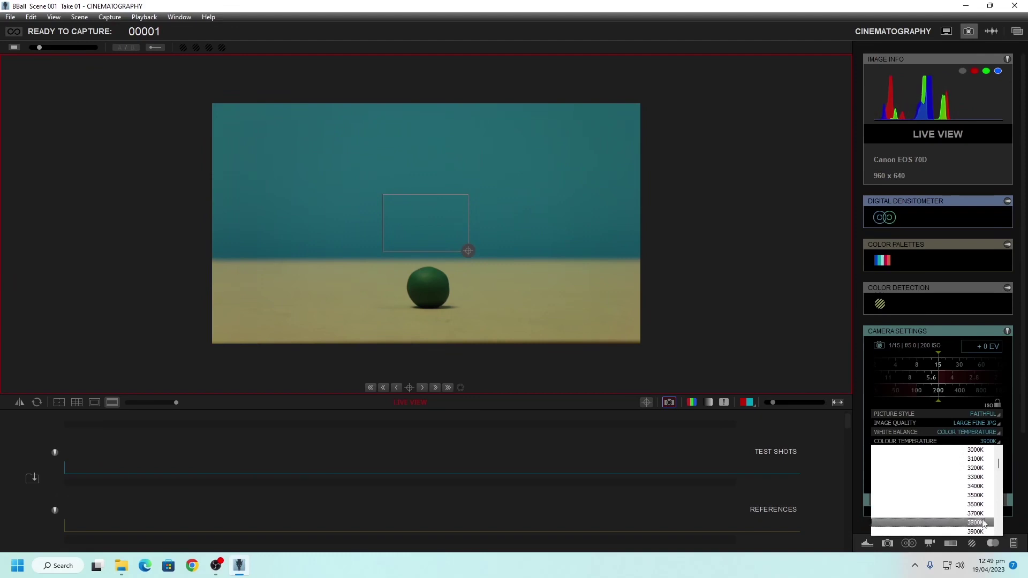
scroll(984, 528, "down", 1)
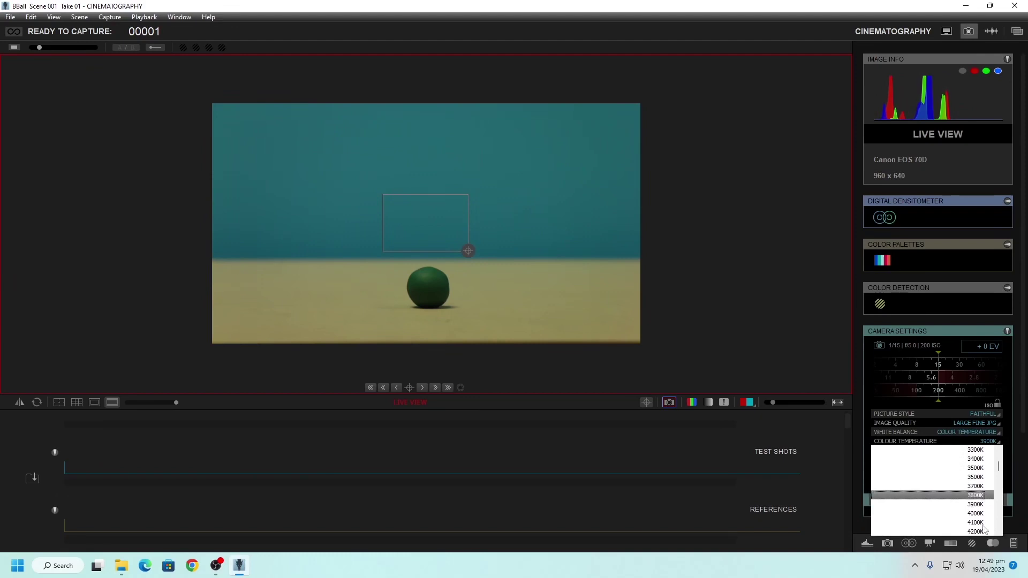
left_click(979, 520)
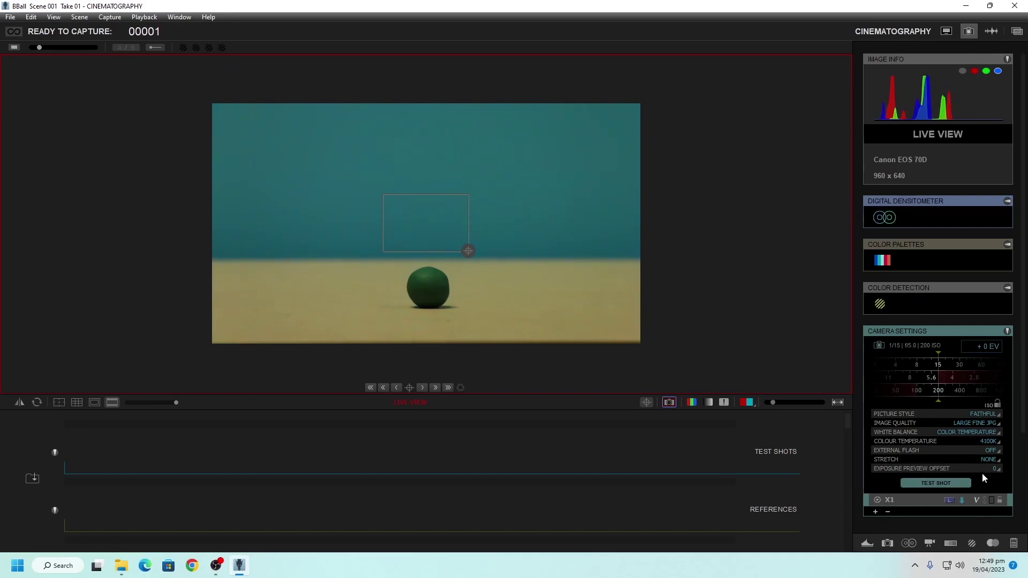
left_click(994, 441)
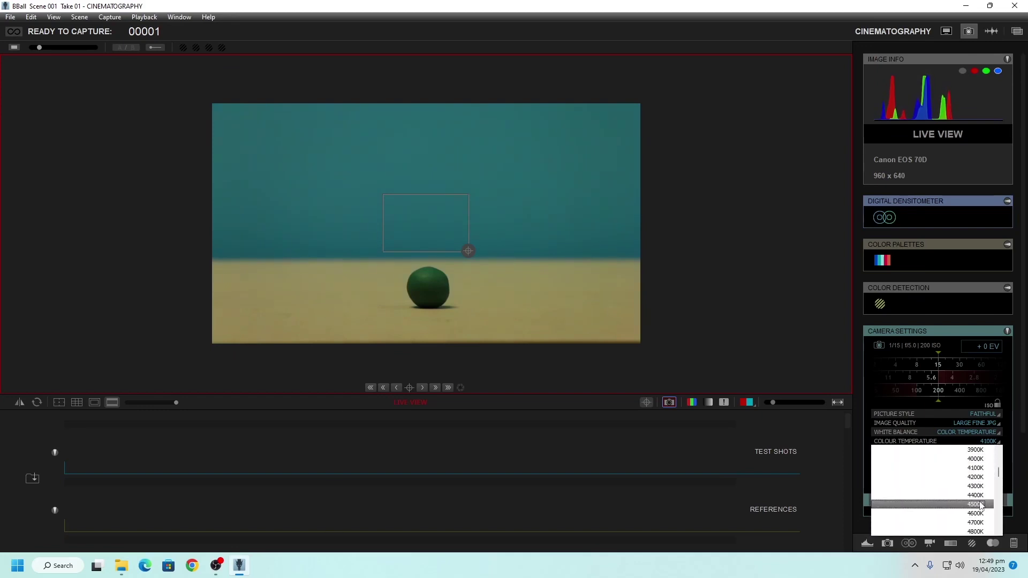
left_click(978, 495)
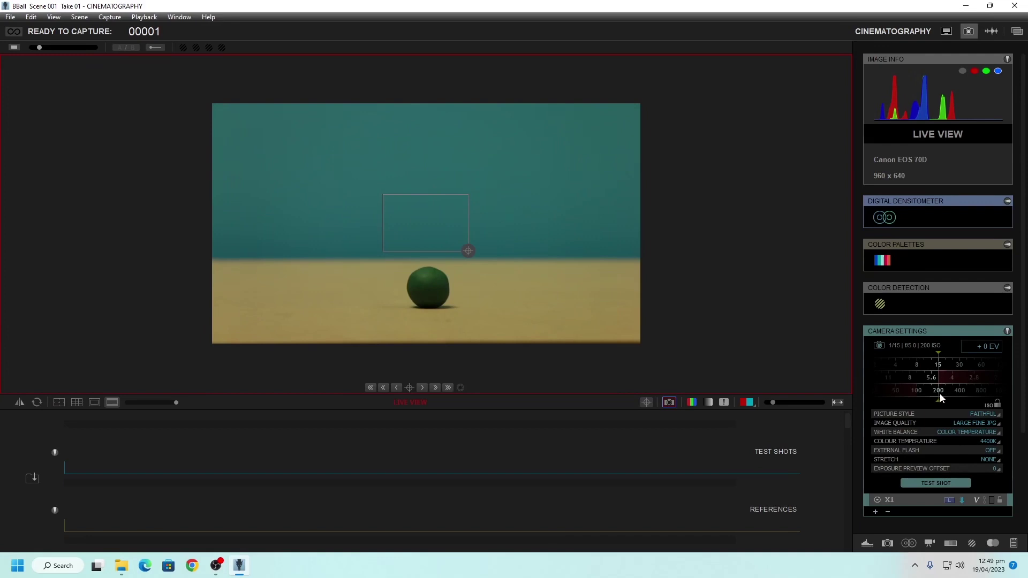
- Try a slower shutter speed of 1/10 and bring it back to 1/15
left_click_drag(947, 362, 957, 360)
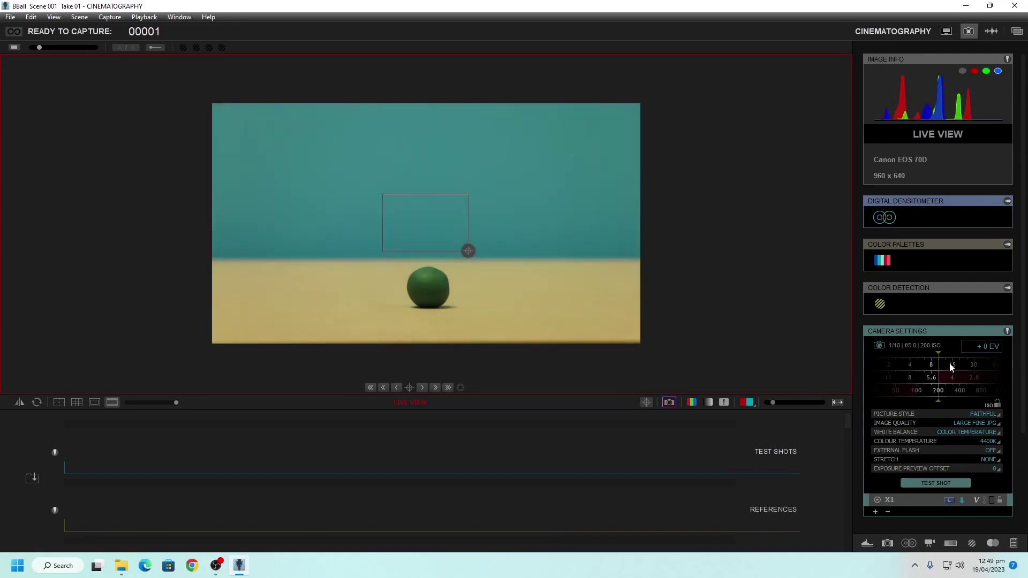
left_click_drag(950, 362, 945, 364)
left_click_drag(936, 365, 923, 365)
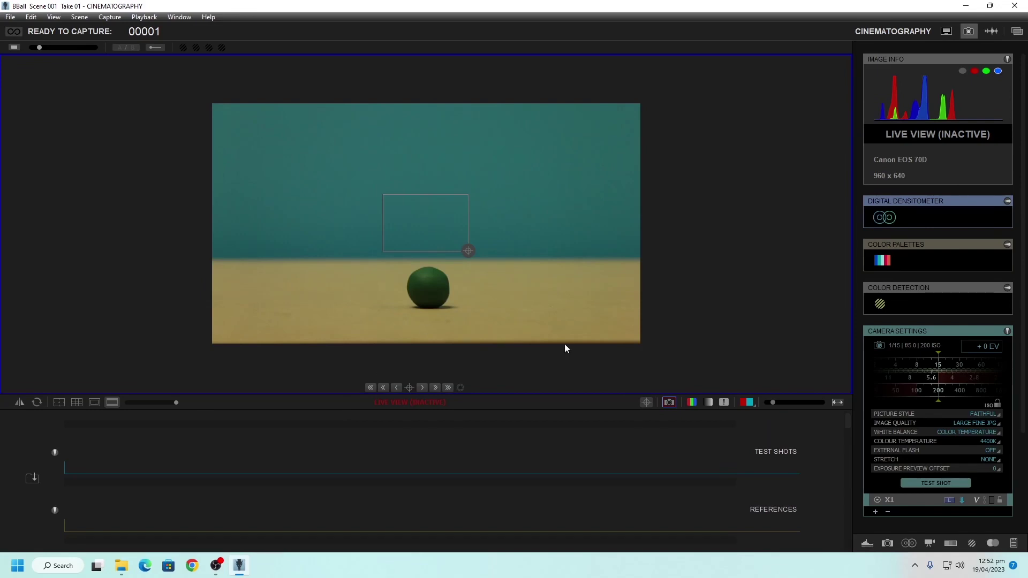
- Reactivate the camera's live view and try an aperture of f/9 before returning it to f/5.0
left_click(667, 402)
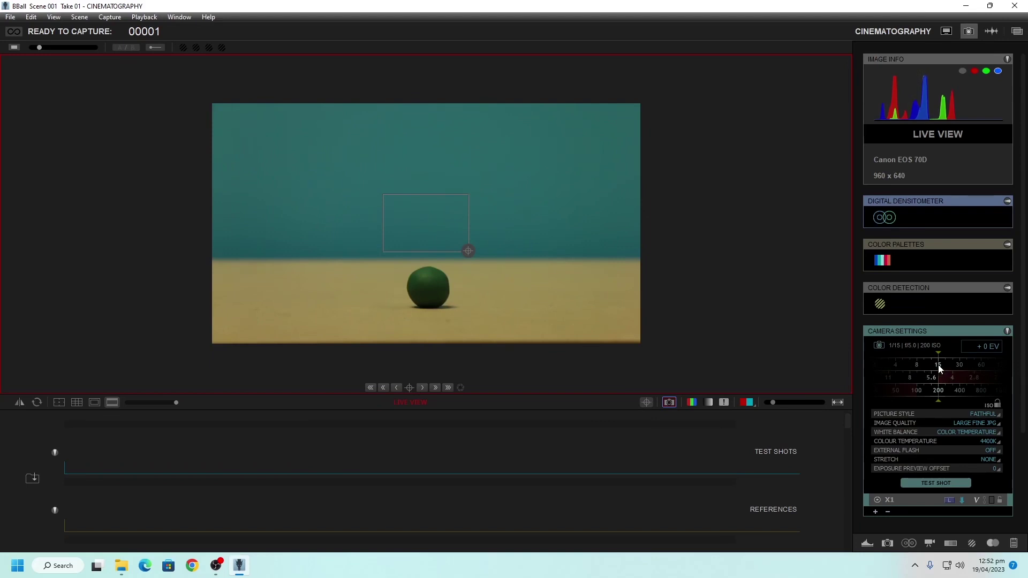
left_click_drag(940, 369, 944, 368)
left_click_drag(926, 381, 952, 377)
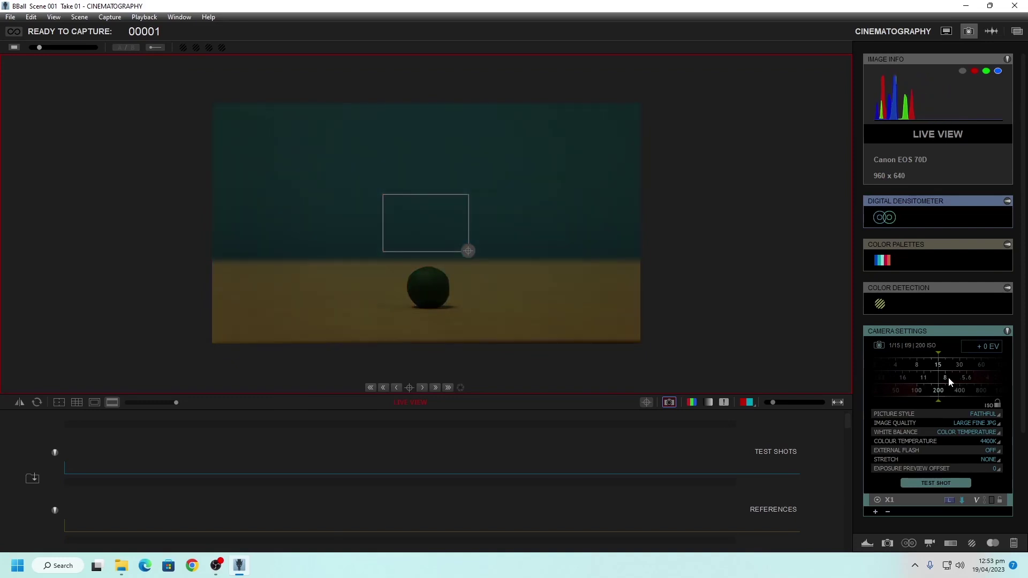
left_click_drag(949, 377, 910, 377)
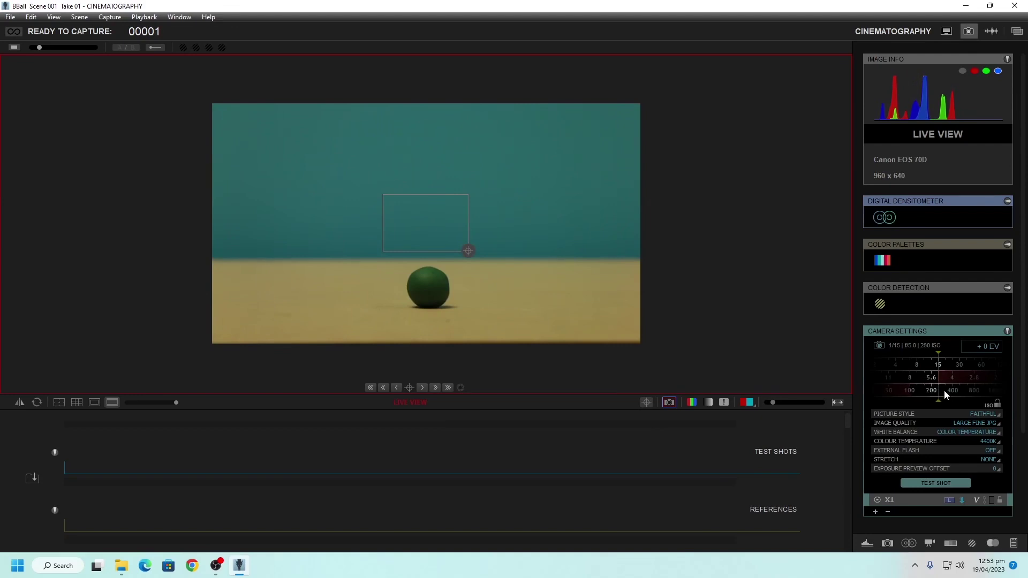
- Raise the camera's ISO to 400
left_click_drag(951, 390, 930, 390)
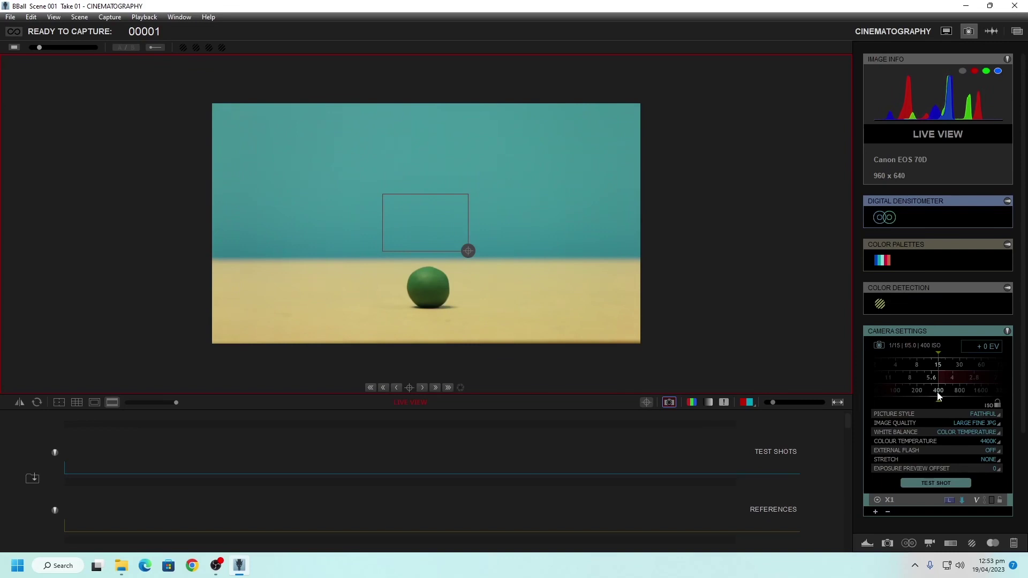
- Set the camera's ISO to 320, place the focus check box over the green ball and magnify it in live view
left_click_drag(937, 396, 945, 395)
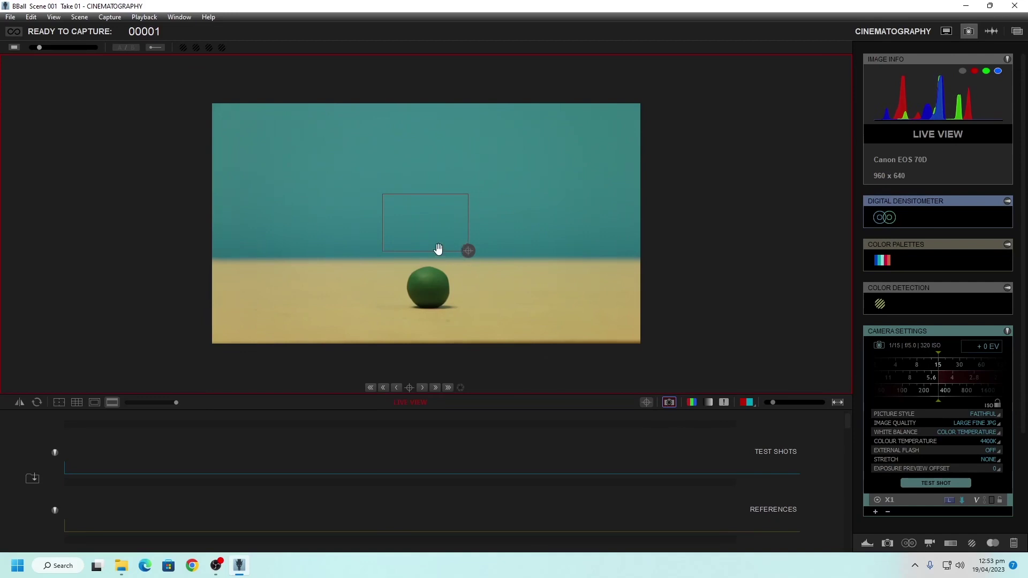
mouse_move(438, 249)
left_mouse_down()
mouse_move(444, 268)
mouse_move(438, 253)
left_mouse_up()
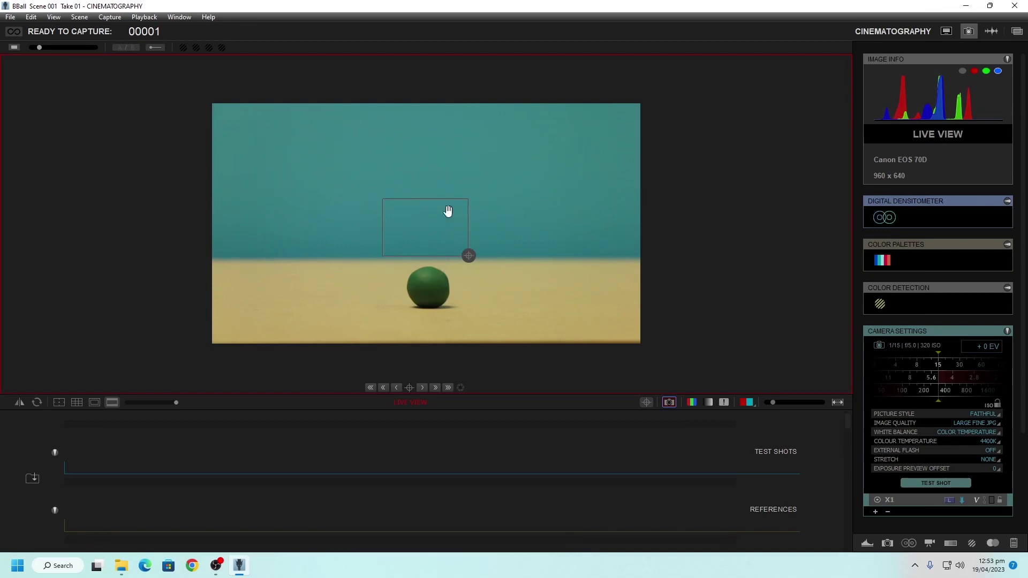
left_click_drag(434, 200, 434, 260)
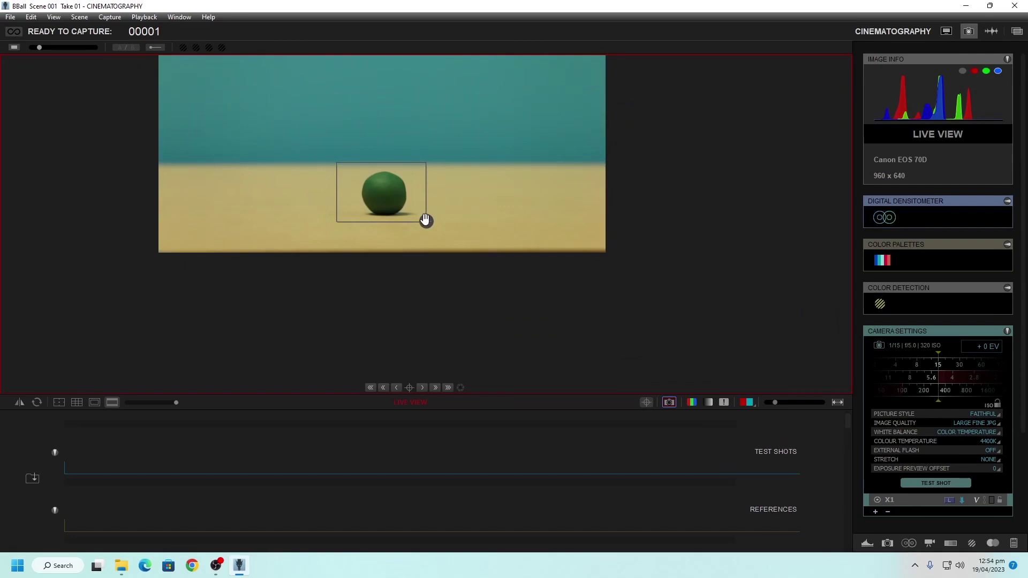
double_click(425, 219)
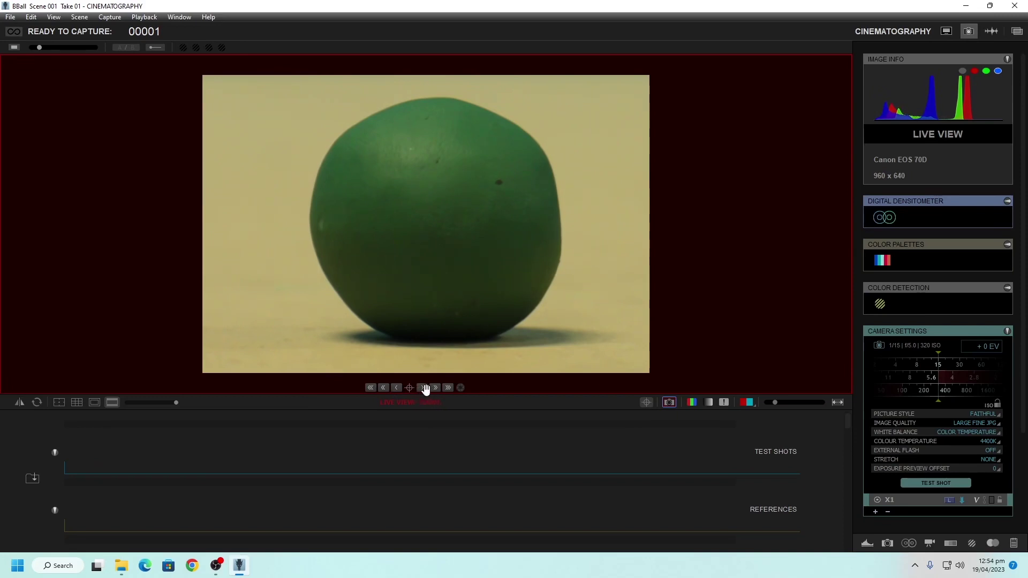
- Fine-tune the lens focus in both directions until the magnified ball is sharp, and close the focus check
left_click(447, 388)
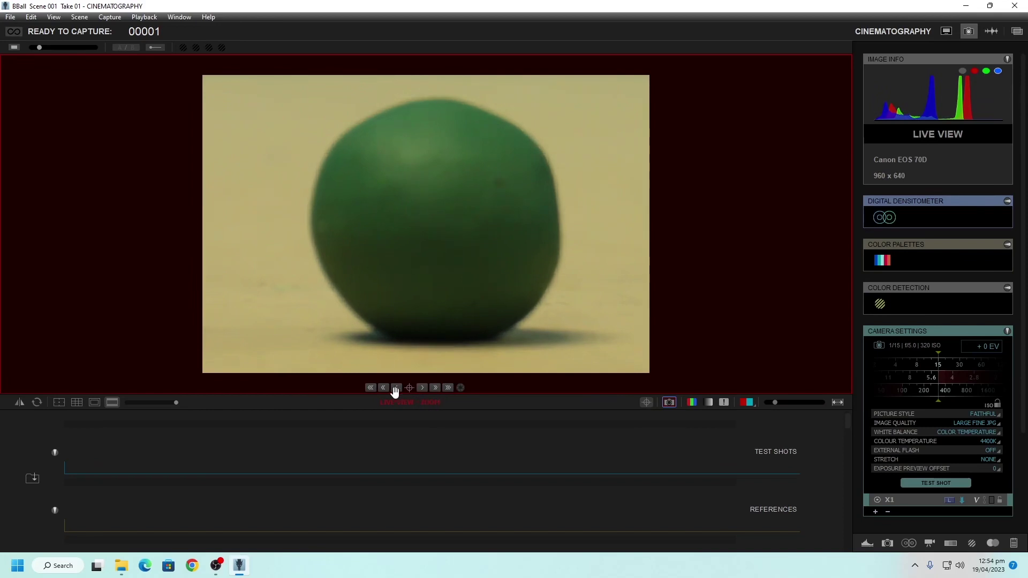
left_click(371, 388)
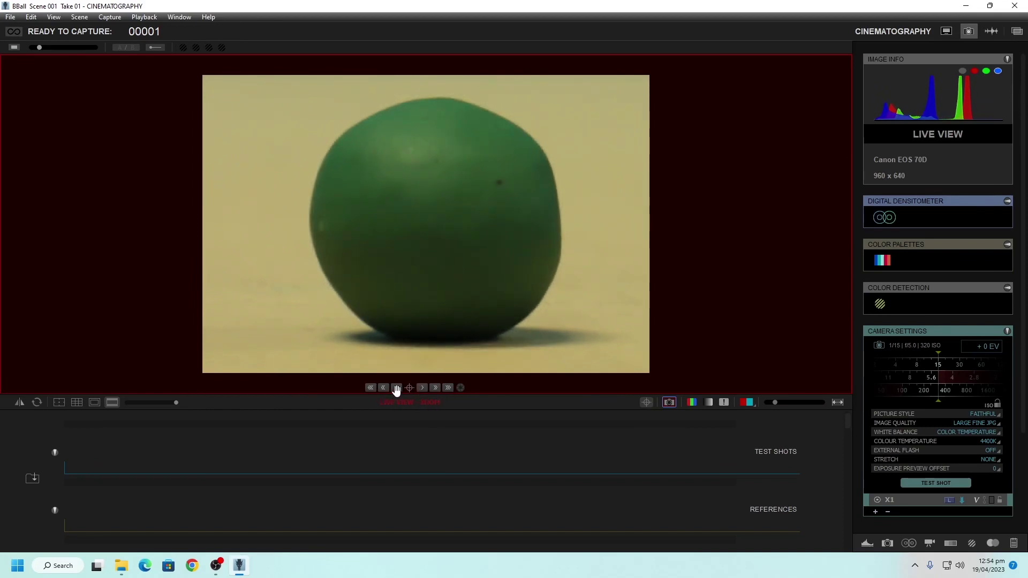
left_click(371, 388)
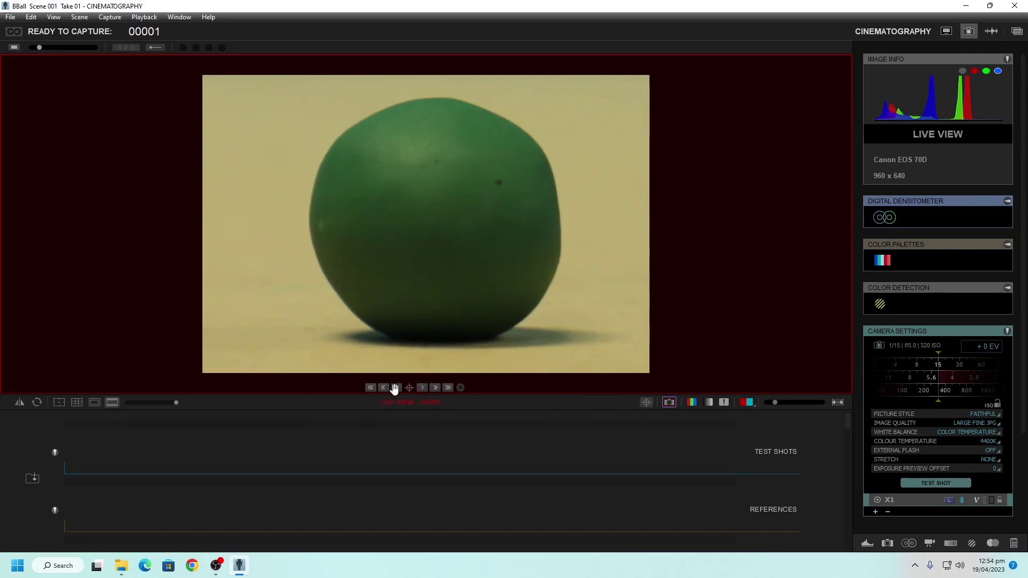
left_click(421, 388)
left_click(396, 387)
left_click(421, 388)
left_click(395, 388)
left_click(384, 388)
left_click(645, 403)
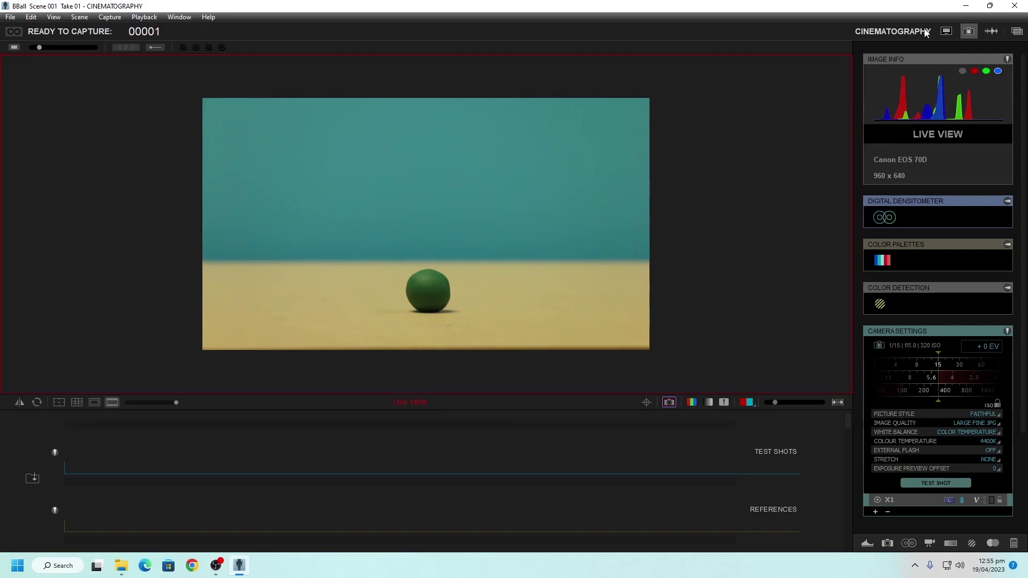
- Switch to the Animation workspace and check the aspect ratio choices of the 16:9 mask
left_click(945, 32)
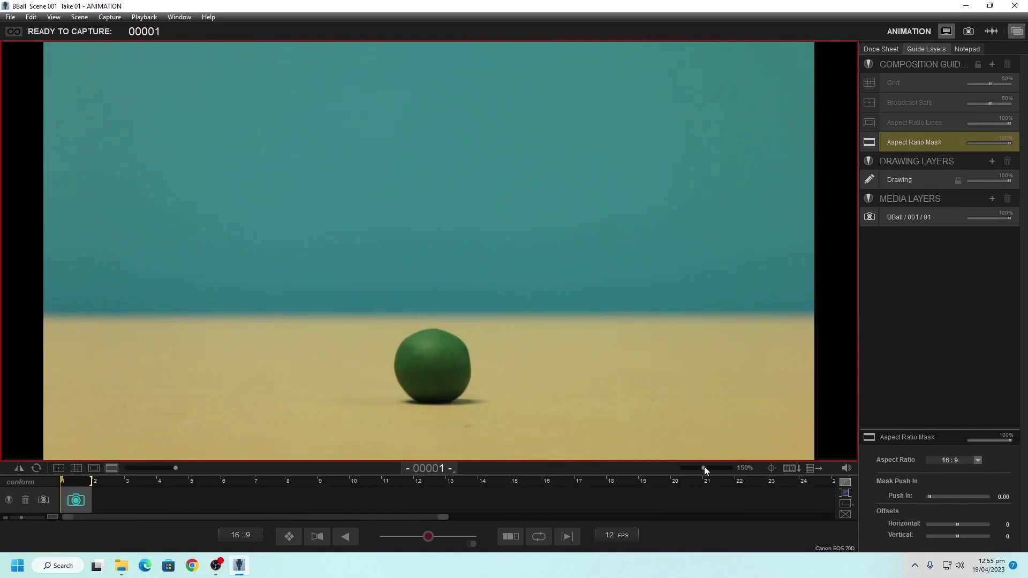
left_click_drag(702, 467, 698, 467)
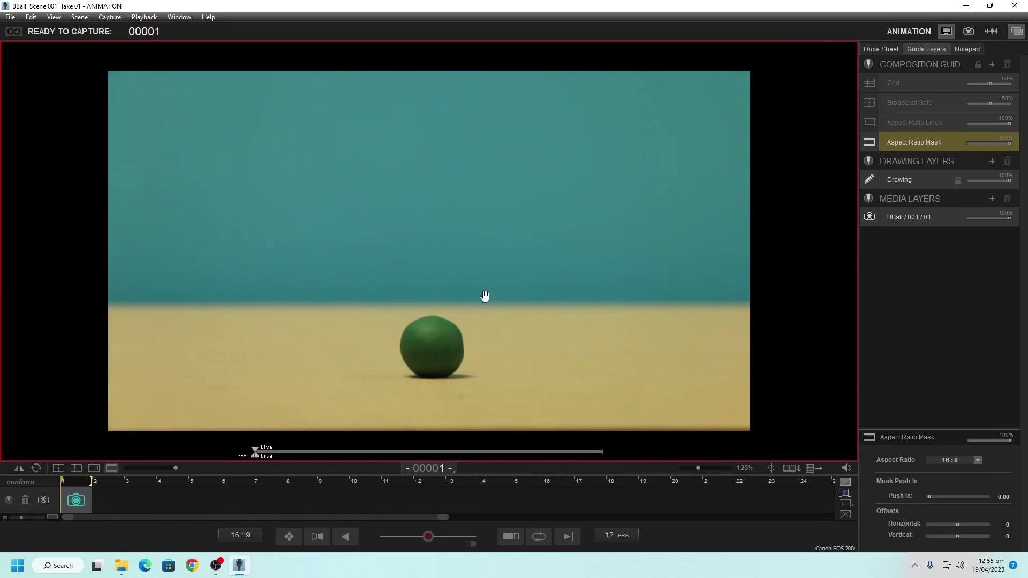
left_click(958, 462)
left_click(958, 461)
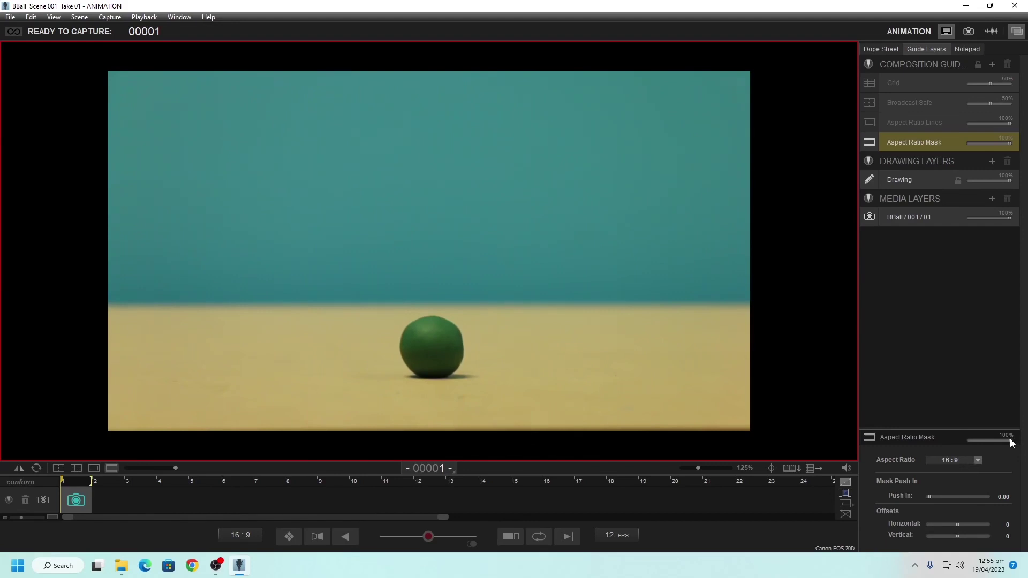
- Try fading out the Aspect Ratio Mask and restore its opacity to 100%
left_click_drag(1011, 441, 967, 439)
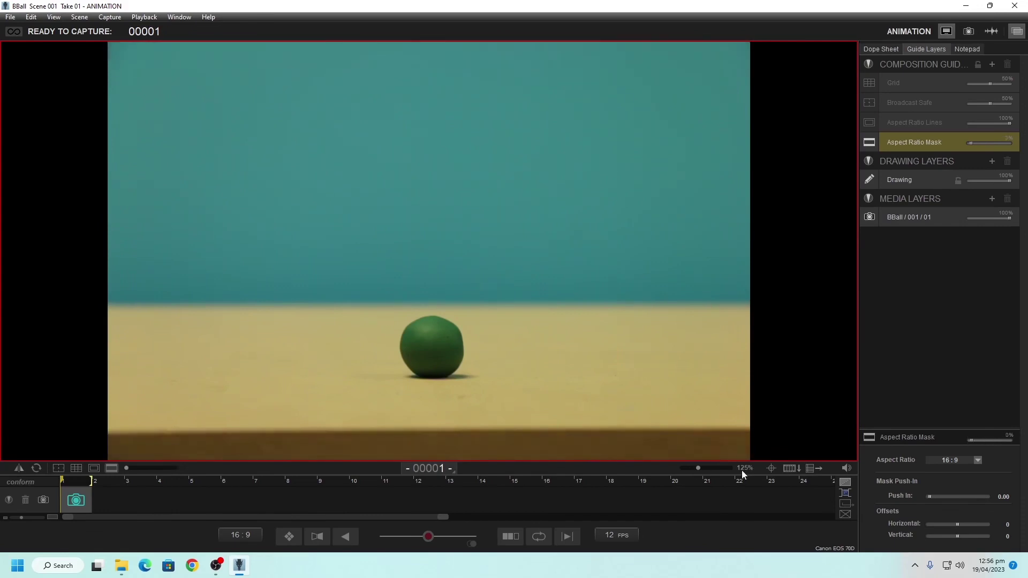
left_click_drag(697, 467, 693, 468)
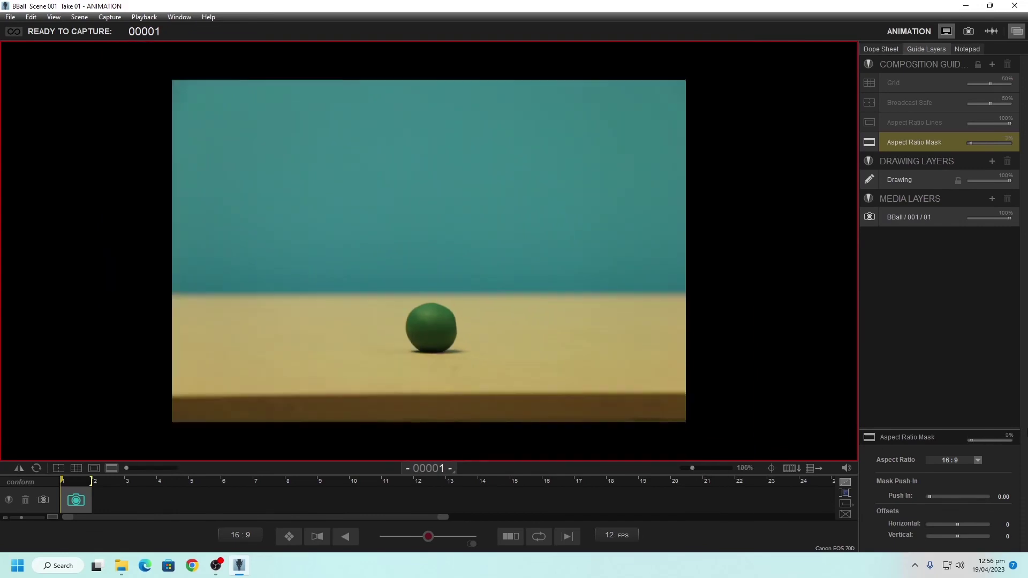
mouse_move(966, 438)
left_mouse_down()
mouse_move(997, 433)
mouse_move(972, 438)
left_mouse_up()
left_click_drag(972, 441, 1016, 439)
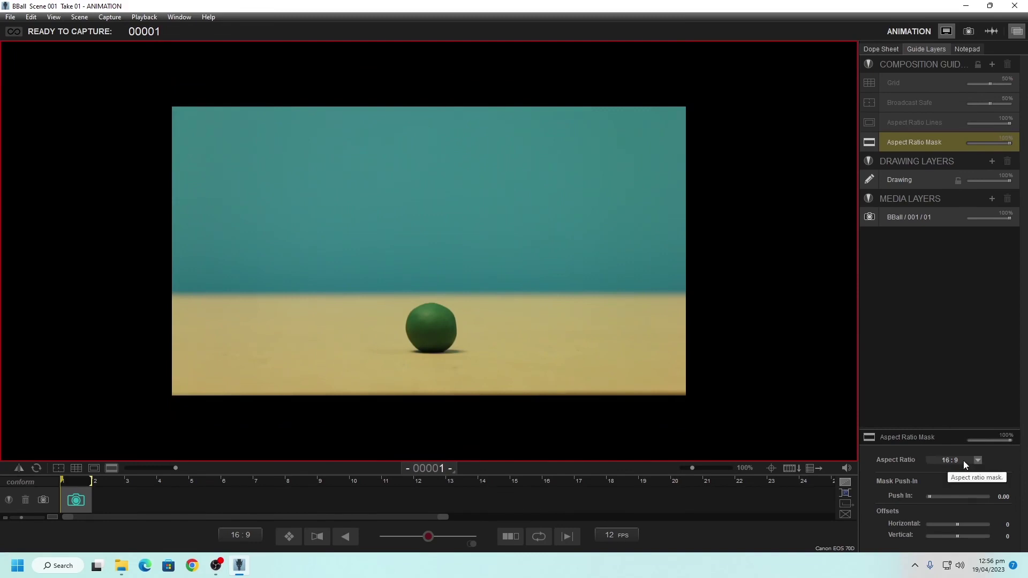
- Switch to File Explorer and open the Image Sequence folder on the personal user account's Desktop
left_click(991, 199)
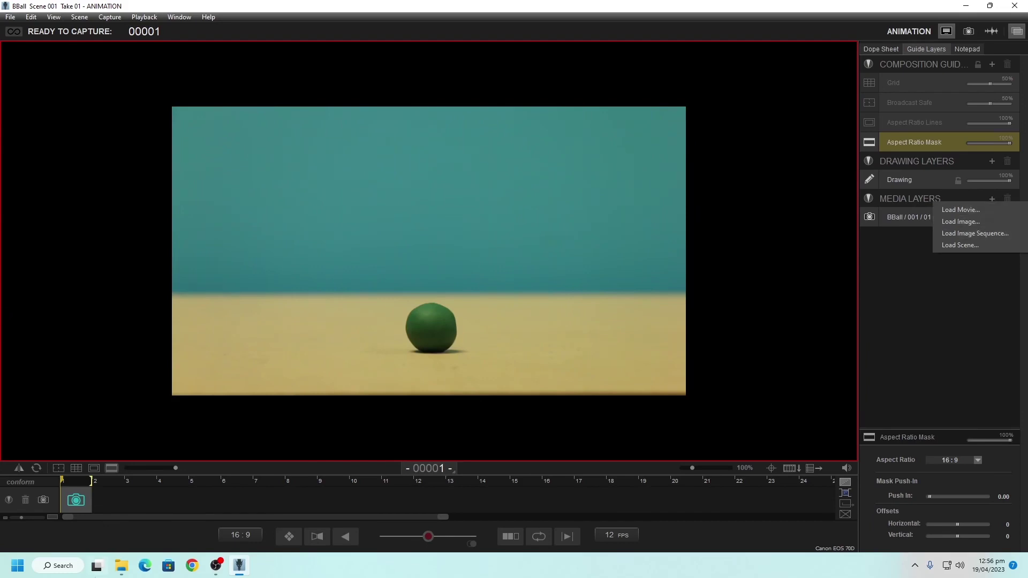
left_click(124, 565)
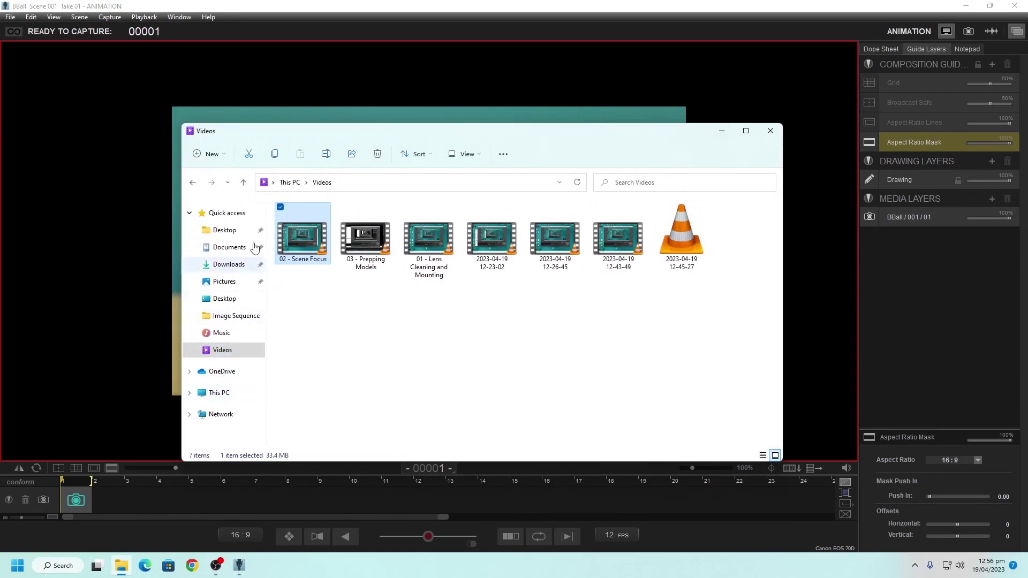
left_click(216, 231)
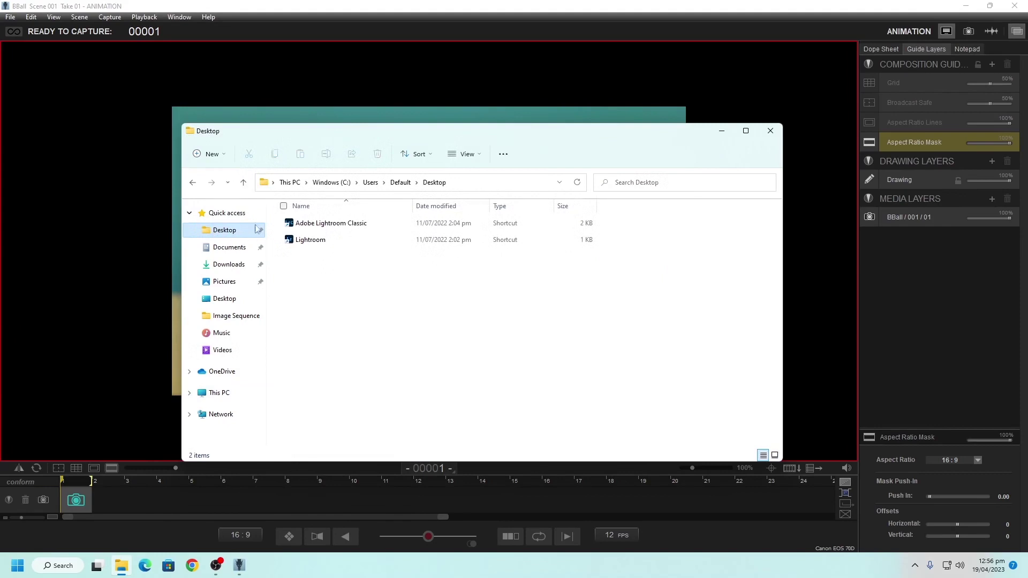
left_click(371, 182)
double_click(310, 306)
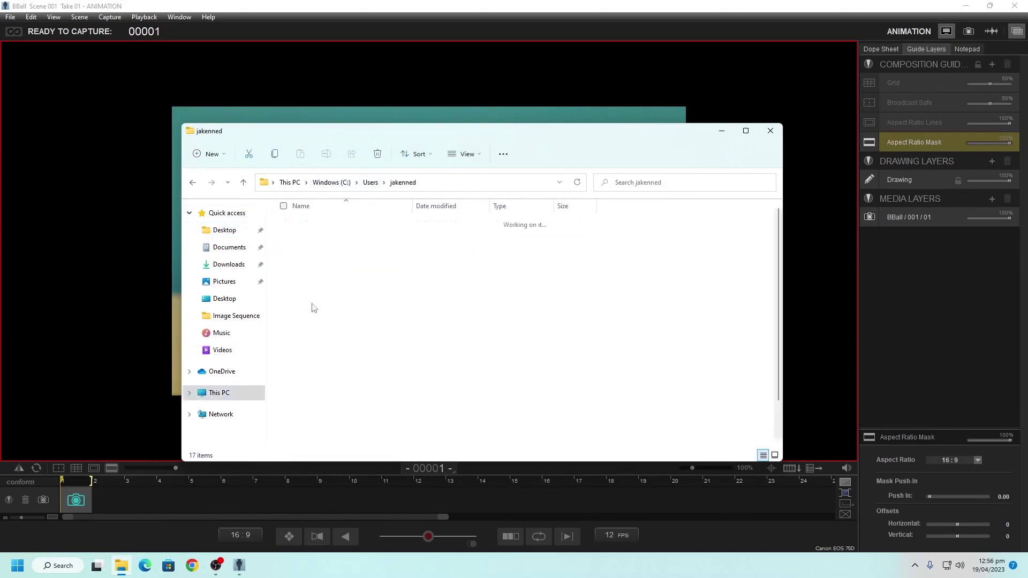
double_click(311, 306)
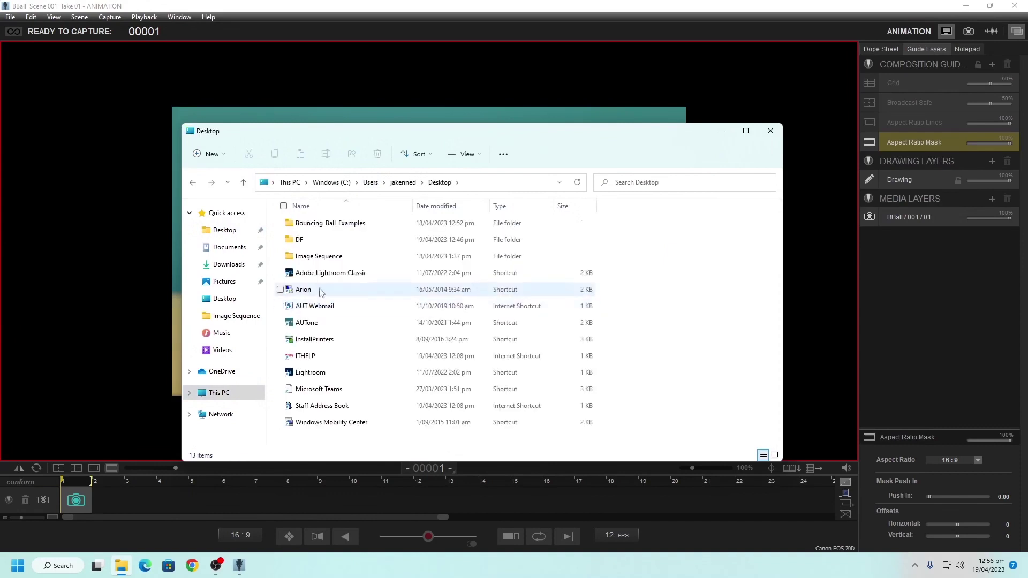
double_click(316, 256)
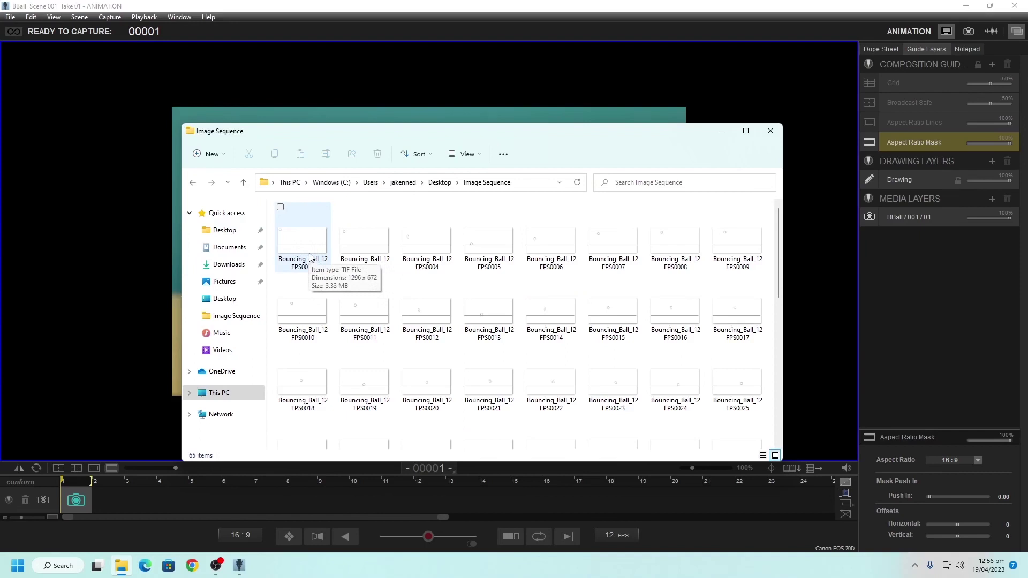
- Open Bouncing_Ball_12FPS0002 in Windows Photo Viewer and page forward through the frames of the bouncing ball sequence
left_click(310, 254)
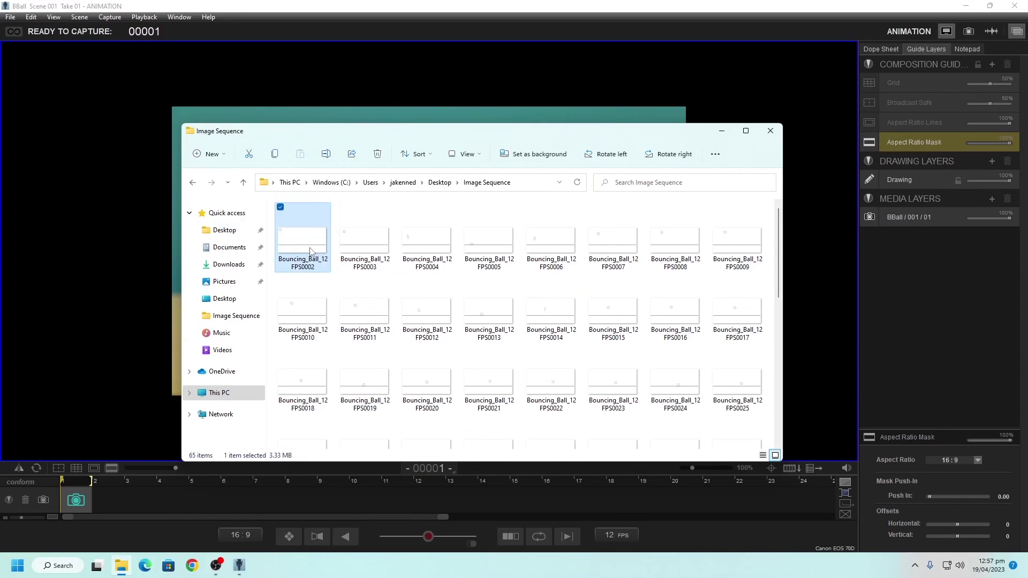
double_click(310, 250)
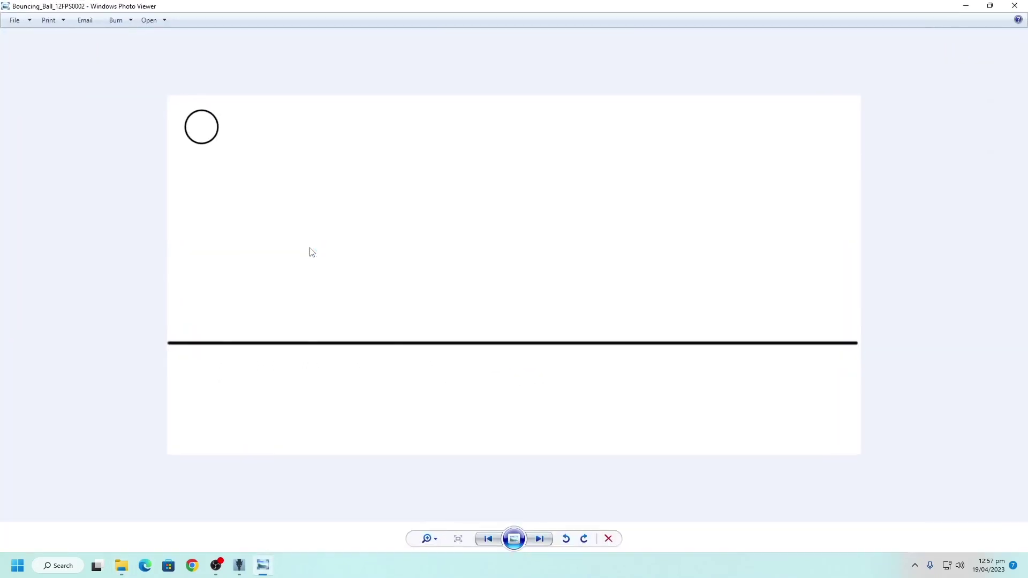
key("Right")
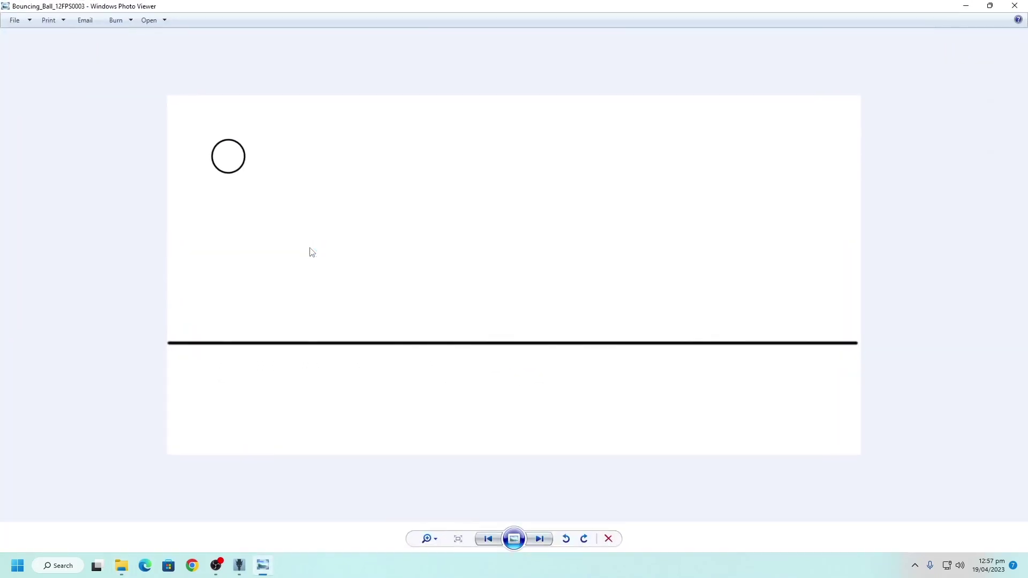
key("Right")
key("Right")
key("Right")
key("Right")
key("Right")
key("Right")
key("Right")
key("Right")
key("Right")
key("Right")
key("Right")
key("Right")
key("Right")
key("Right")
key("Right")
key("Right")
key("Right")
key("Right")
key("Right")
key("Right")
key("Right")
key("Right")
key("Right")
key("Right")
key("Right")
key("Right")
key("Right")
key("Right")
key("Right")
key("Right")
key("Right")
key("Right")
key("Right")
key("Right")
key("Right")
key("Right")
key("Right")
key("Right")
key("Right")
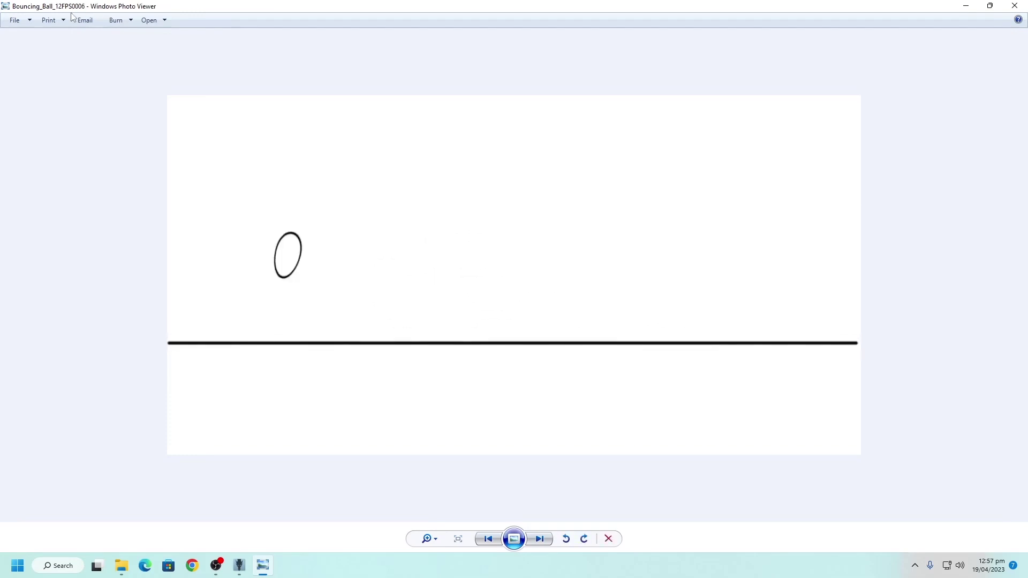
- Step back to the sequence's first frames, examine the ball's path and shape frame by frame, and close the viewer
key("Left")
key("Left")
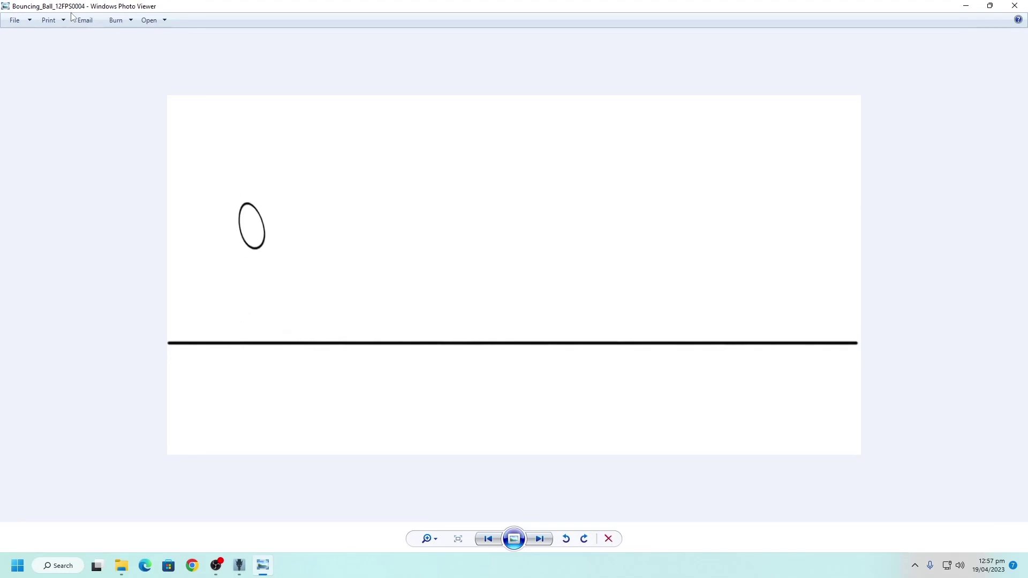
key("Left")
key("Left")
key("Right")
key("Right")
key("Right")
key("Right")
key("Right")
key("Right")
key("Right")
key("Right")
key("Right")
key("Right")
key("Right")
key("Right")
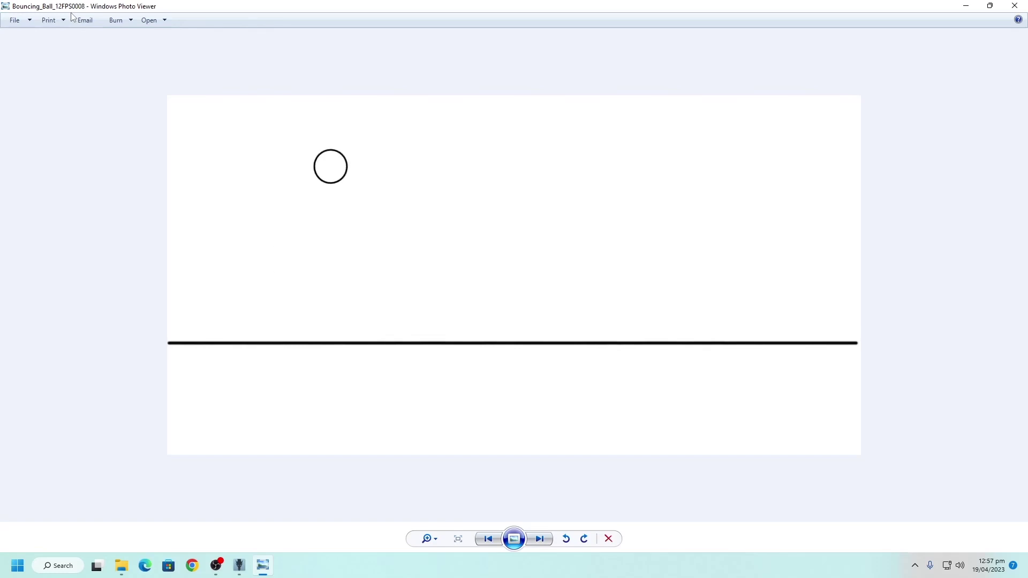
key("Right")
key("Right")
key("Right")
key("Right")
key("Right")
key("Right")
key("Right")
key("Right")
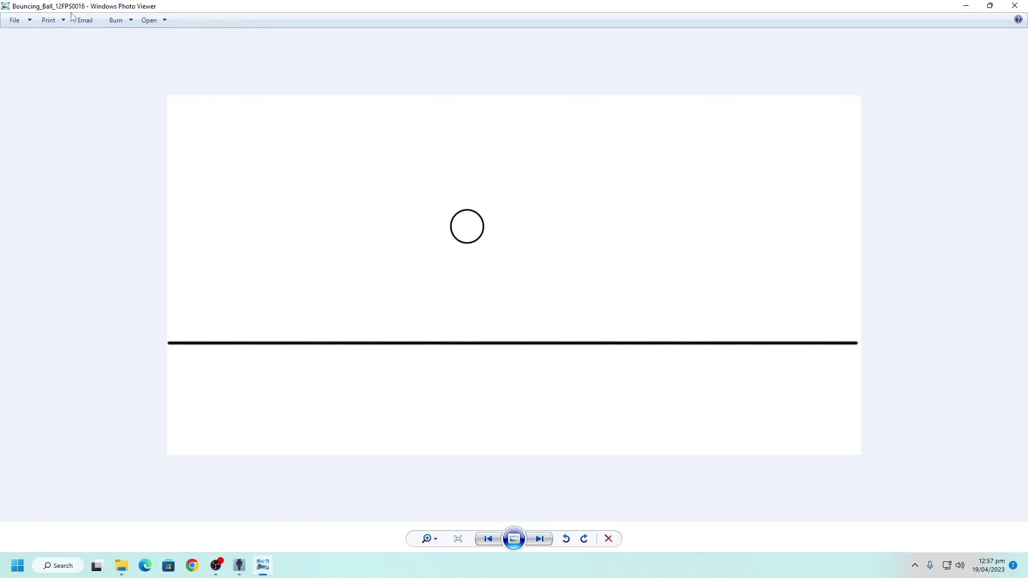
key("Right")
key("Right")
key("Right")
key("Right")
key("Right")
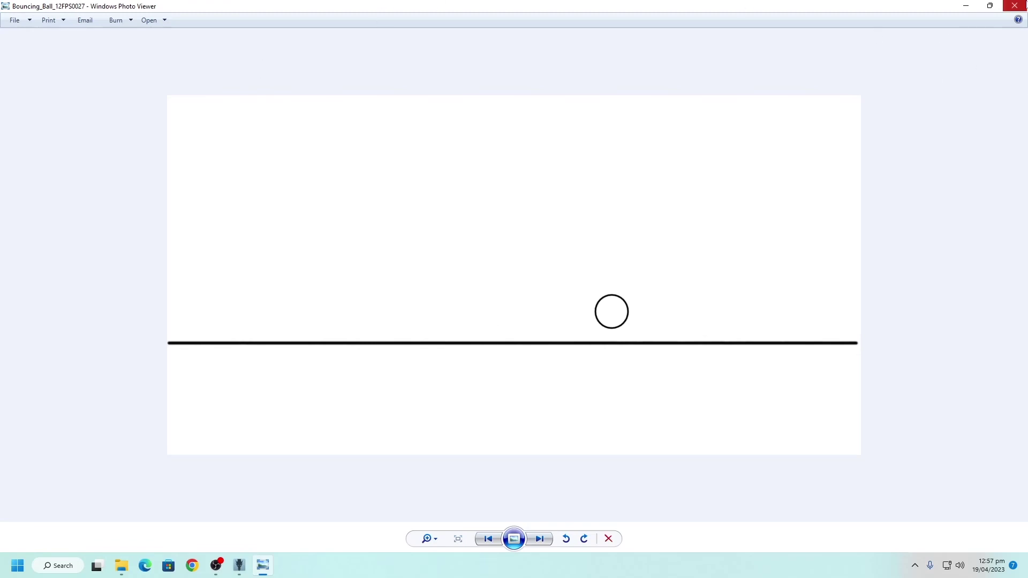
left_click(1014, 6)
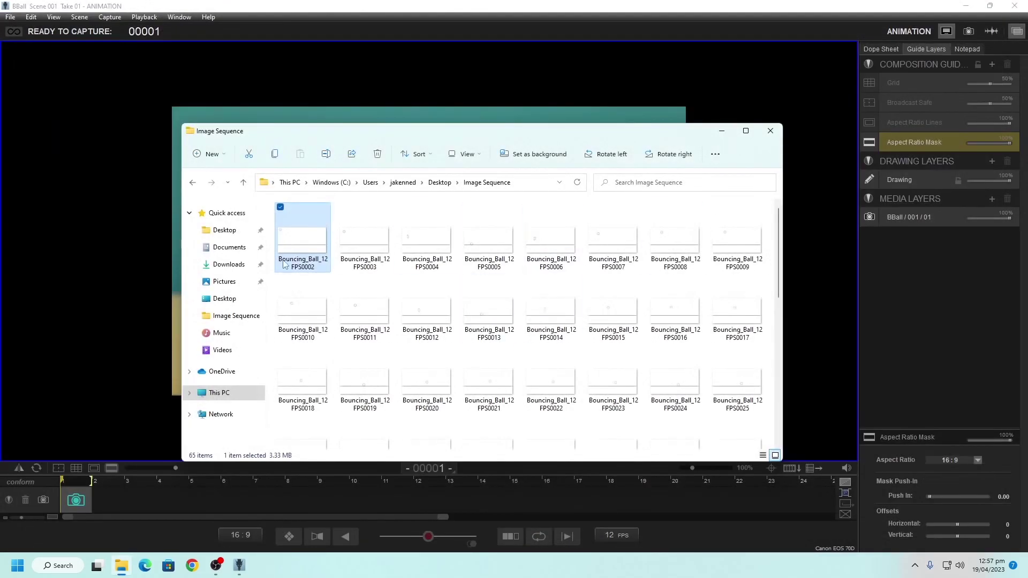
- Switch to Dragonframe, load the image sequence starting at Bouncing_Ball_12FPS0002 as a media layer, and go to frame 2
left_click(529, 186)
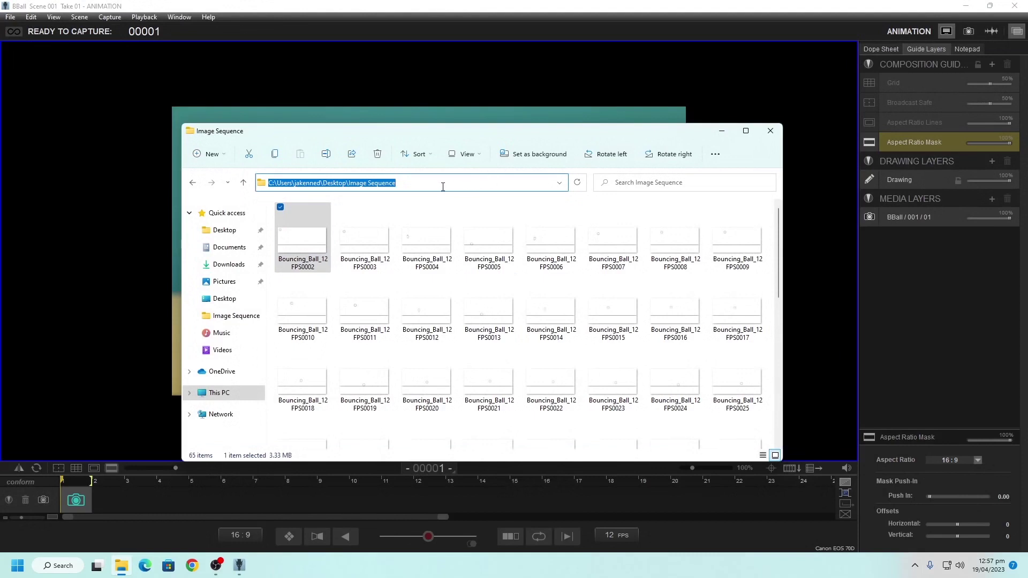
left_click(973, 289)
left_click(992, 199)
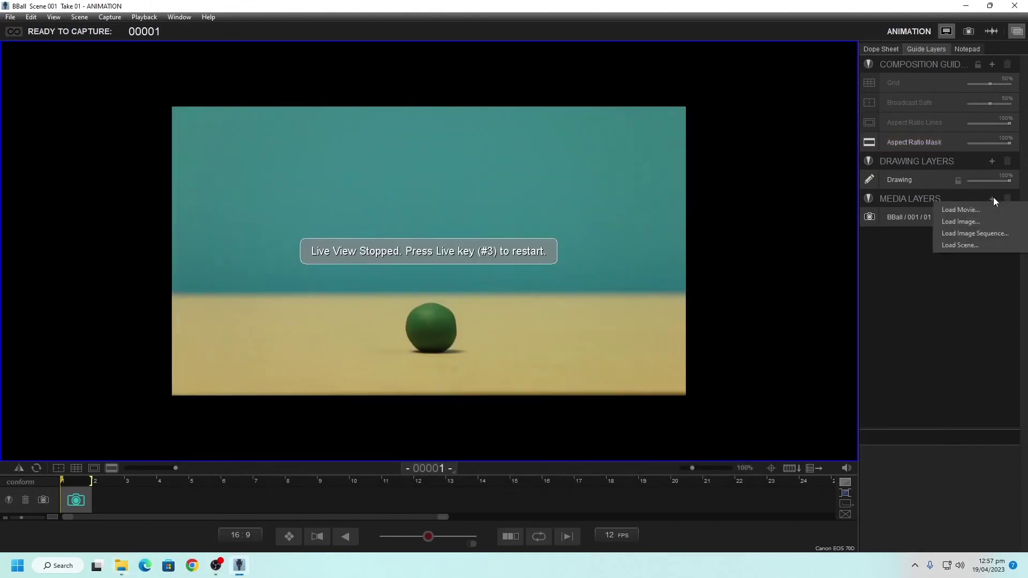
left_click(982, 233)
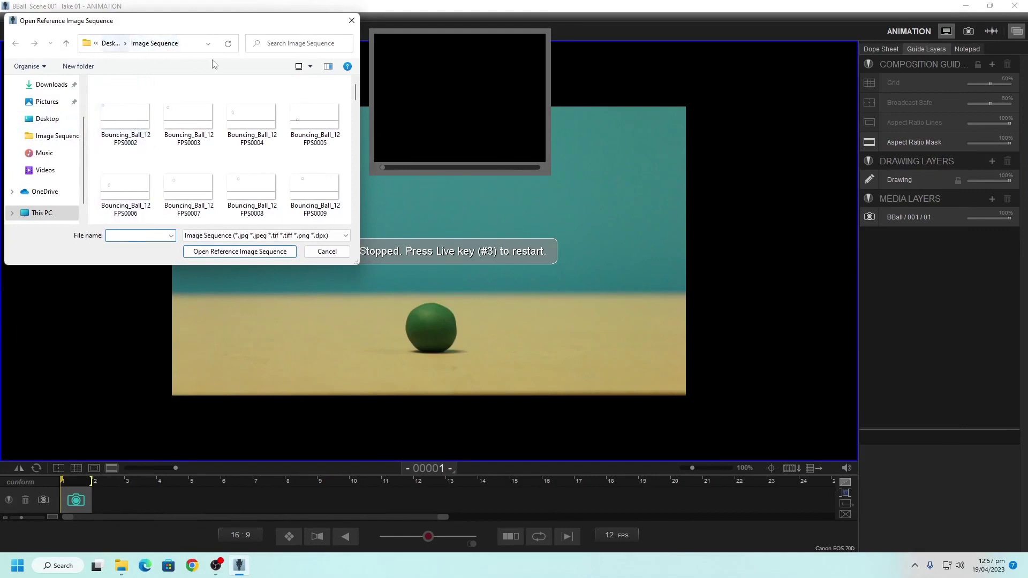
left_click(118, 125)
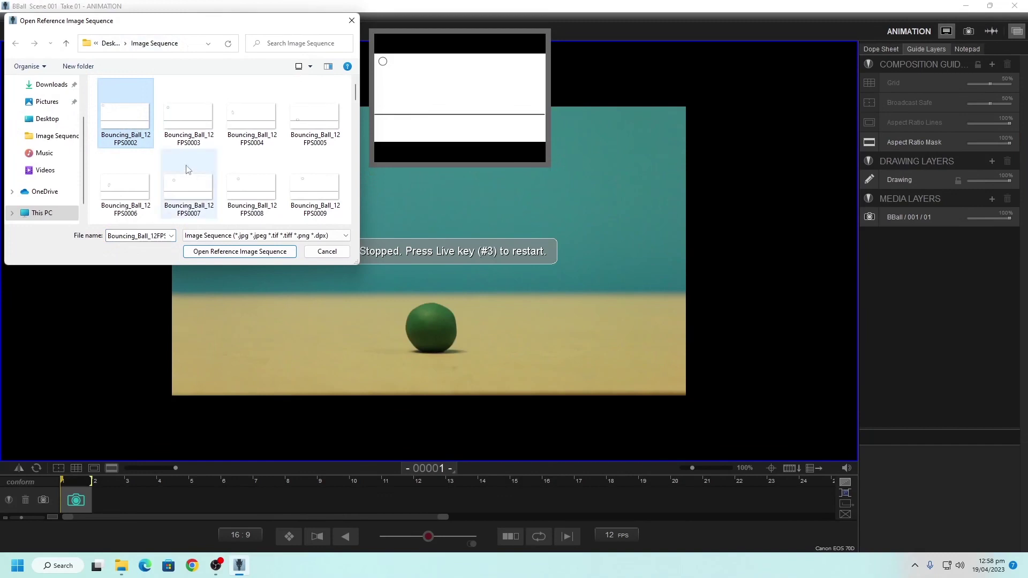
left_click(245, 252)
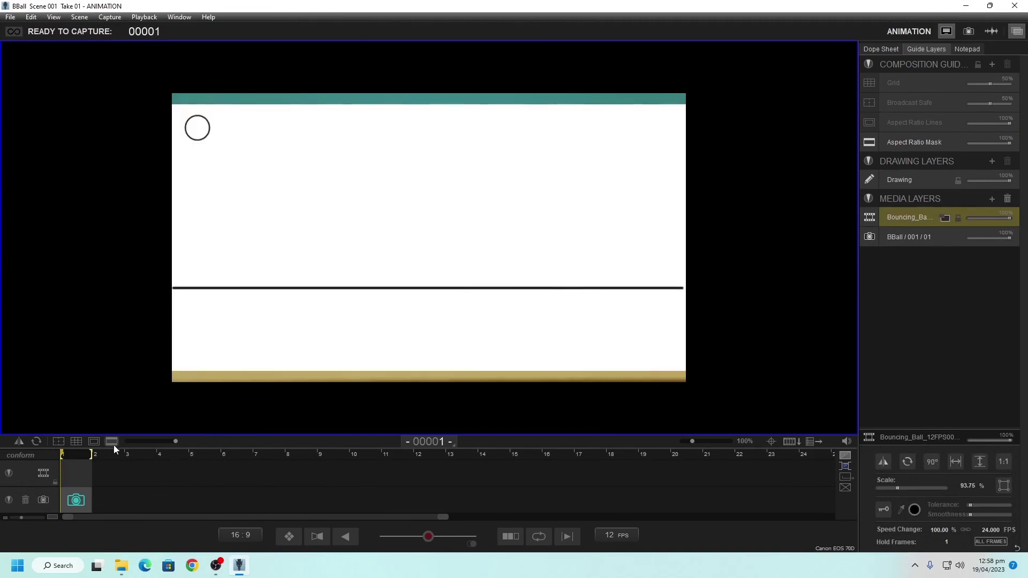
left_click(122, 495)
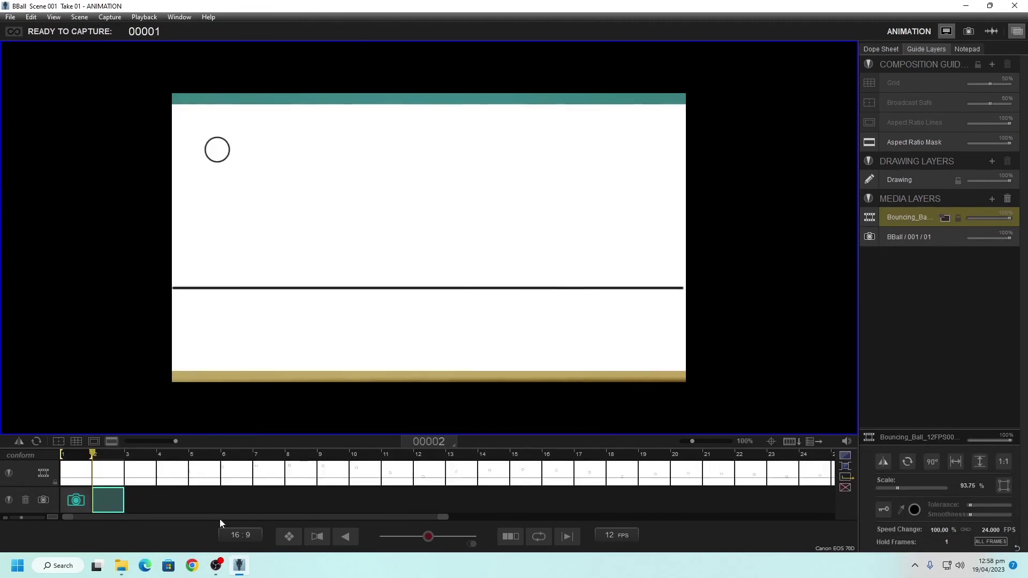
- Check the ball's position in the reference sequence at several frames up to frame 19, and return to frame 1
left_click(269, 501)
left_click(332, 501)
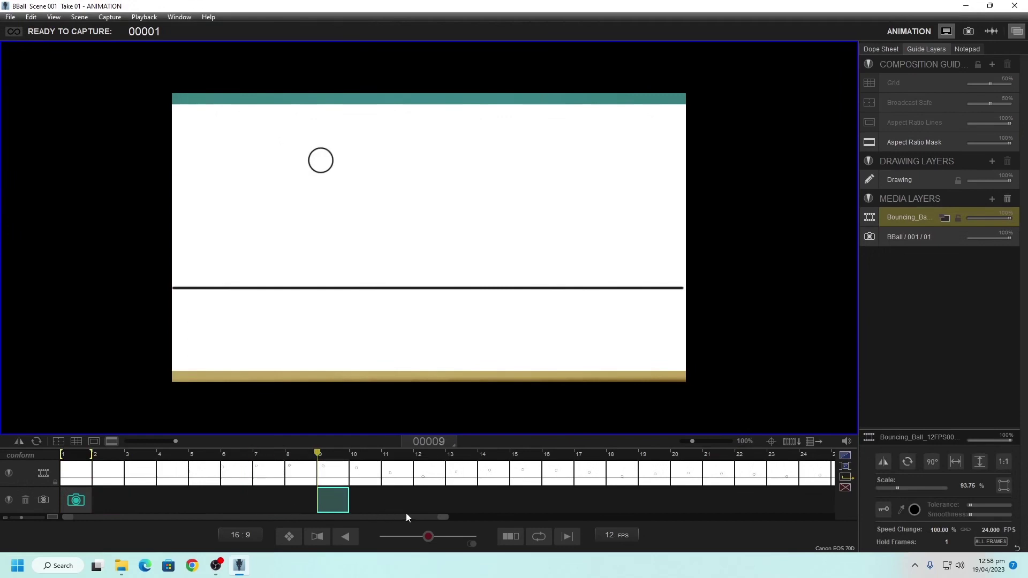
left_click(399, 499)
left_click(460, 497)
left_click(528, 497)
left_click(614, 496)
left_click(652, 499)
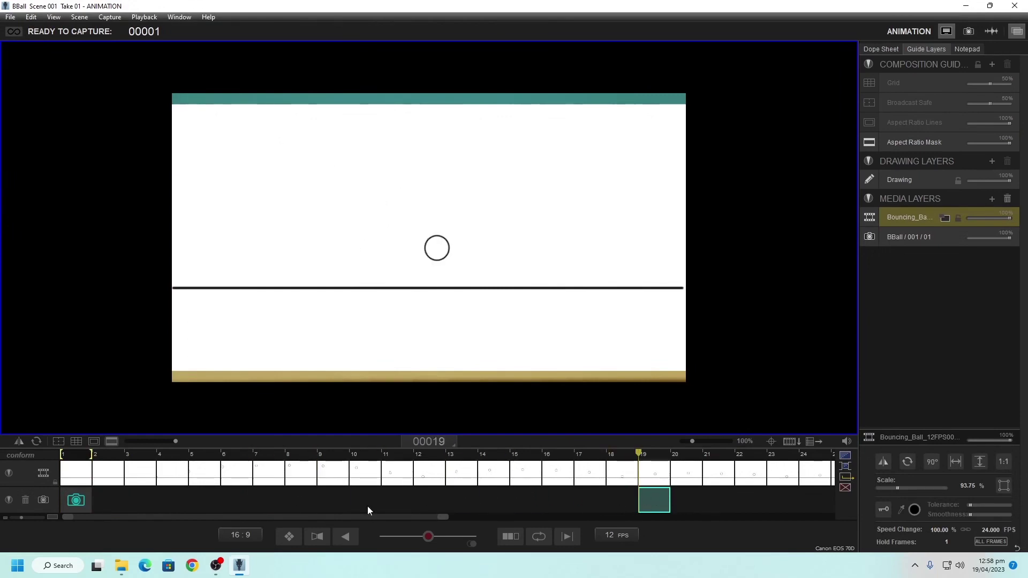
left_click(74, 456)
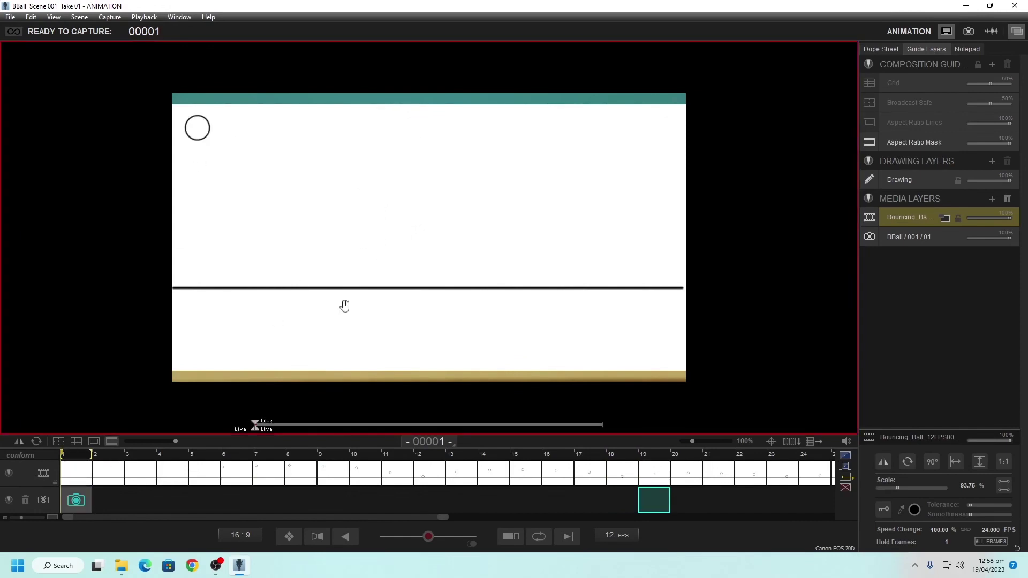
- Try lowering the opacity of the live BBall / 001 / 01 layer to 0%, and restore it to 100%
left_click(938, 240)
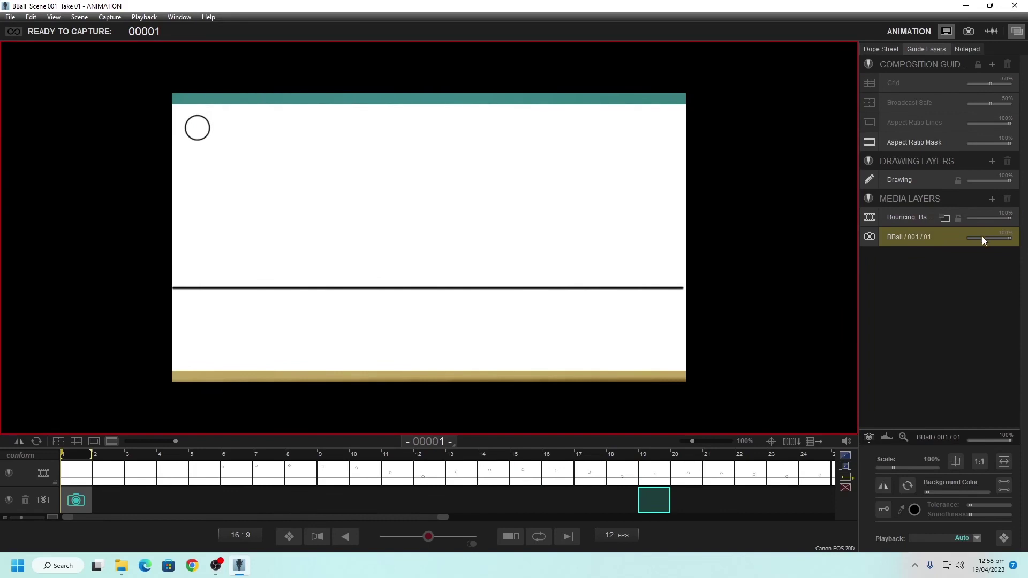
left_click_drag(982, 236, 976, 237)
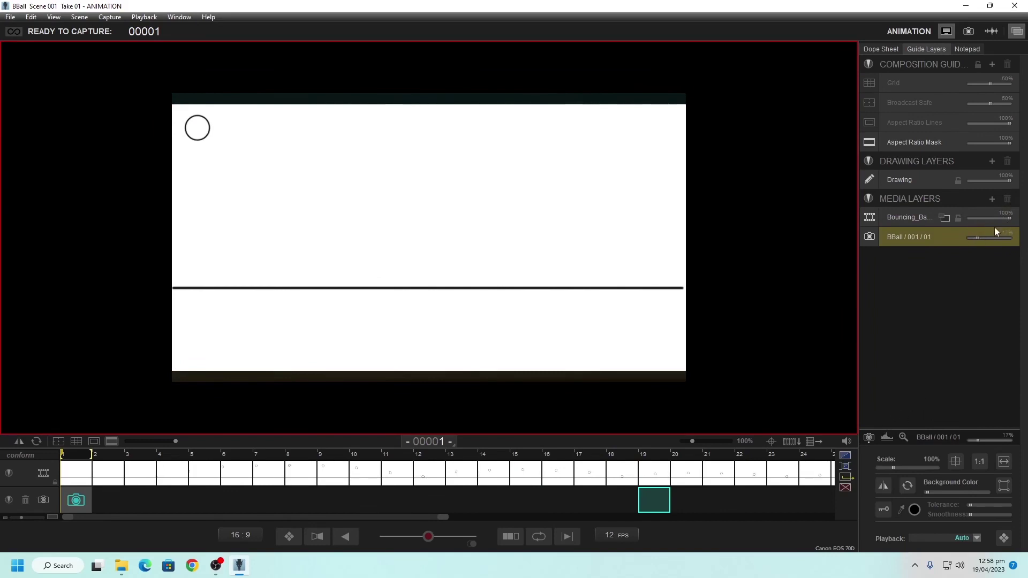
left_click_drag(986, 239, 1016, 237)
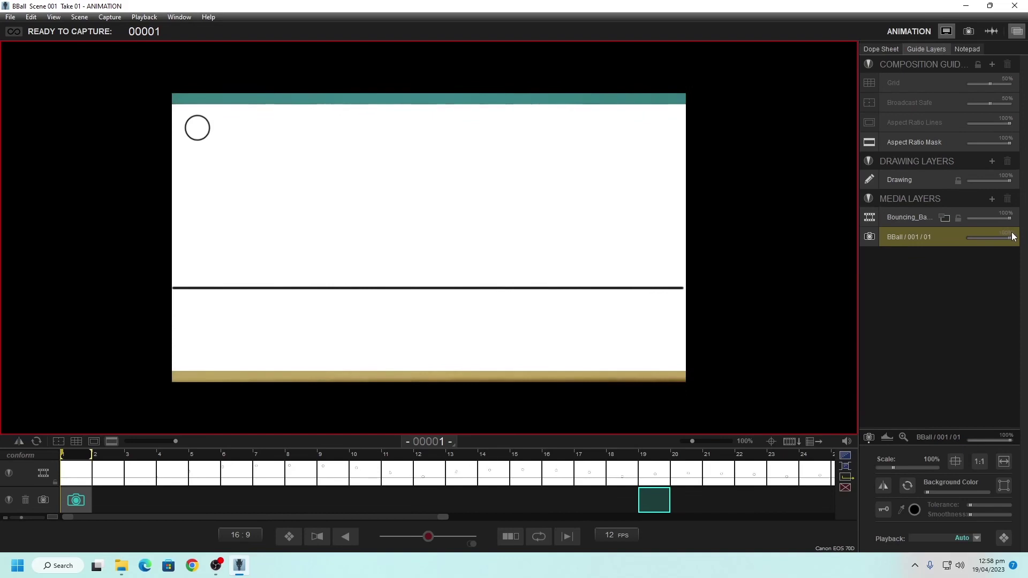
left_click(972, 439)
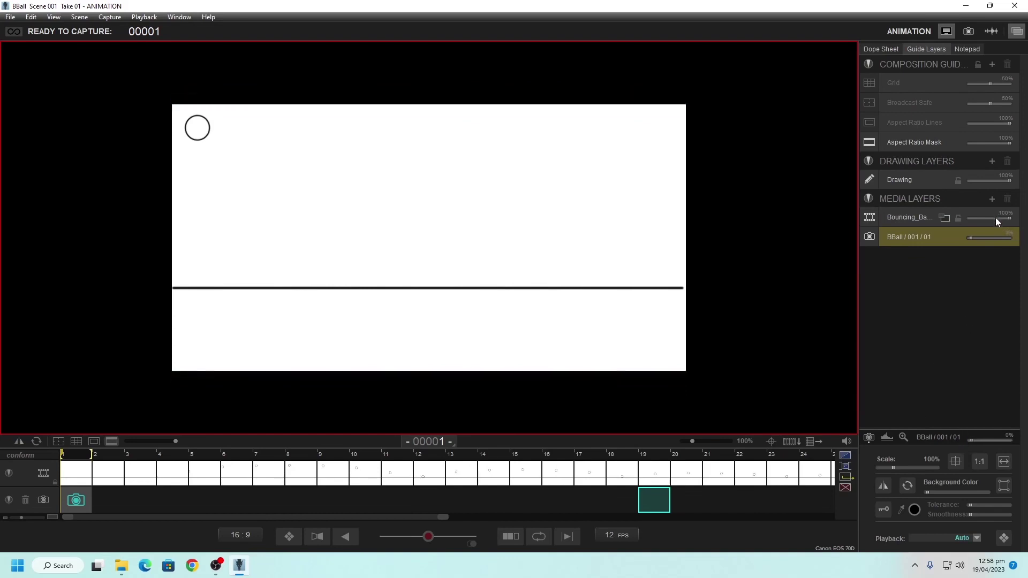
left_click_drag(981, 241, 1014, 237)
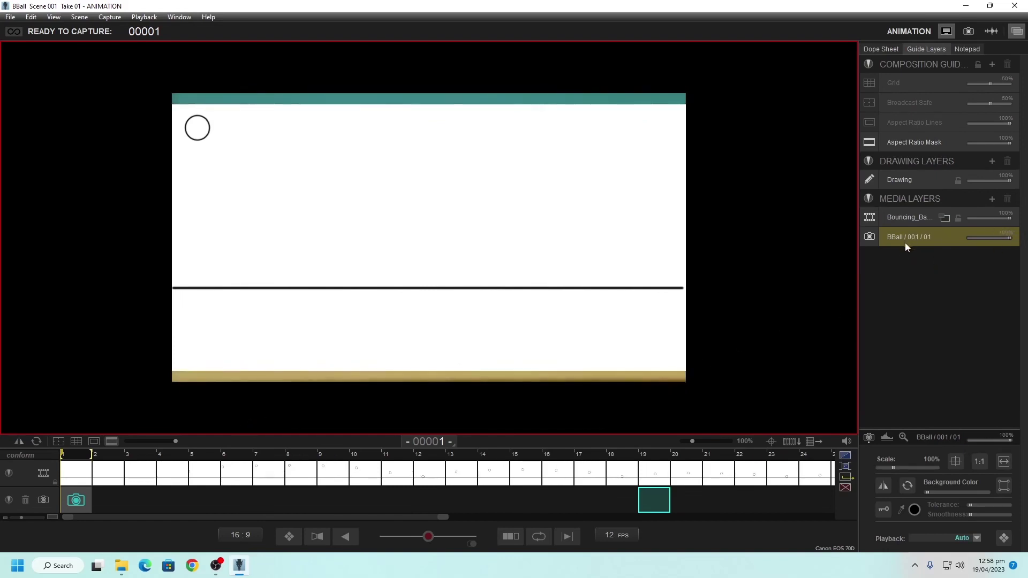
- Set the bouncing-ball reference layer's opacity to about 41% so the live camera image shows through
left_click_drag(998, 217, 1012, 241)
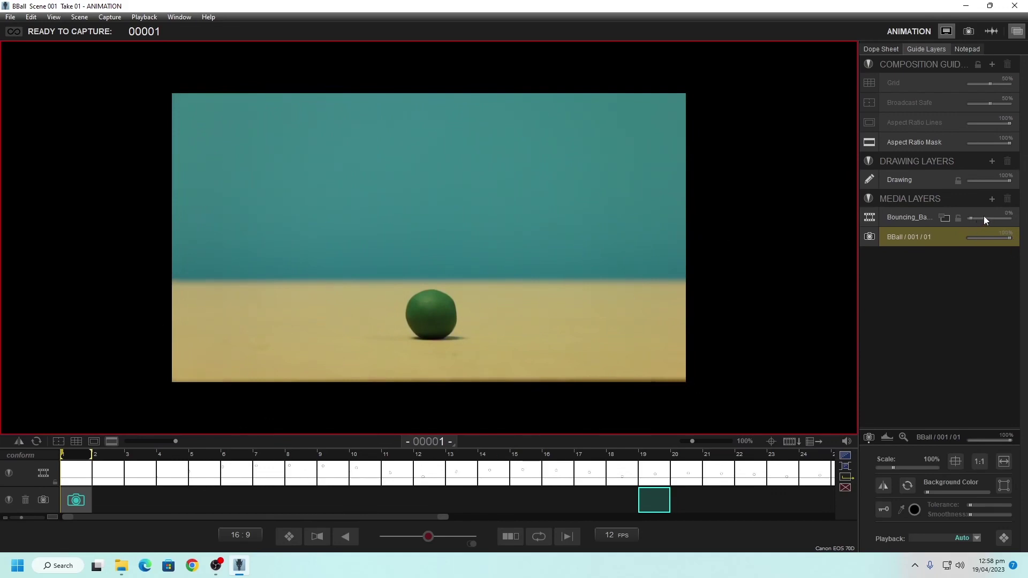
left_click_drag(969, 216, 986, 215)
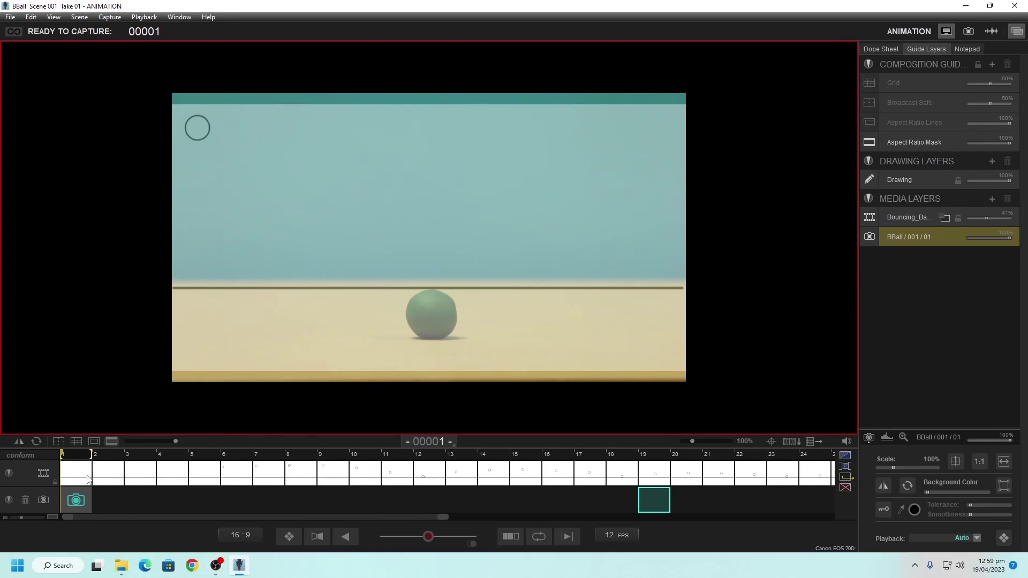
- Scrub through the overlaid reference, fit 48 frames in the timeline, check frames 47 and 48, and return to frame 1
left_click_drag(133, 500, 765, 500)
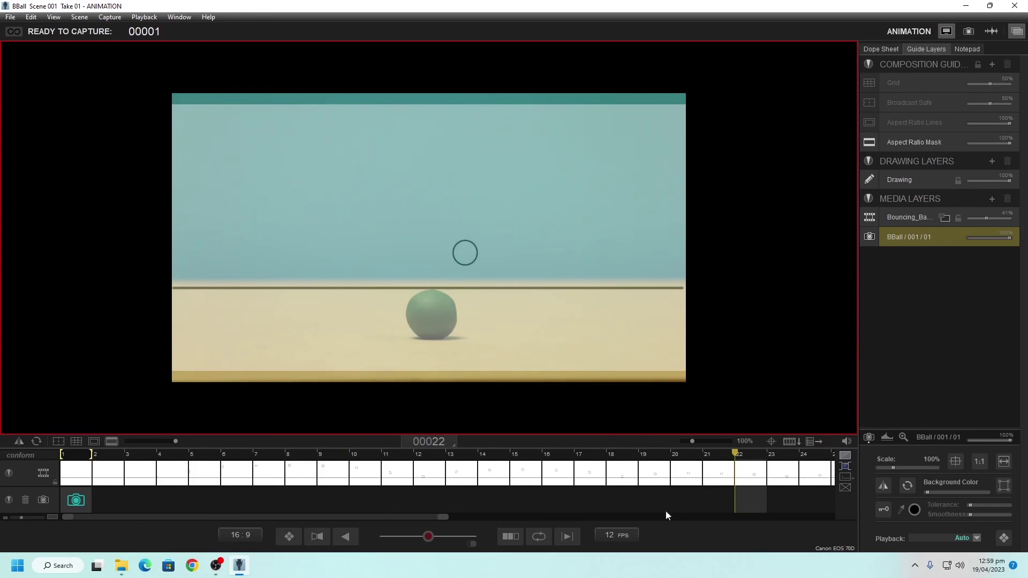
left_click_drag(440, 516, 943, 567)
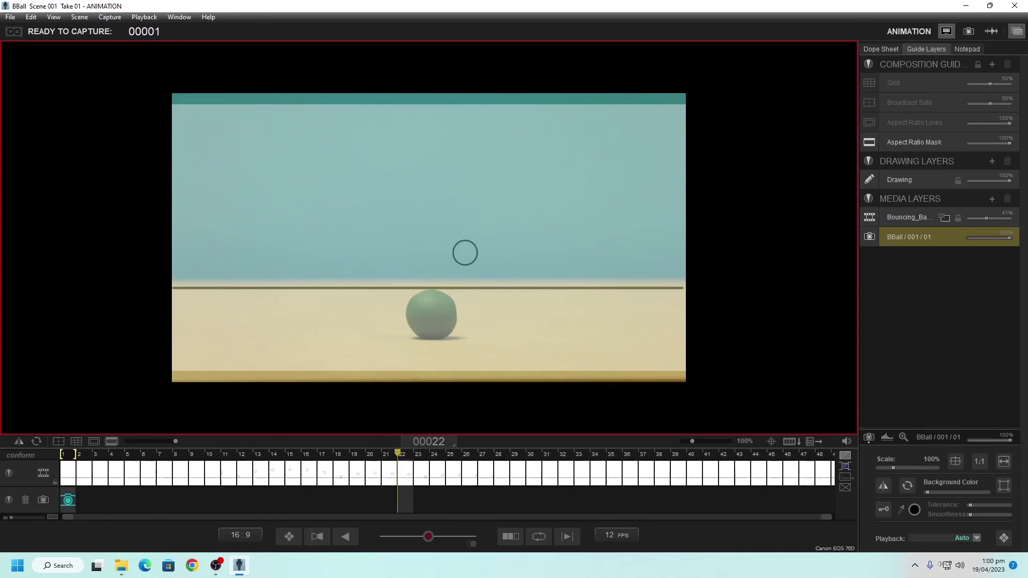
left_click(813, 499)
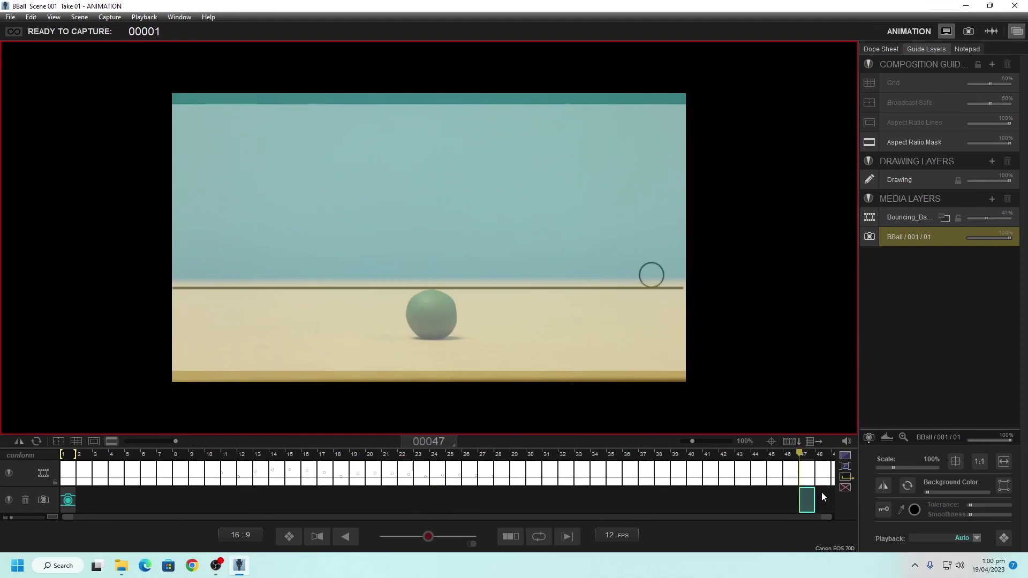
mouse_move(690, 266)
left_click(829, 506)
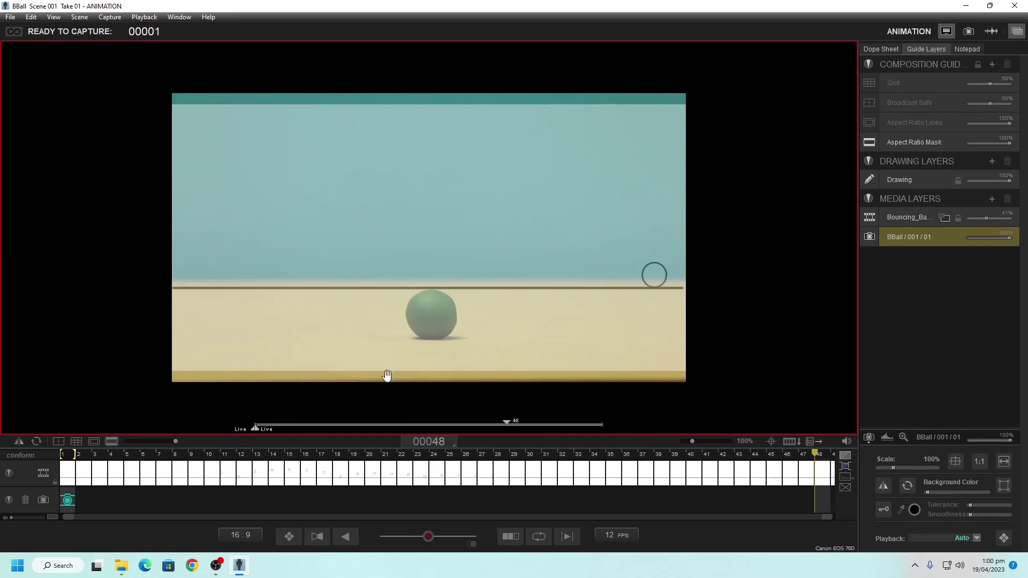
key("Home")
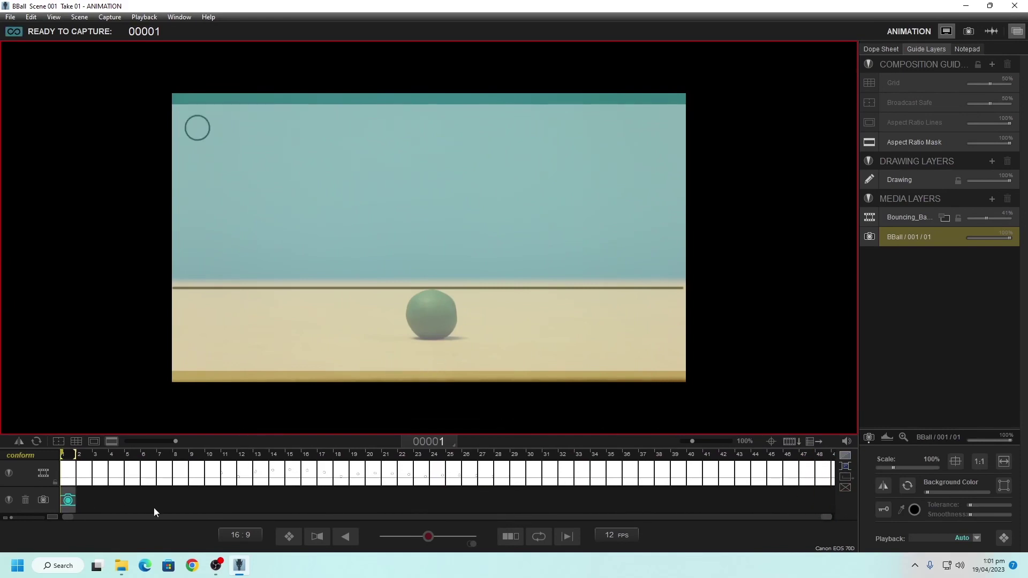
- Scrub the reference to frame 23, compare its ball outline with the real ball, and return to the live frame
left_click(276, 496)
left_click_drag(274, 492, 425, 503)
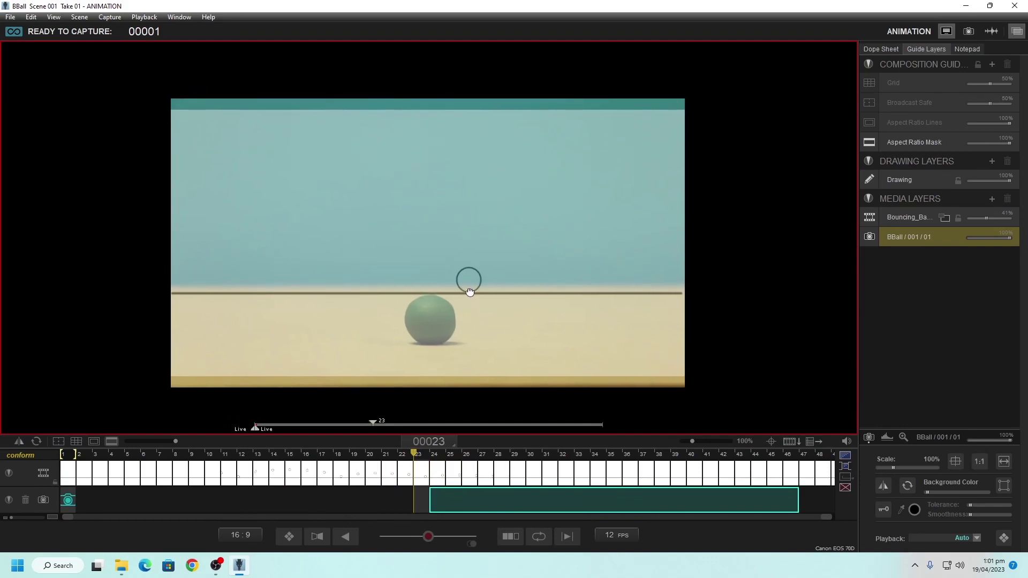
key("3")
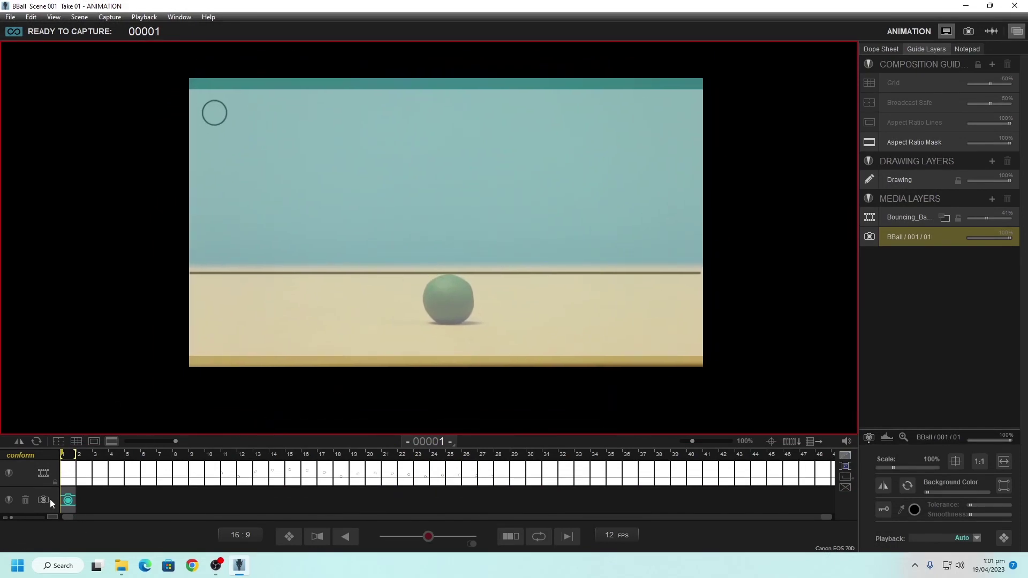
- Go to frame 27 and move the bouncing-ball reference layer so its ball outline sits over the real ball
left_click(907, 216)
left_click_drag(324, 225, 298, 263)
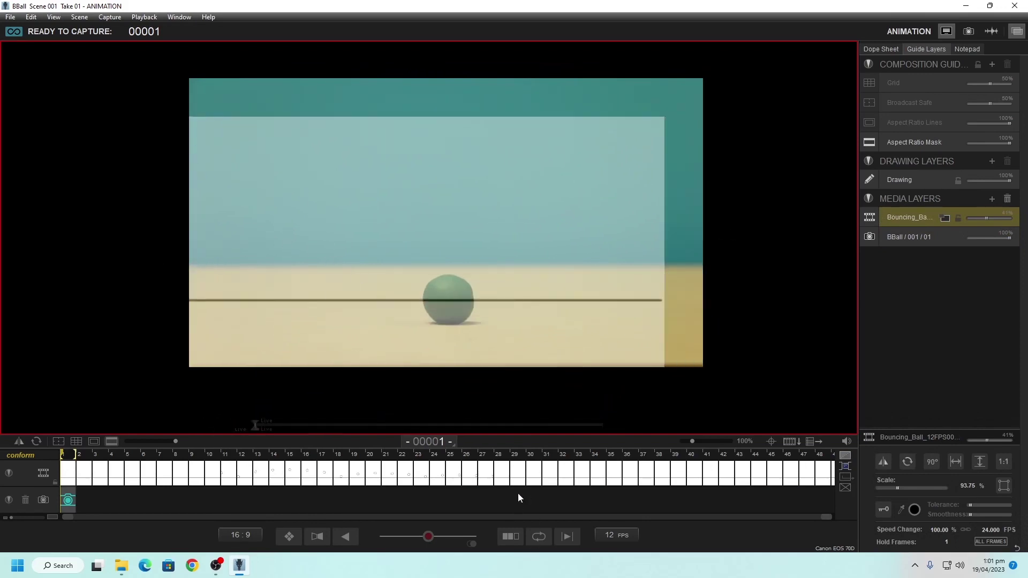
left_click(517, 499)
left_click(501, 499)
left_click(485, 500)
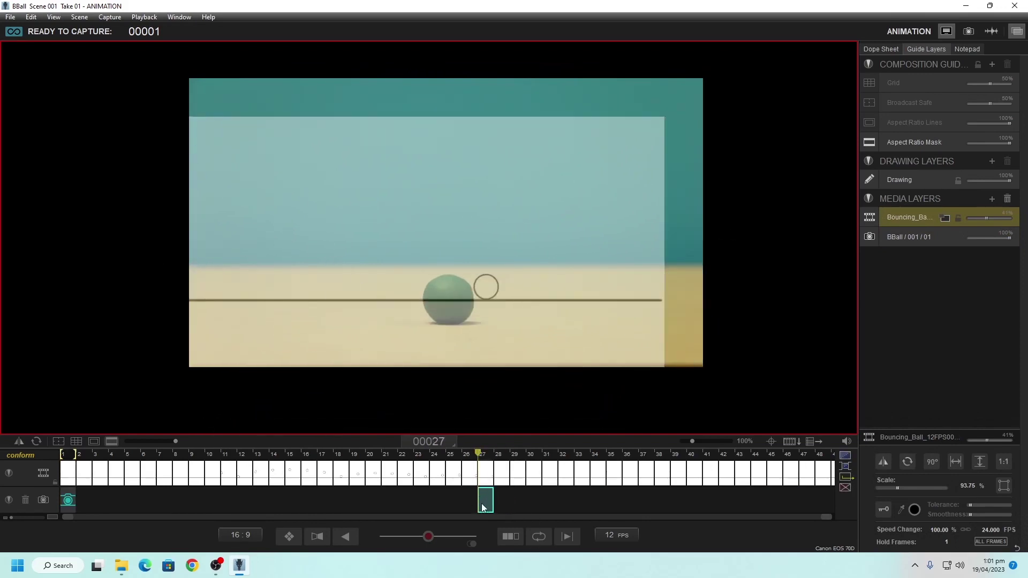
left_click_drag(484, 287, 442, 305)
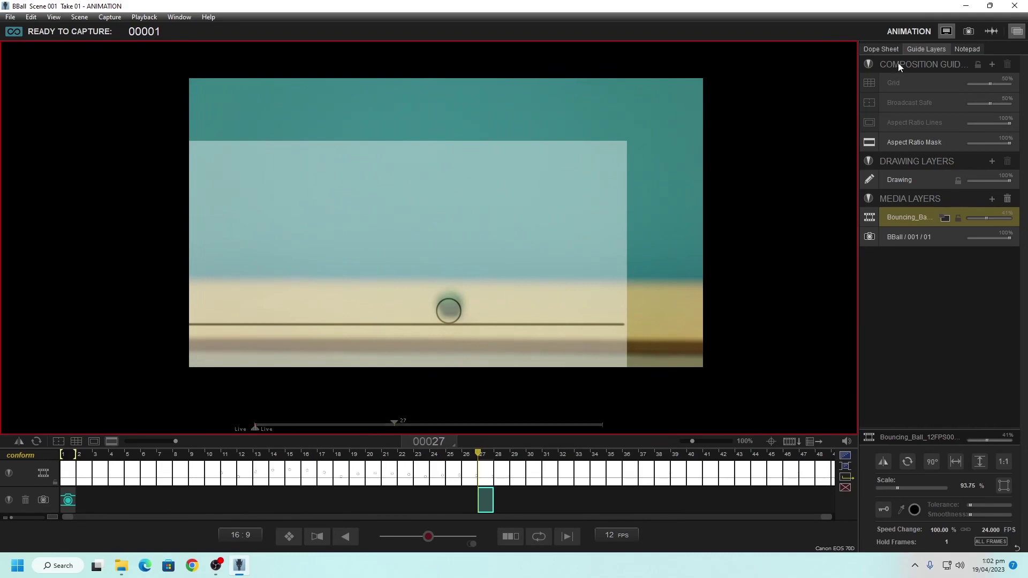
- In the Cinematography workspace, magnify the live view on the ball, refocus the lens until the ball is sharp, and leave focus check
left_click(963, 34)
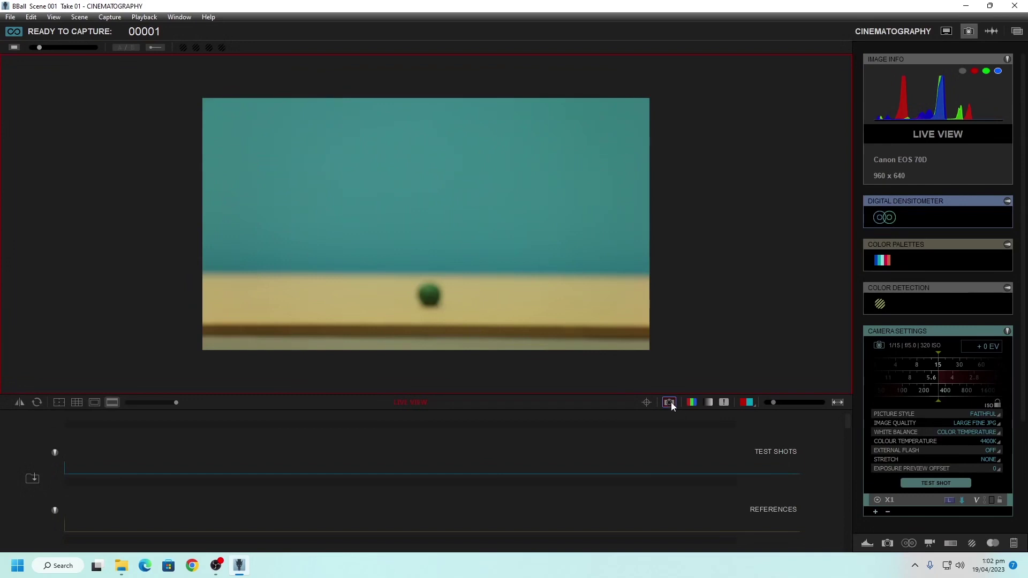
left_click(649, 403)
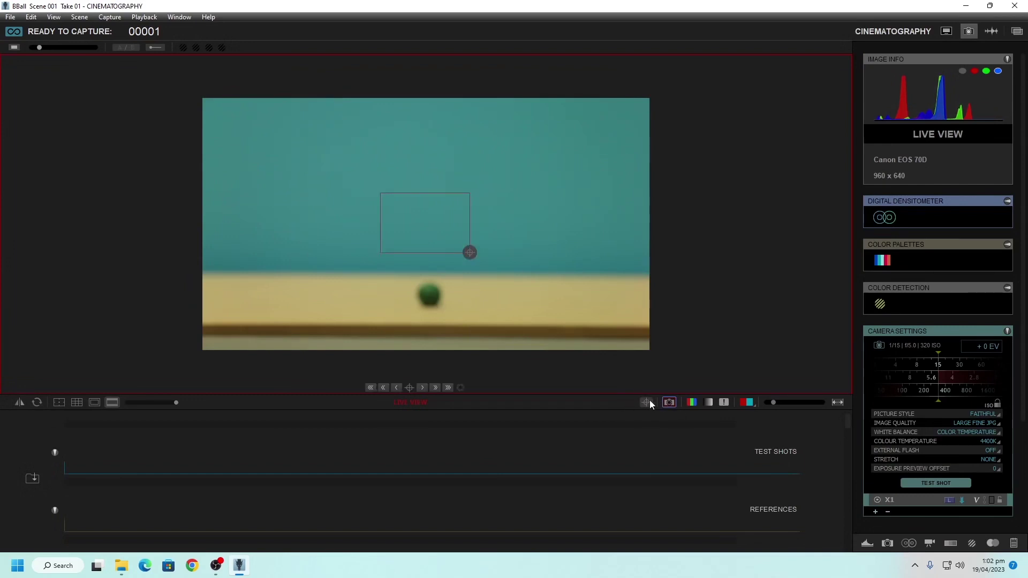
left_click_drag(445, 220, 447, 282)
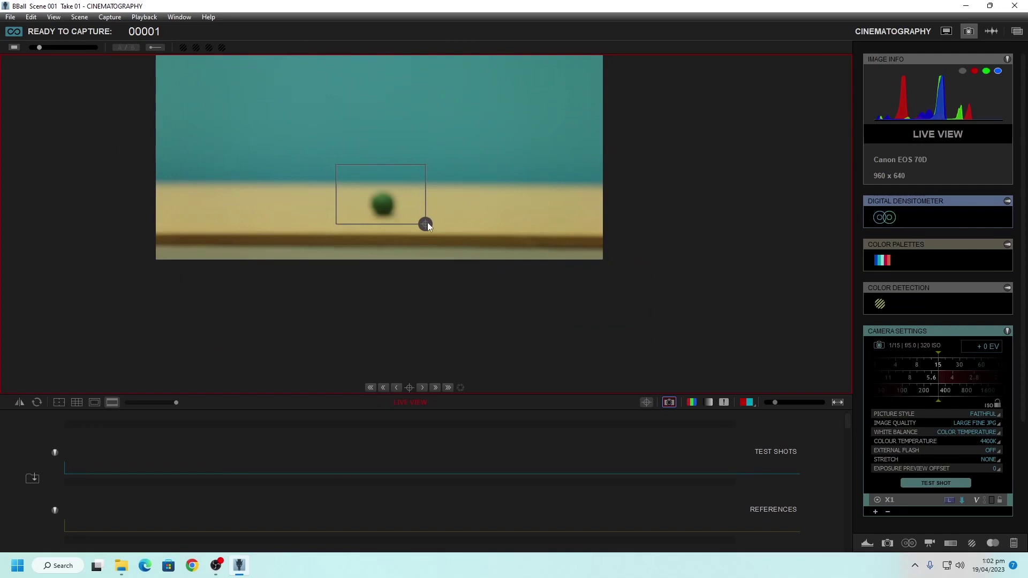
left_click(426, 222)
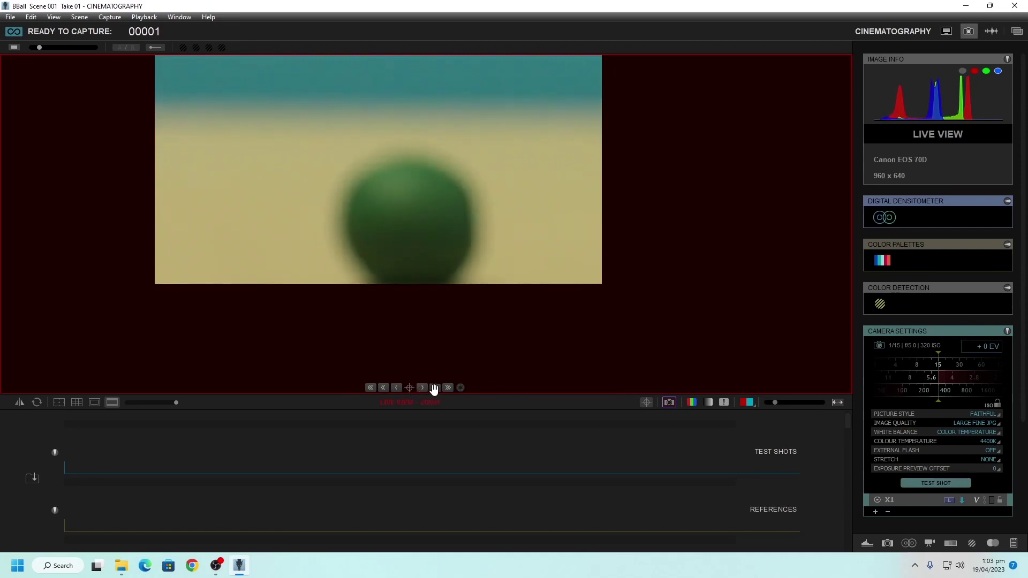
left_click(447, 388)
left_click(447, 389)
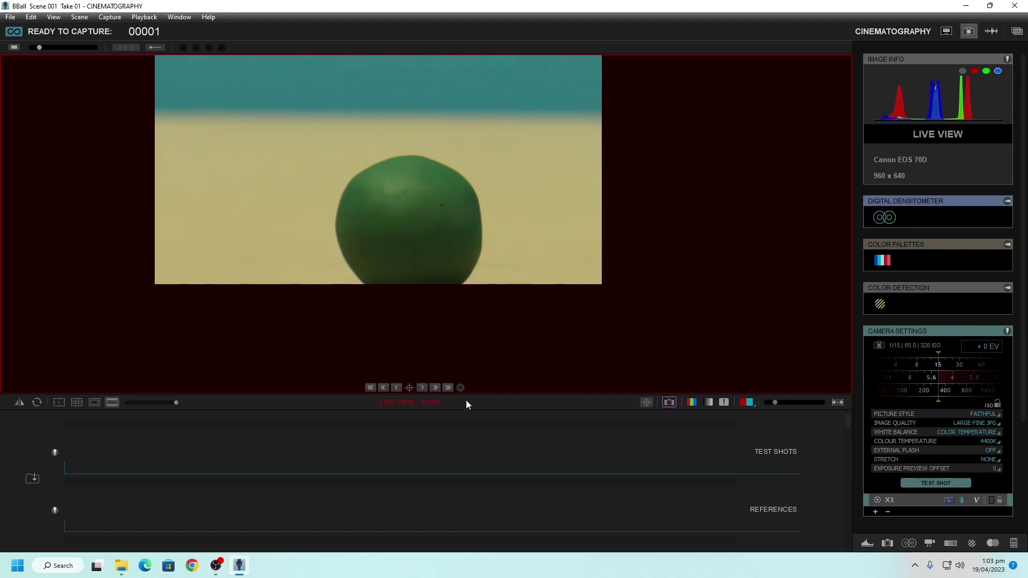
left_click(646, 404)
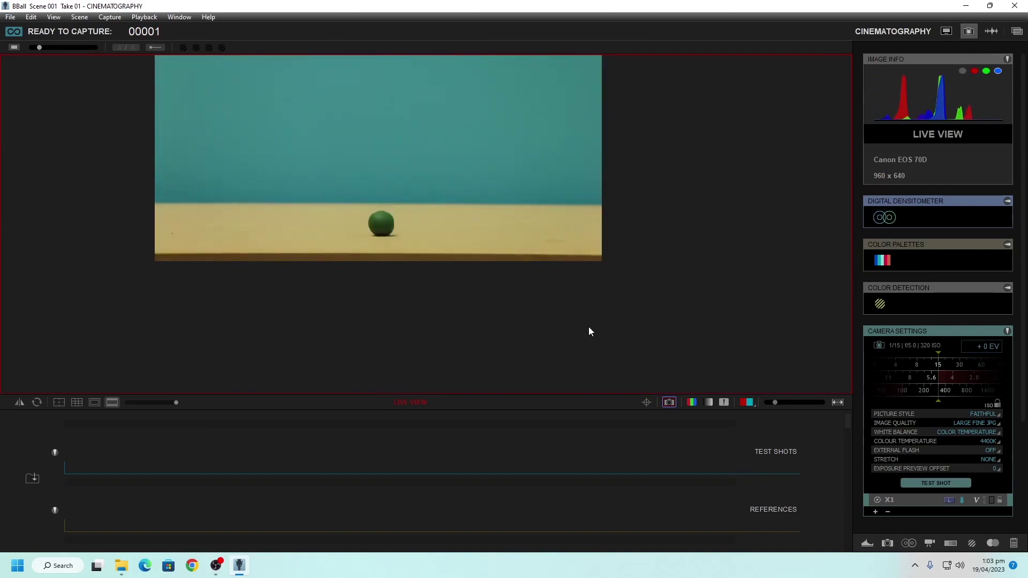
- Return to the Animation workspace and move the reference layer down until its frame 27 outline matches the real ball
left_click(946, 31)
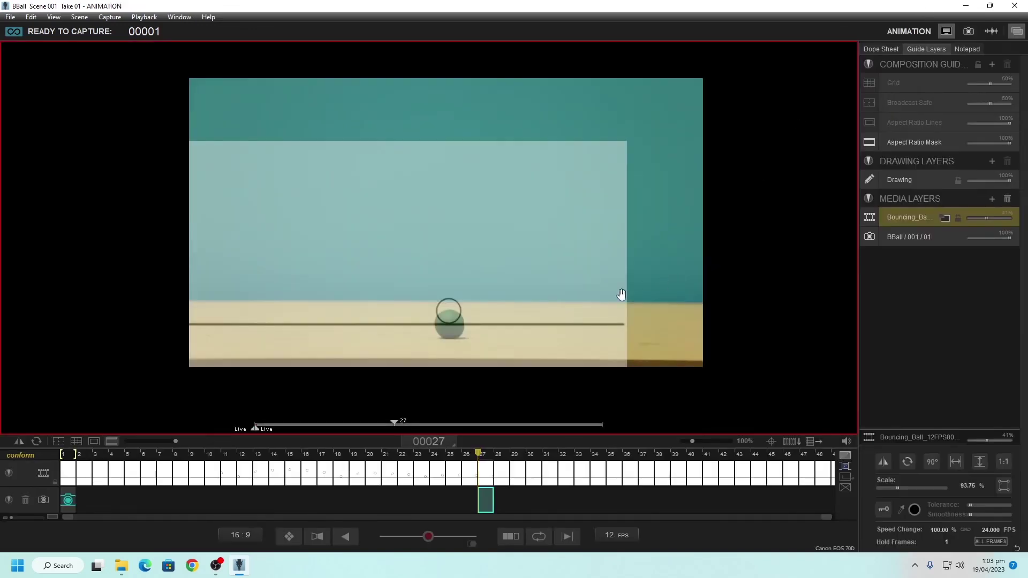
left_click_drag(518, 298, 518, 302)
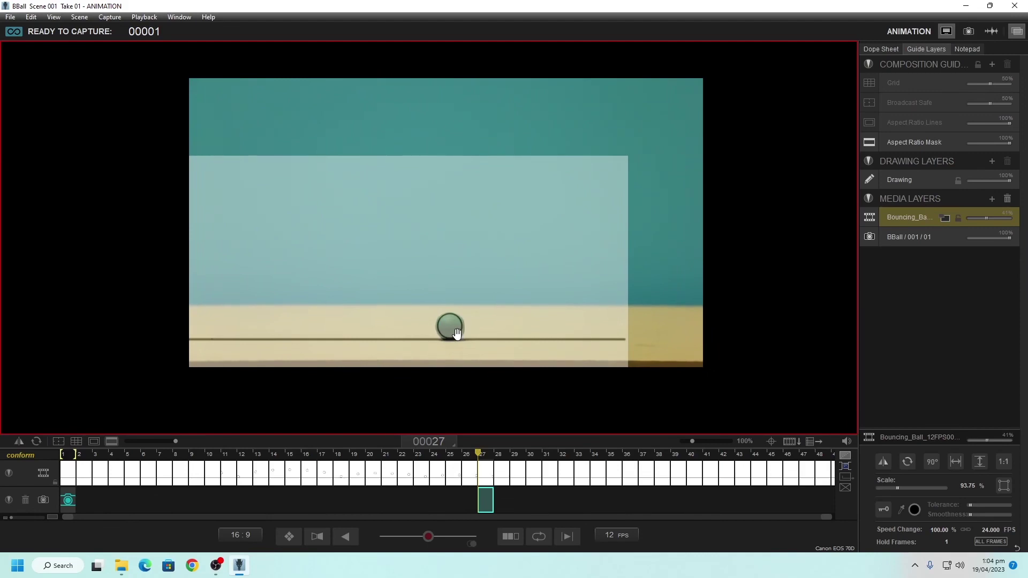
mouse_move(603, 325)
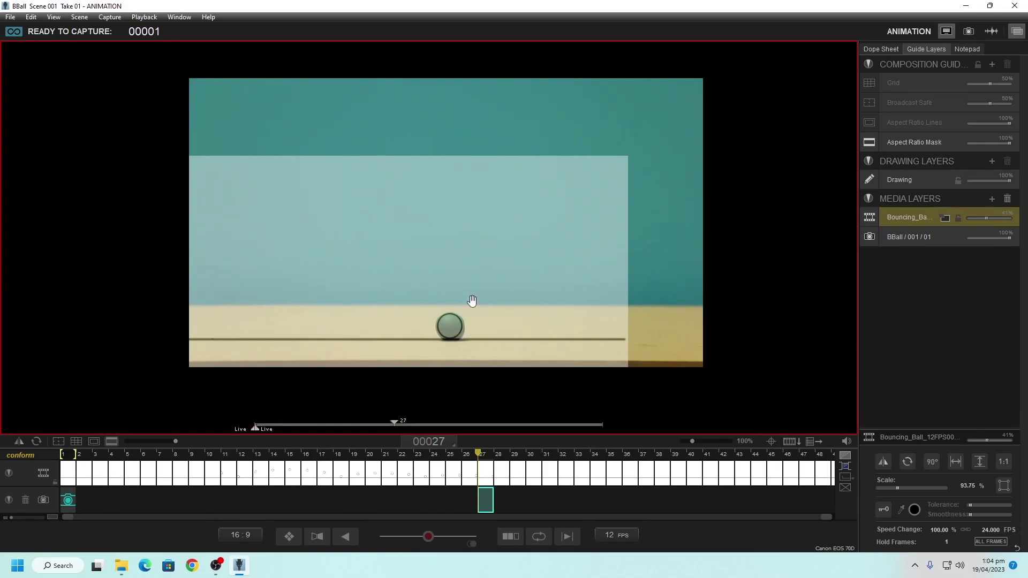
- Examine the ball's sharpness in the magnified live view of the Cinematography workspace, and leave focus check
left_click(967, 31)
left_click(647, 402)
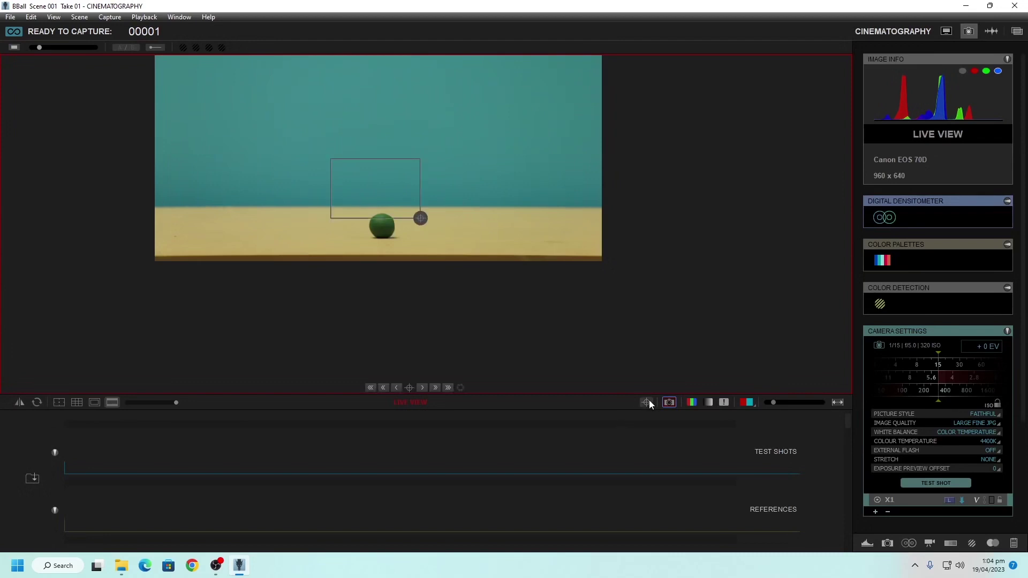
left_click_drag(365, 205, 363, 233)
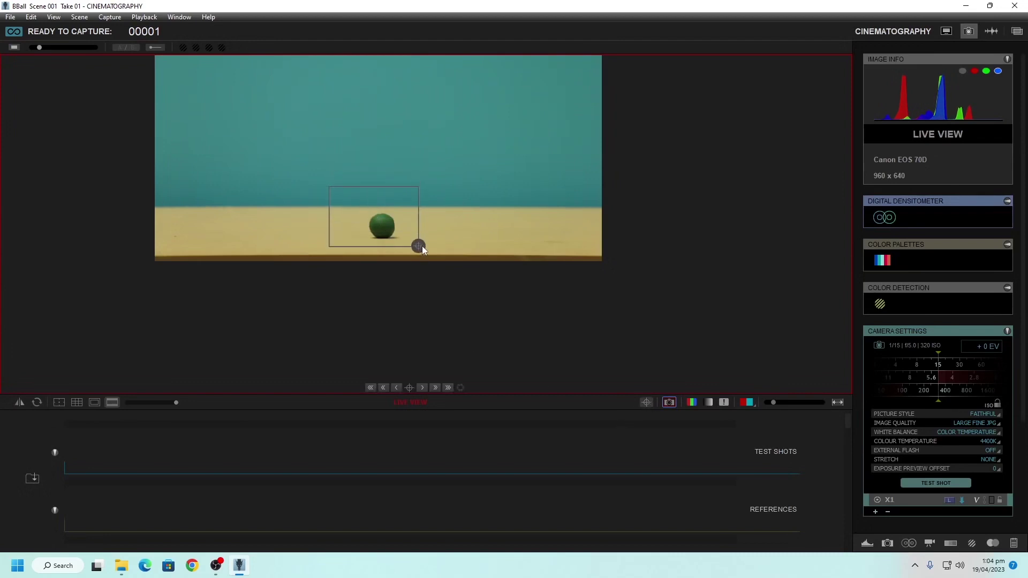
left_click_drag(420, 249, 422, 222)
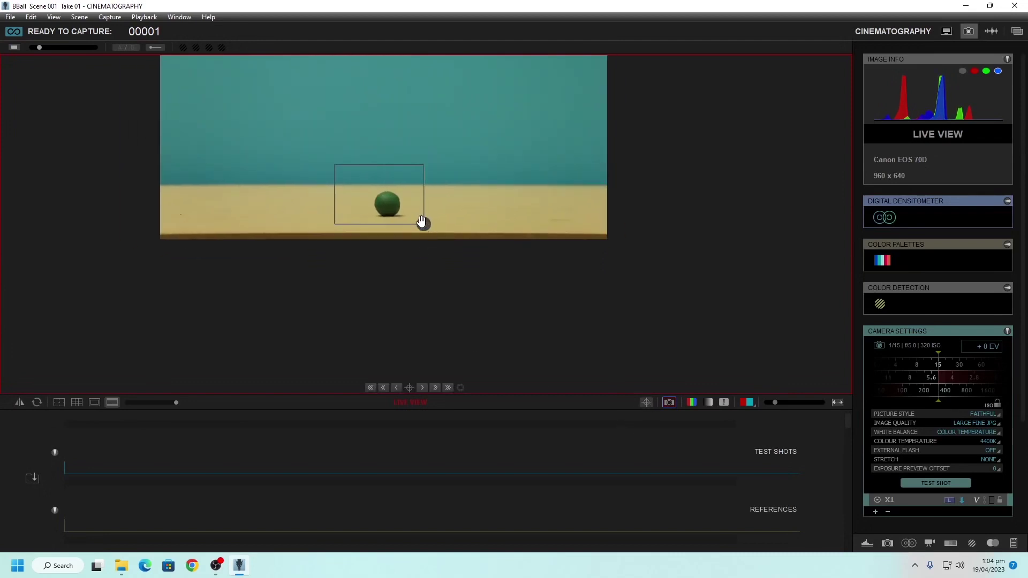
left_click(423, 223)
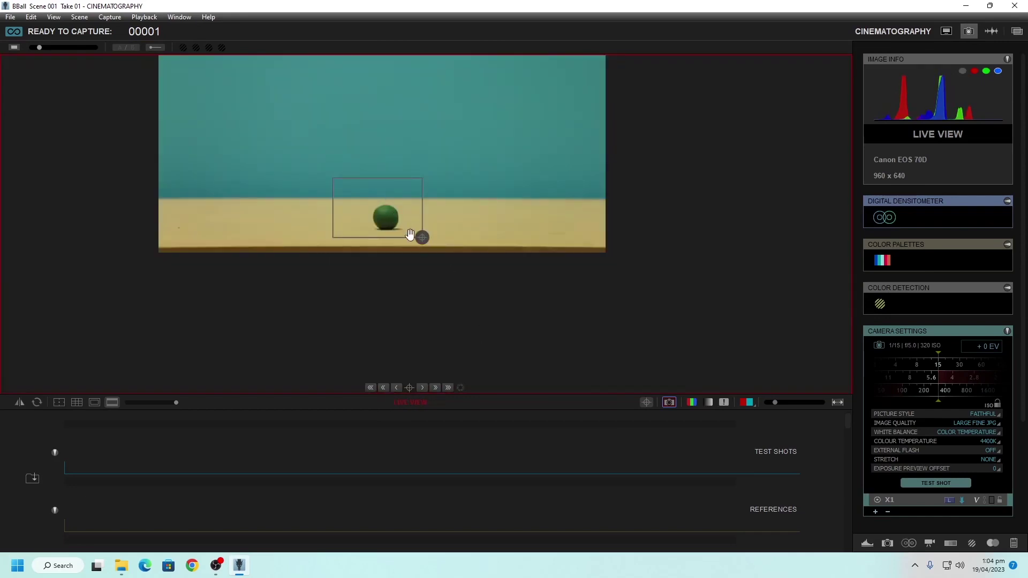
left_click(421, 236)
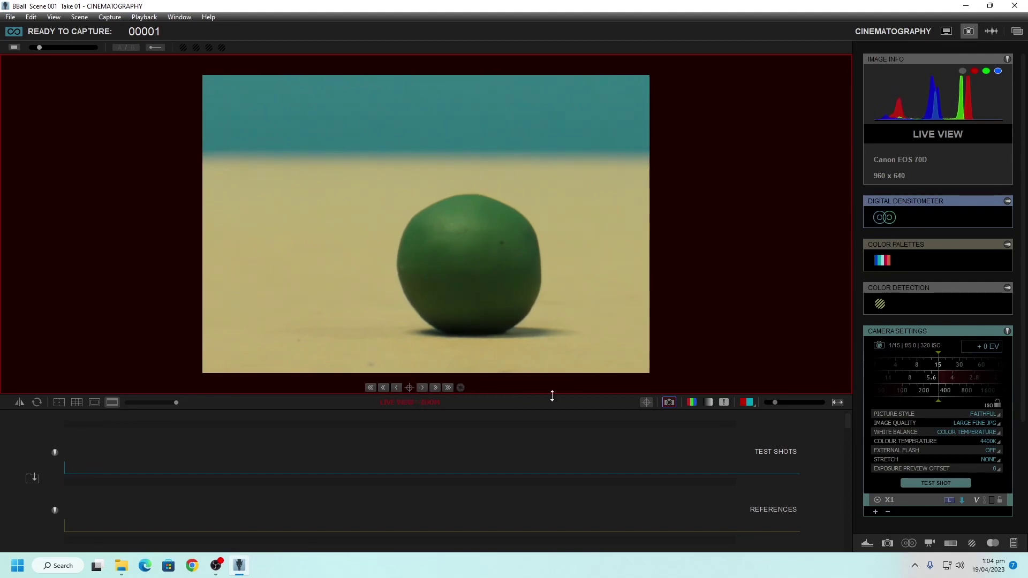
left_click(647, 402)
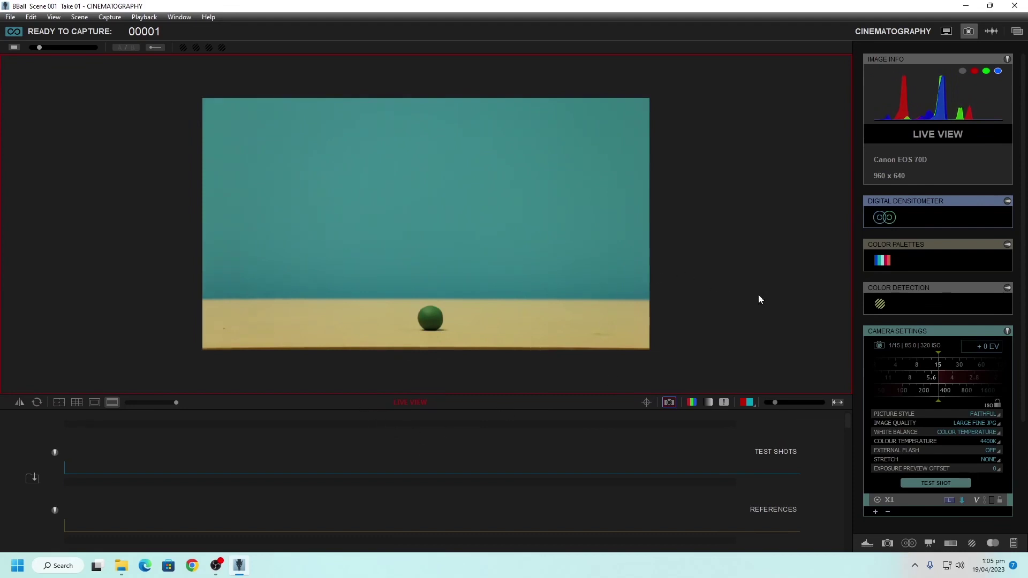
- Return to the Animation workspace and move the reference layer so its ground line meets the ball's base and spans the frame width
left_click(946, 32)
left_click_drag(411, 309, 489, 319)
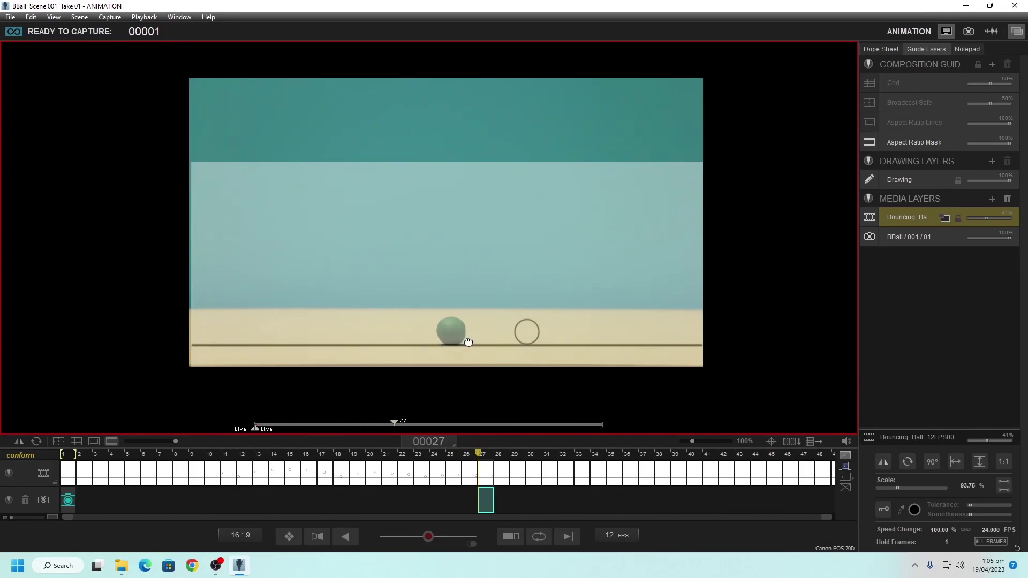
left_click_drag(468, 341, 466, 343)
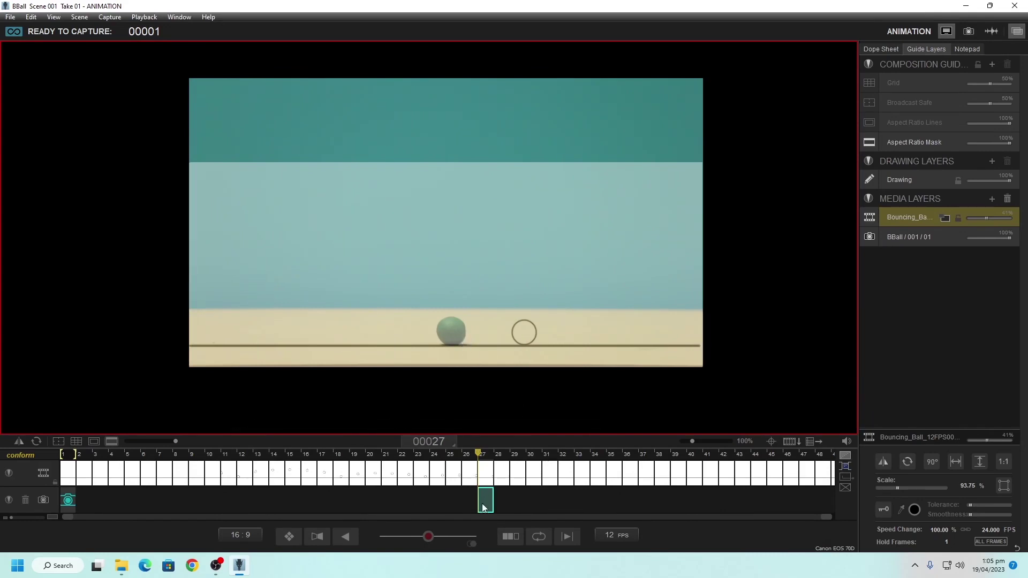
- Step back through the bouncing-ball reference from frame 27 to frame 1 to examine its path against the set
left_click(464, 513)
left_click(378, 507)
left_click(277, 503)
left_click(83, 498)
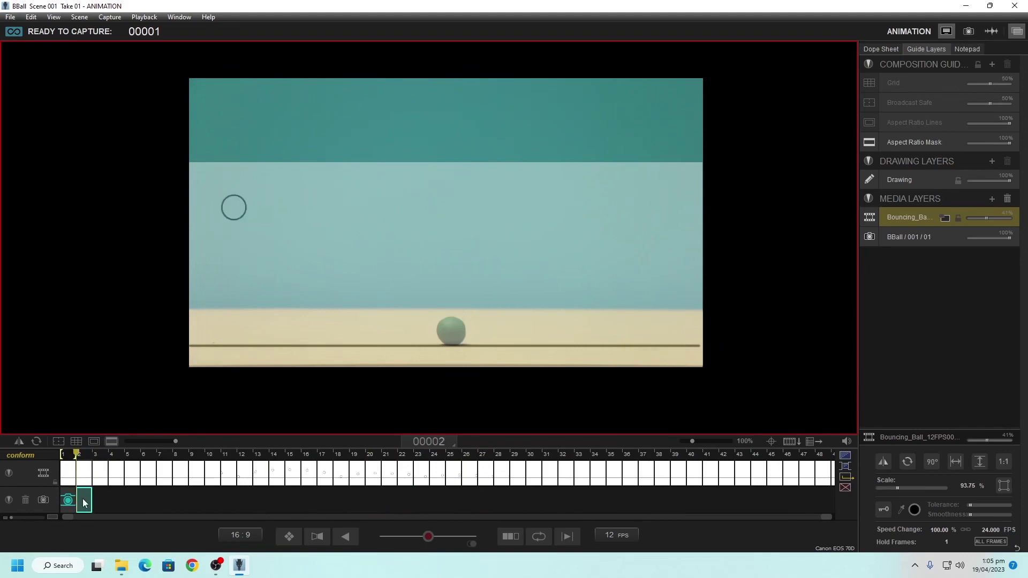
left_click(70, 502)
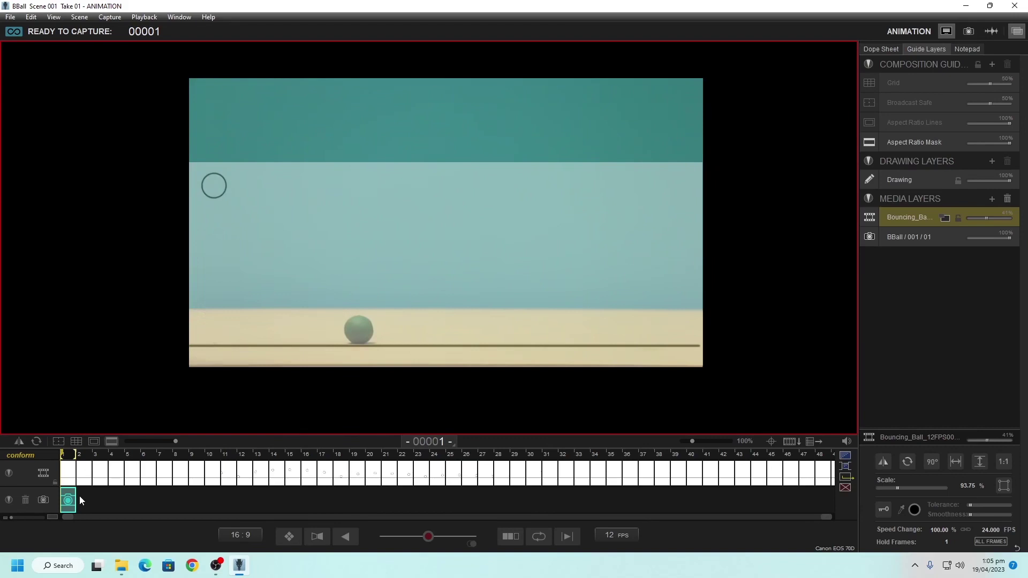
- Compare the frame 1 outline with the real ball, and reposition the reference layer with its ground line at the ball's base
mouse_move(275, 232)
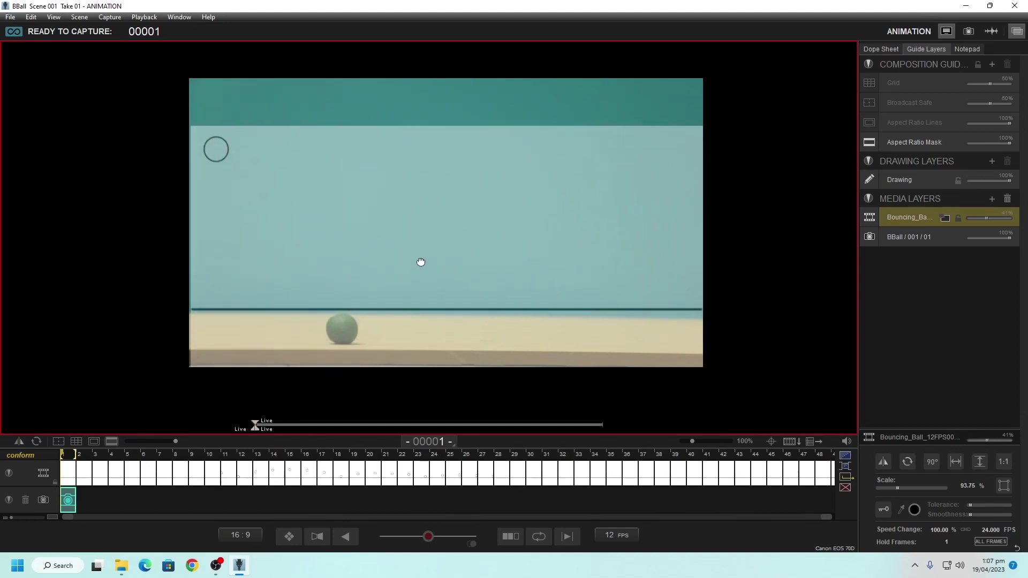
left_click_drag(428, 275, 418, 278)
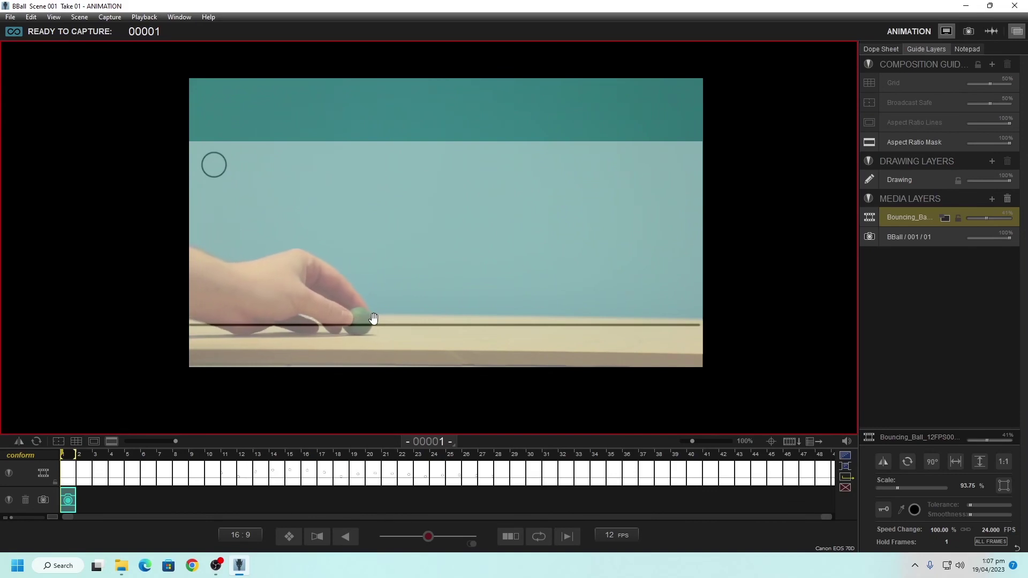
left_click_drag(395, 300, 513, 441)
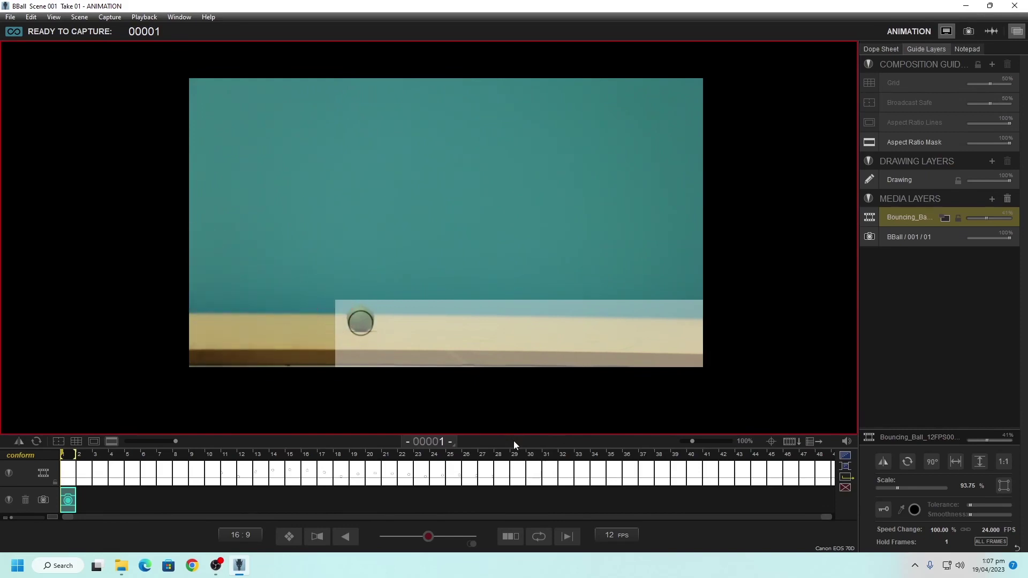
left_click_drag(404, 312, 660, 298)
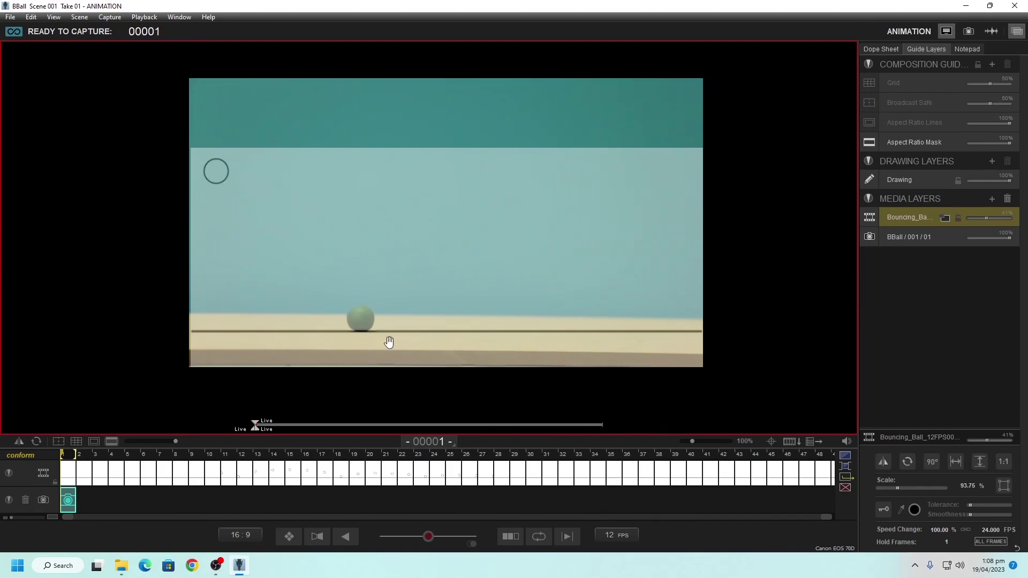
left_click_drag(390, 339, 387, 344)
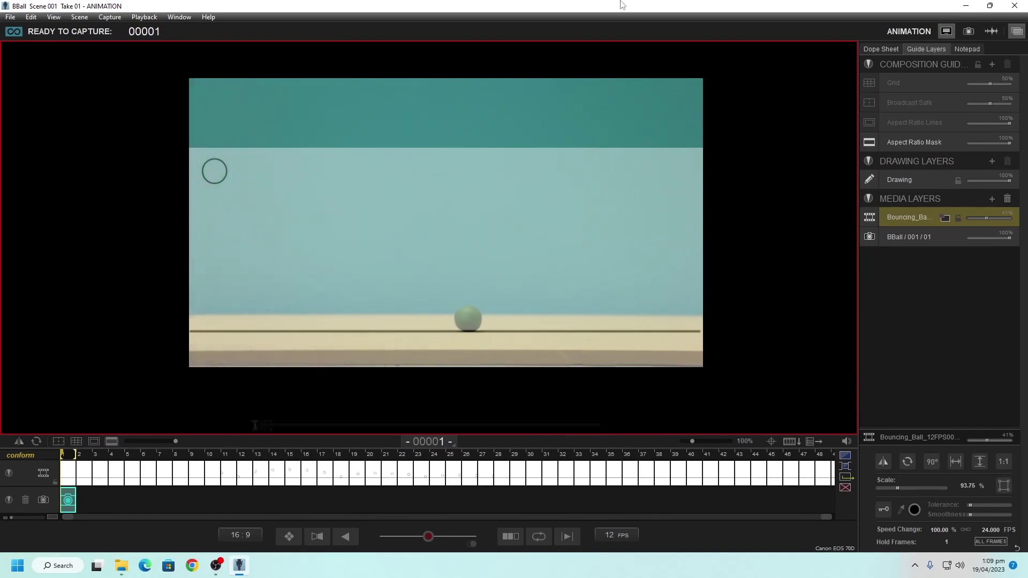
- Magnify the live view near the ball in the Cinematography workspace to check its sharpness, and leave focus check
left_click(967, 32)
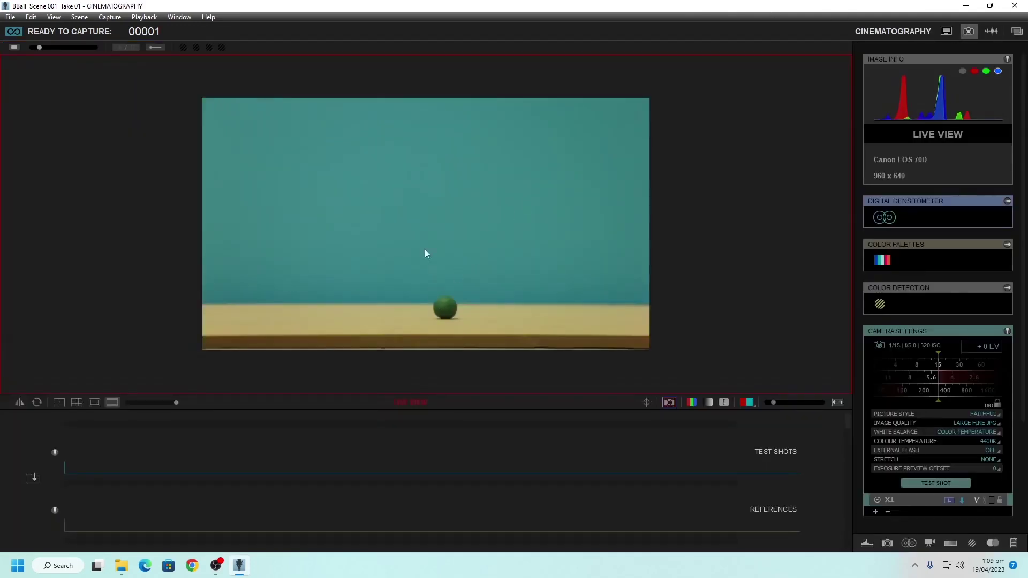
left_click(646, 402)
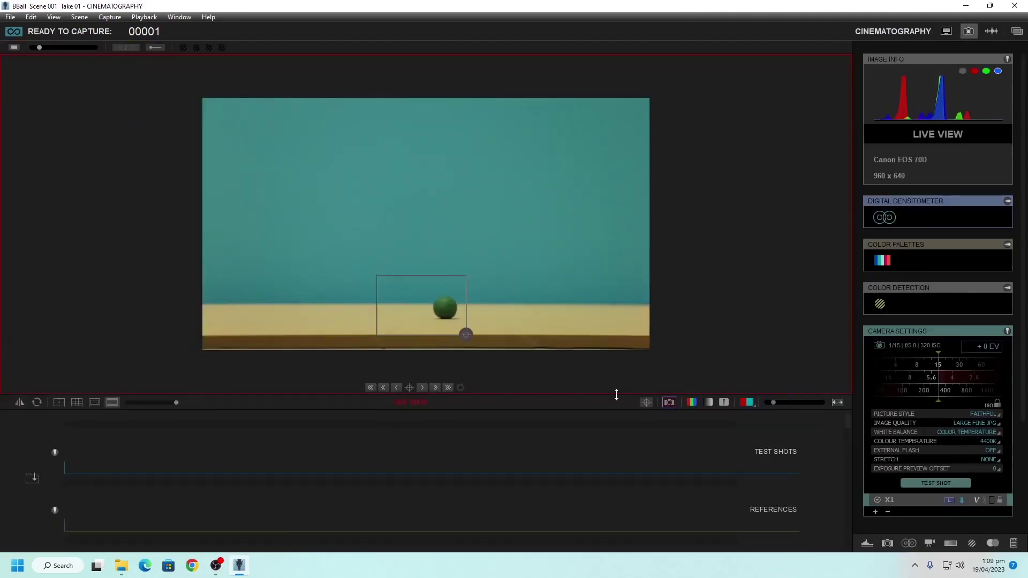
left_click(464, 332)
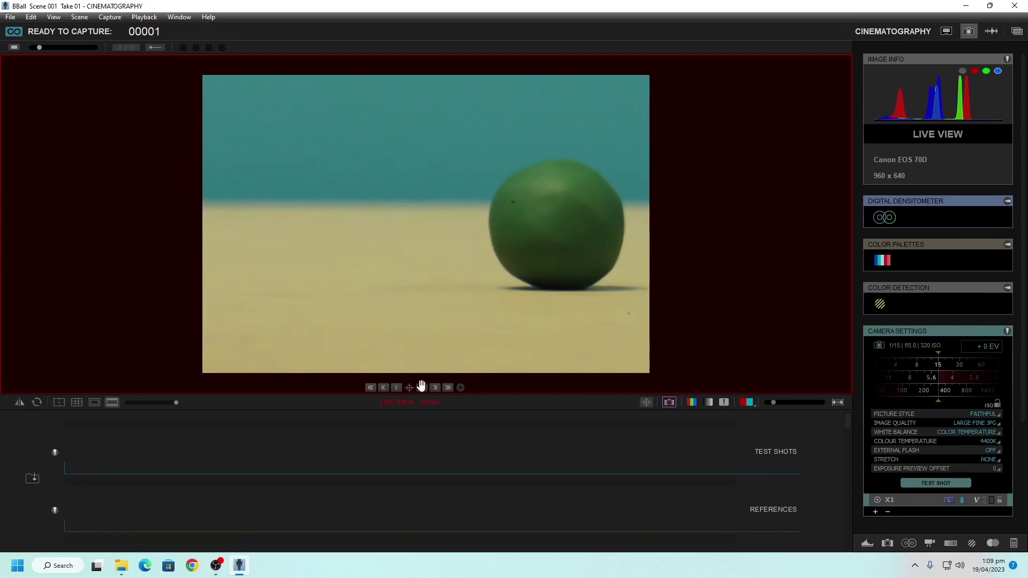
left_click(645, 401)
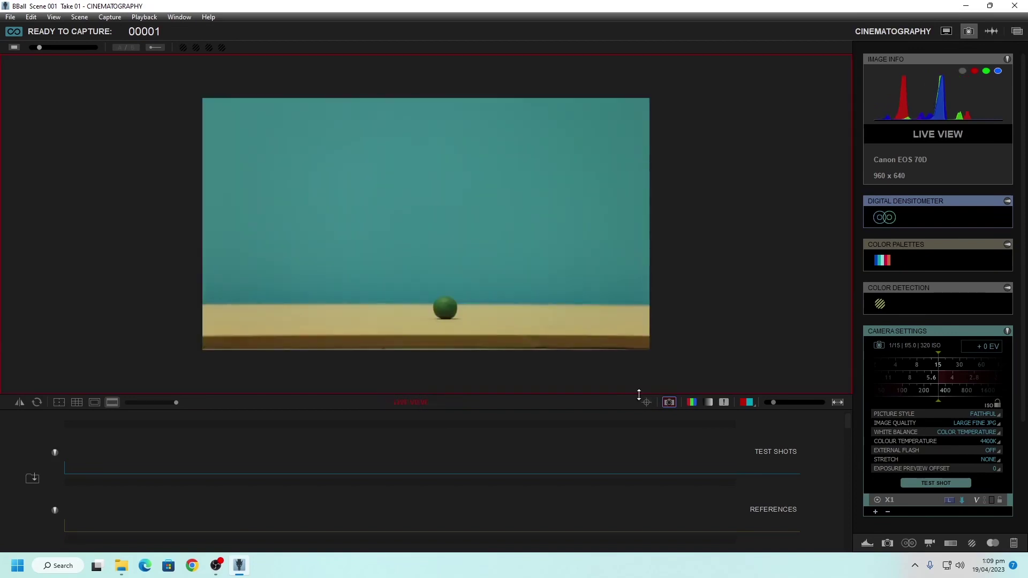
- Review the reference bounce up to frame 48 in the Animation workspace, and view the live image without overlay in the Cinematography workspace
left_click(947, 32)
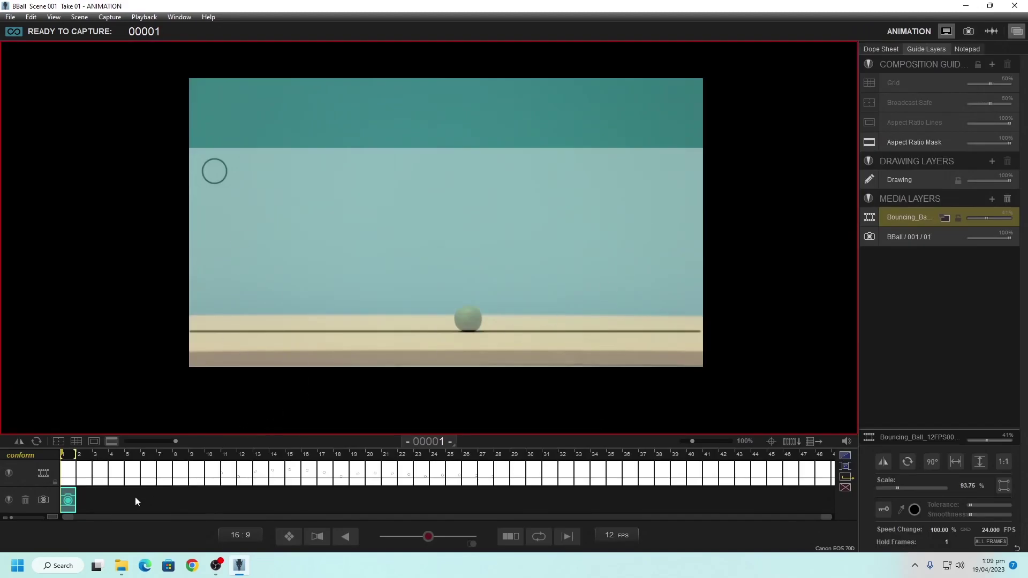
left_click_drag(135, 497, 232, 508)
left_click_drag(429, 509, 501, 505)
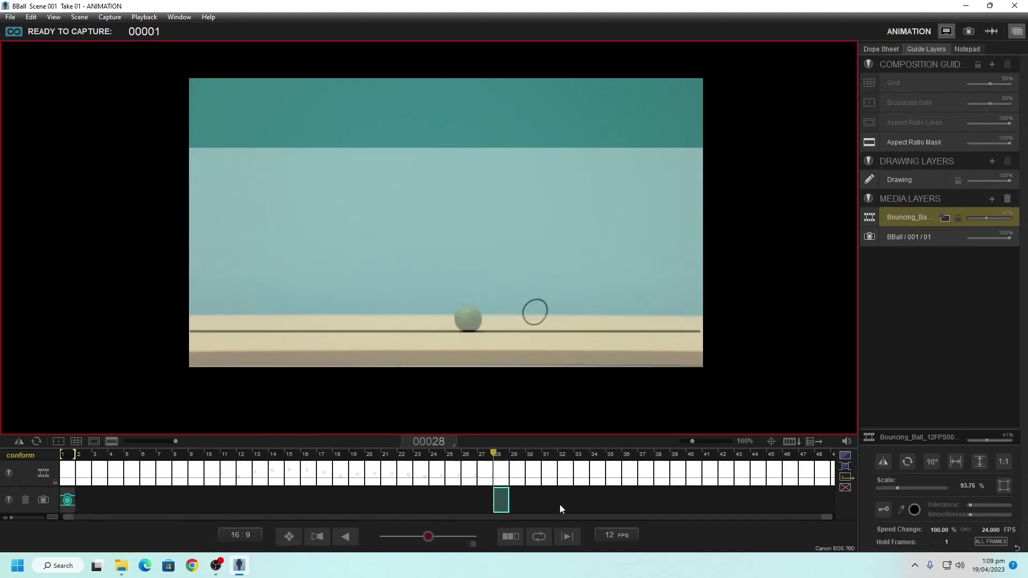
left_click_drag(638, 506, 815, 497)
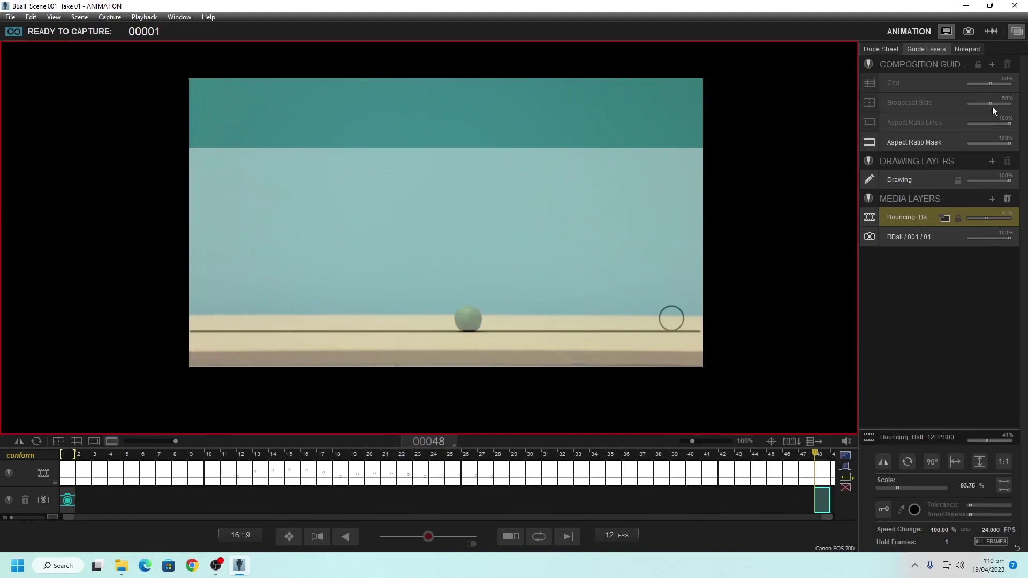
left_click(968, 32)
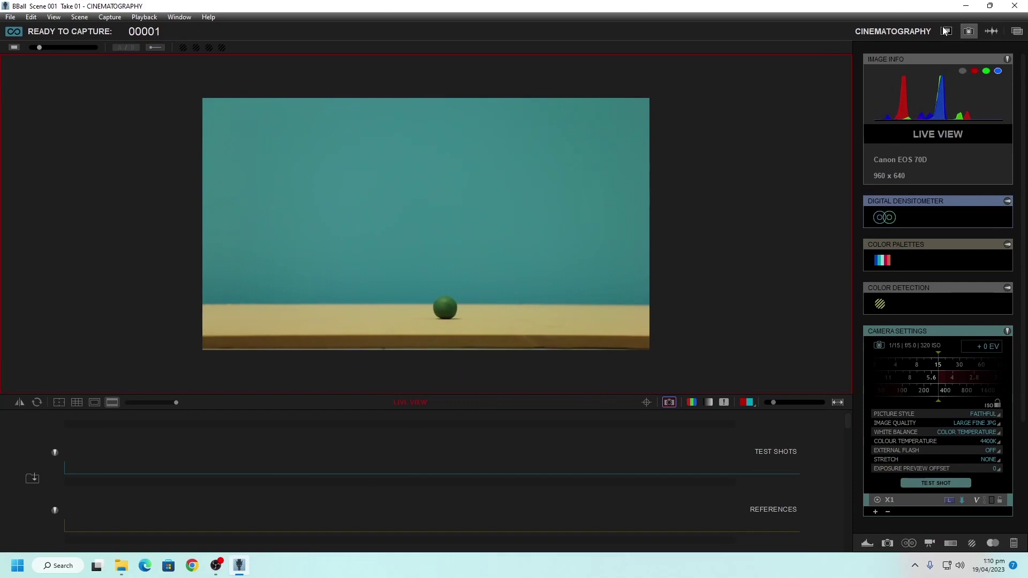
left_click(946, 31)
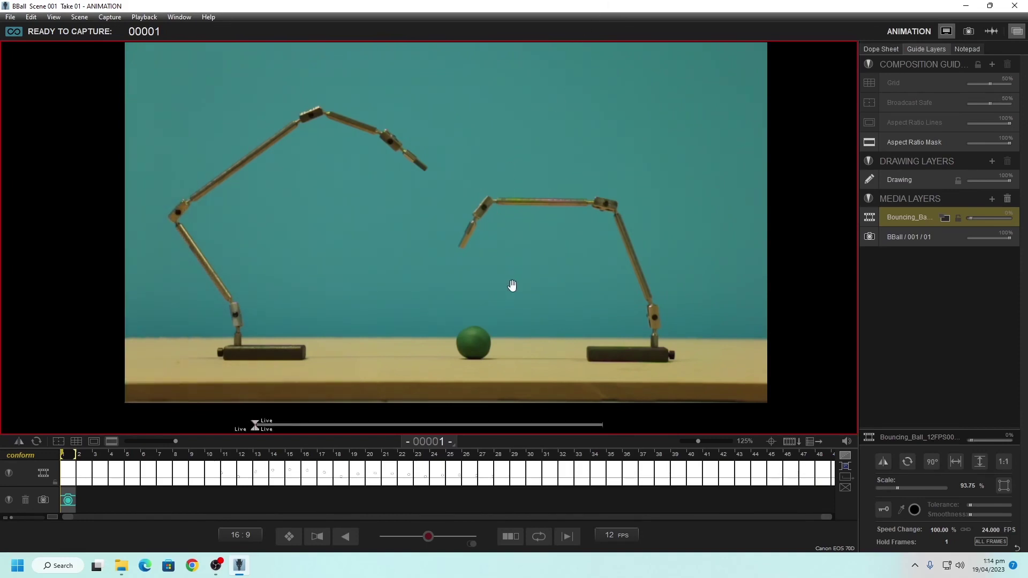
- Show the reference layer at 100% opacity to compare its ball position at frames 1 and 48, and hide it again
left_click_drag(970, 217, 1024, 225)
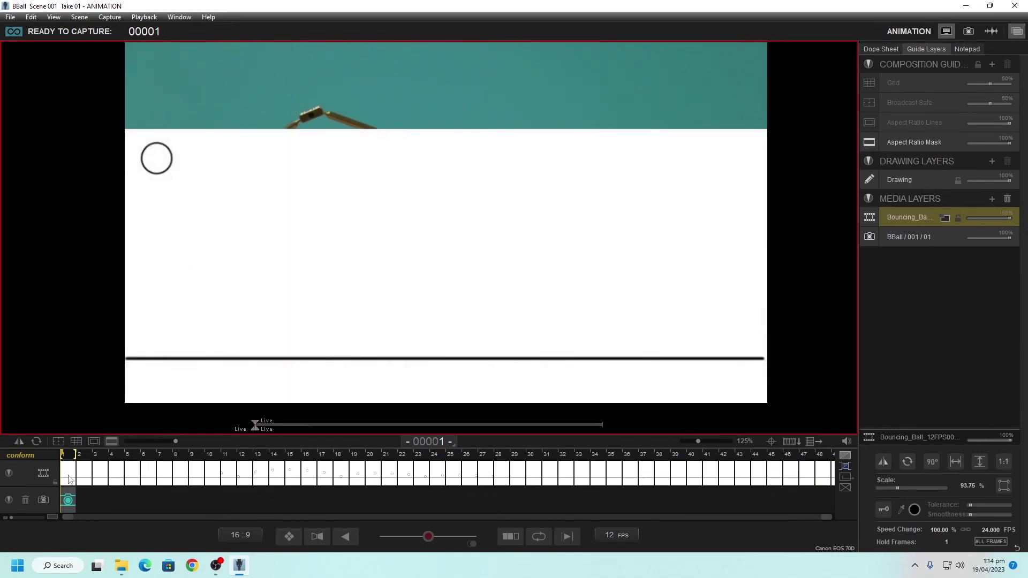
left_click(86, 492)
left_click(828, 504)
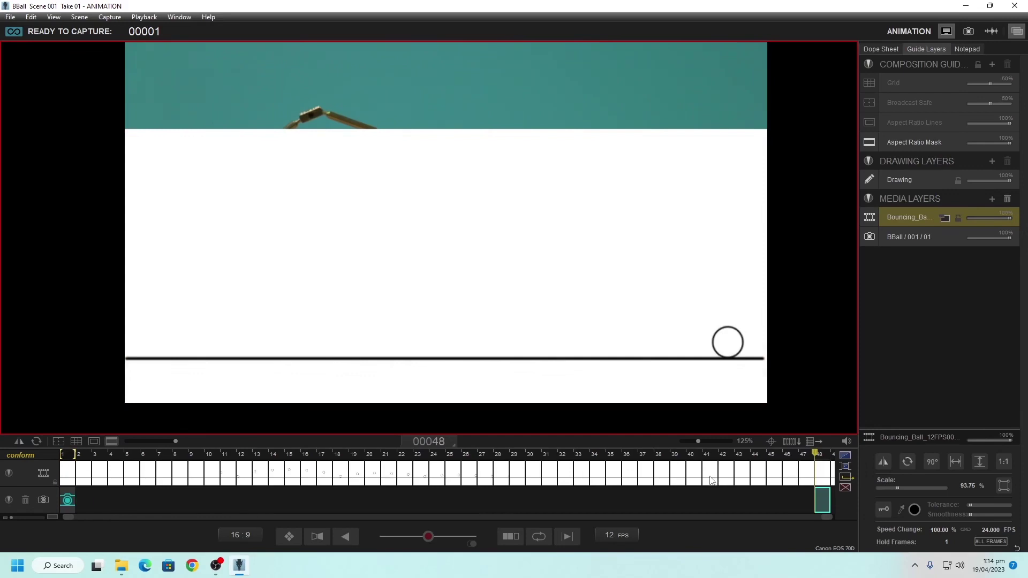
left_click(73, 501)
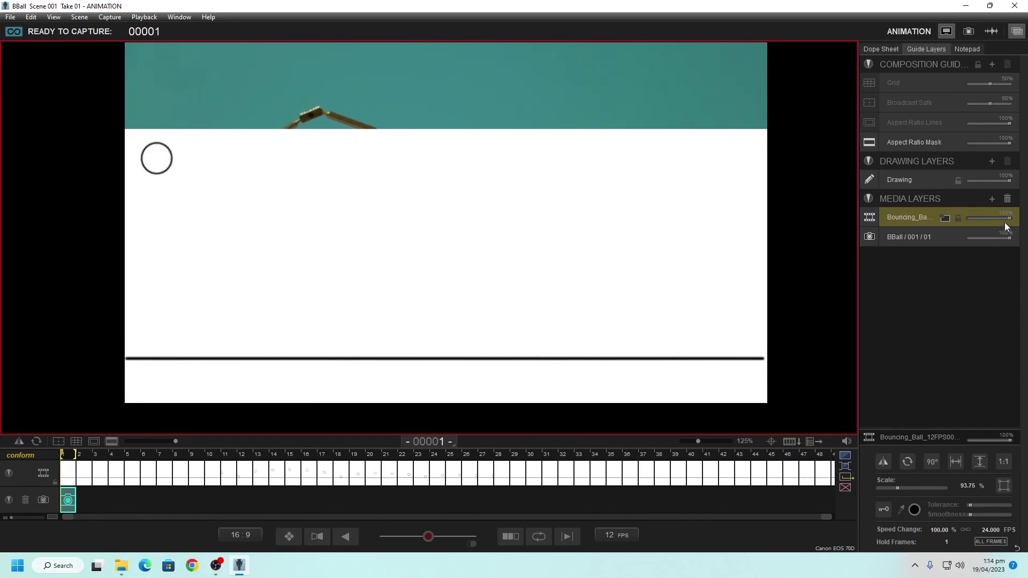
left_click_drag(1007, 220, 940, 218)
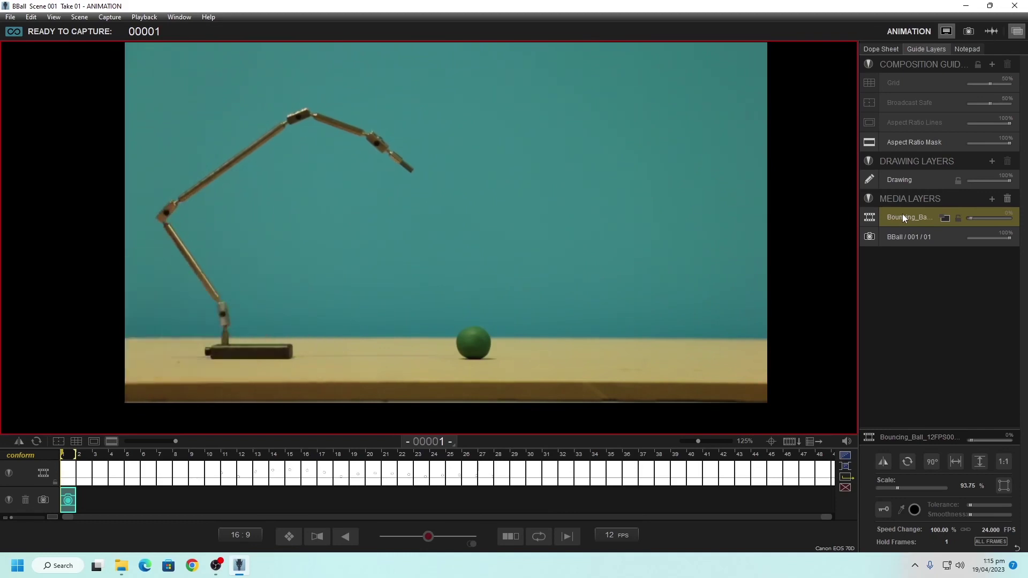
- Switch the reference layer between about 42% and 0% opacity to compare the rig arm's reach with the frame 1 ball outline
left_click_drag(964, 218, 989, 220)
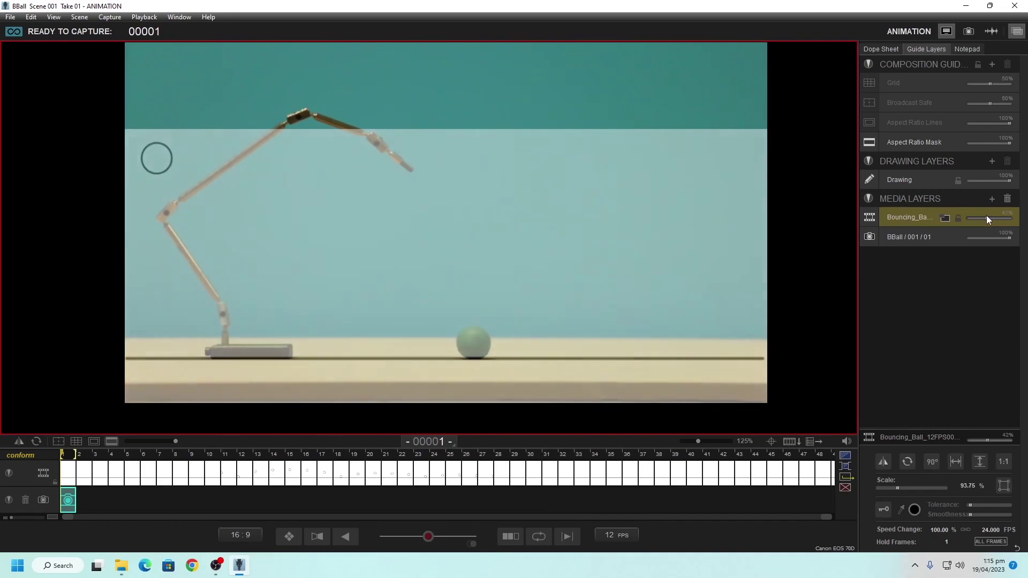
left_click_drag(987, 217, 947, 221)
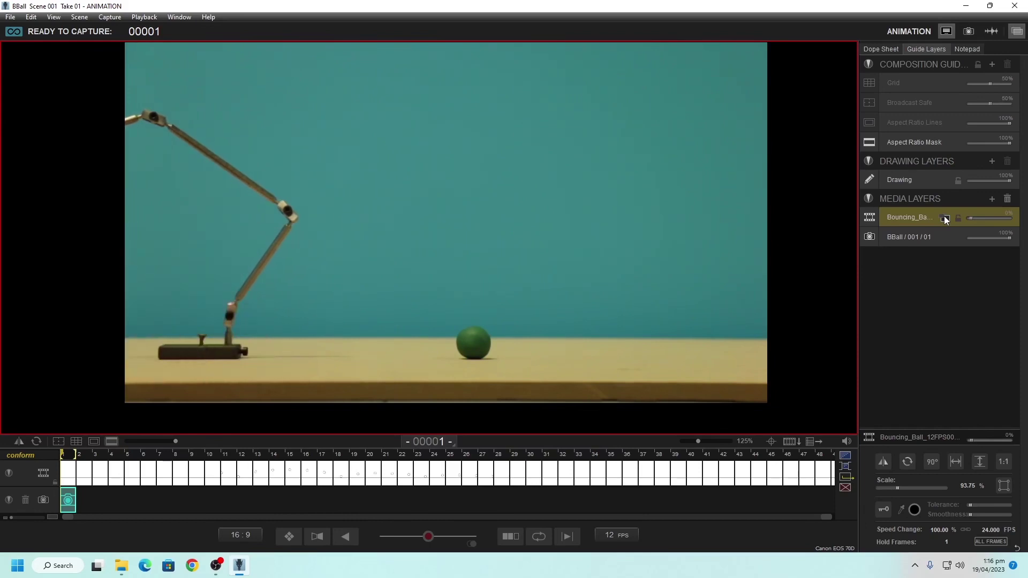
left_click_drag(982, 218, 984, 218)
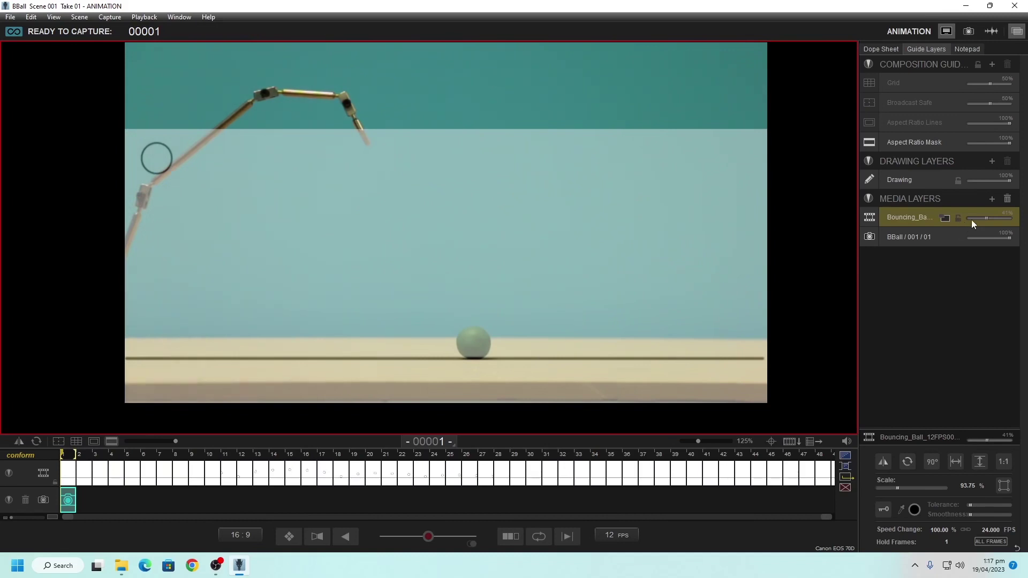
left_click(972, 219)
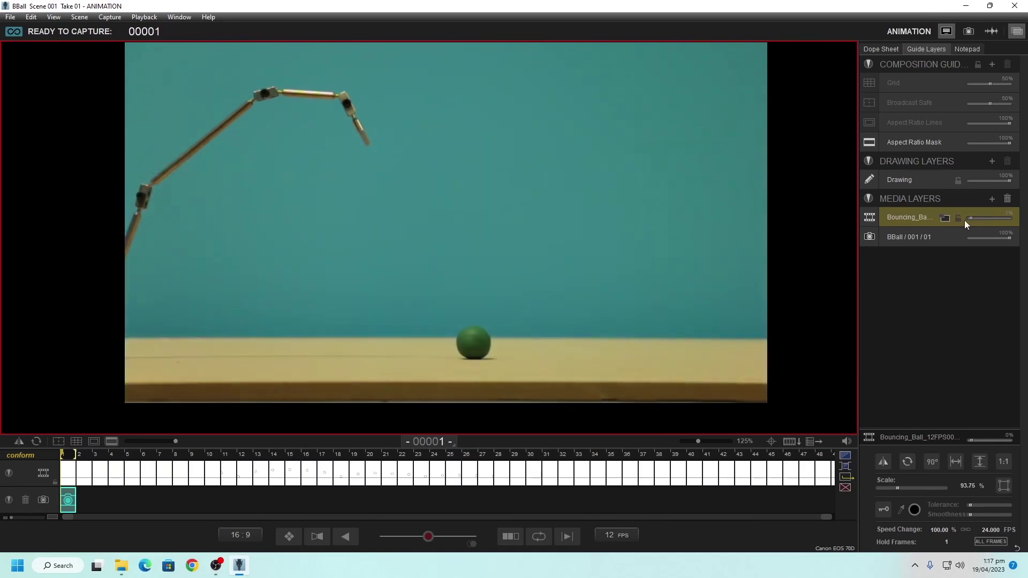
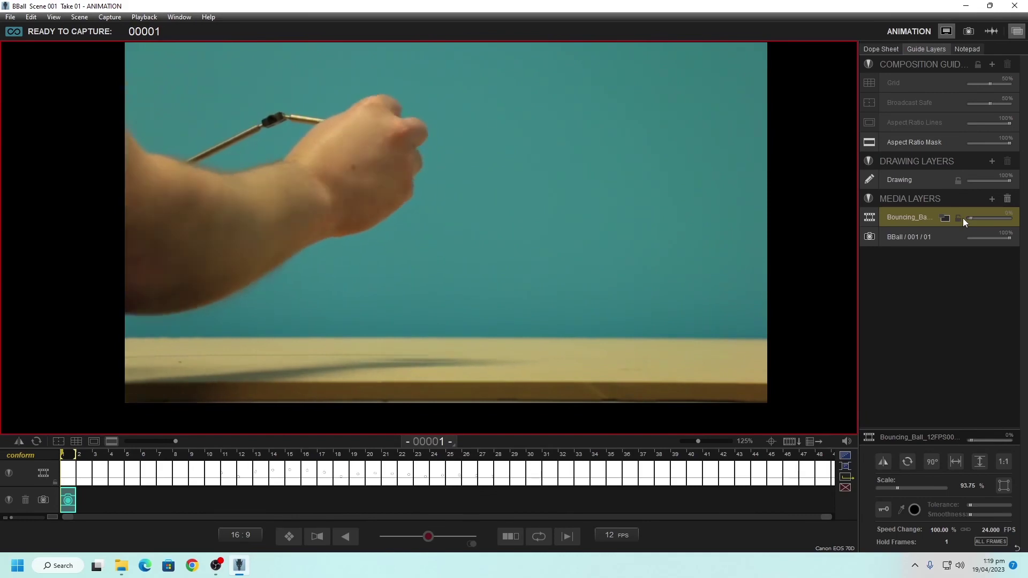
- Toggle the live view, and set the reference layer to 55% opacity to line up the rigged ball with the frame 1 outline
key("3")
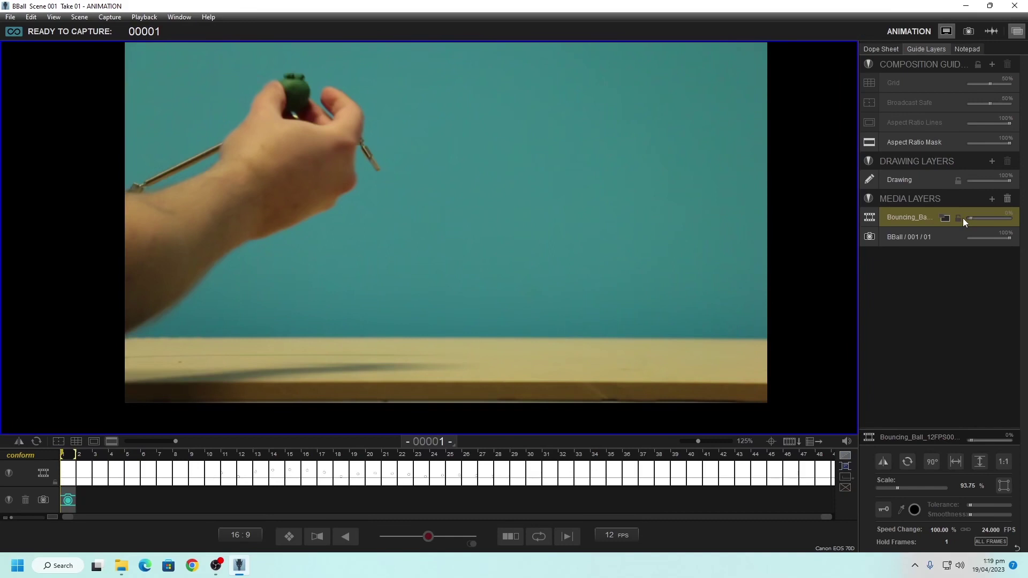
key("3")
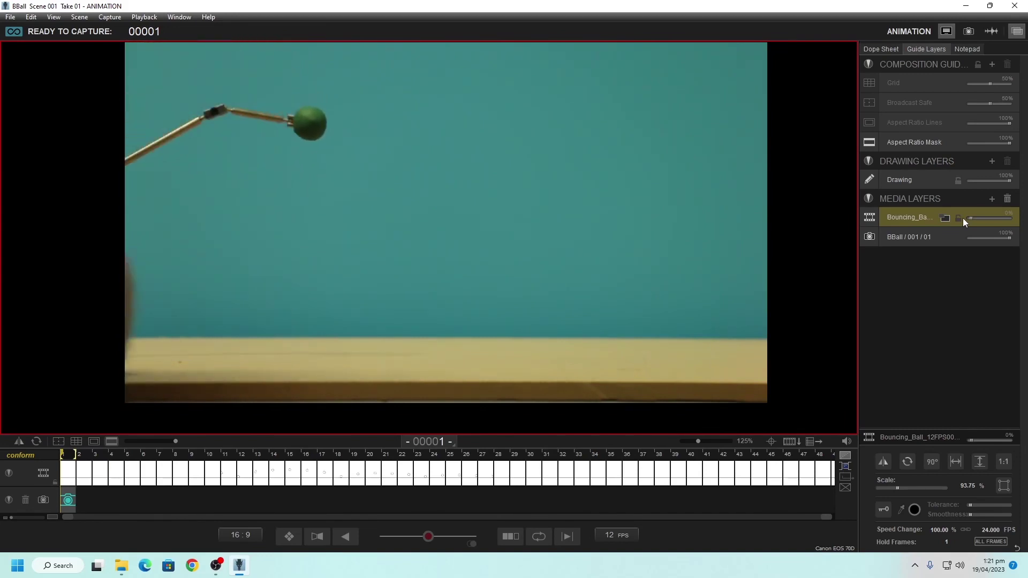
mouse_move(972, 218)
left_mouse_down()
mouse_move(1019, 223)
mouse_move(989, 220)
left_mouse_up()
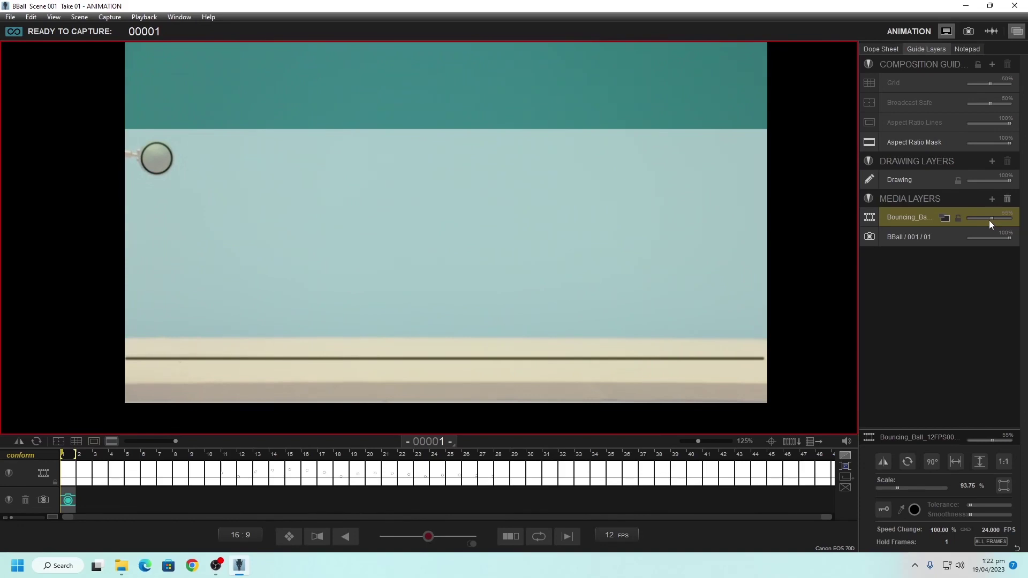
- Magnify the live view on the rigged ball in the Cinematography workspace to check its focus, and return to frame 1 in Animation
left_click(967, 32)
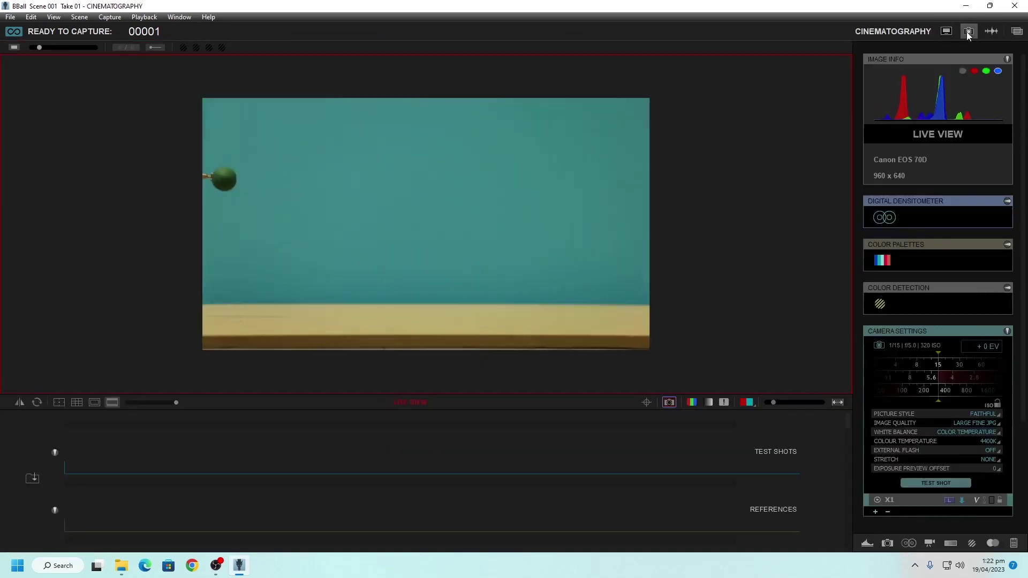
left_click(647, 402)
left_click_drag(463, 257, 266, 200)
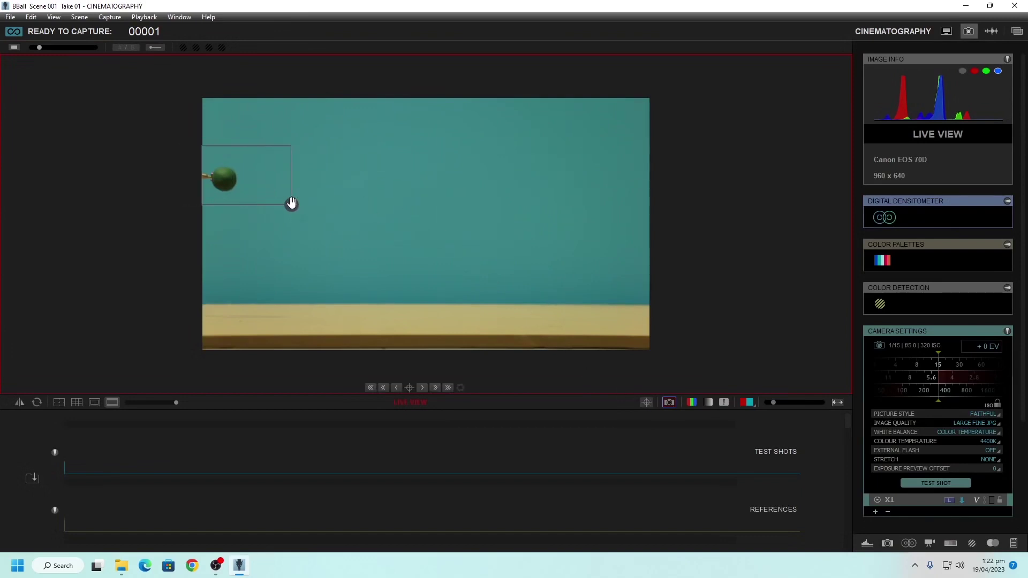
double_click(289, 201)
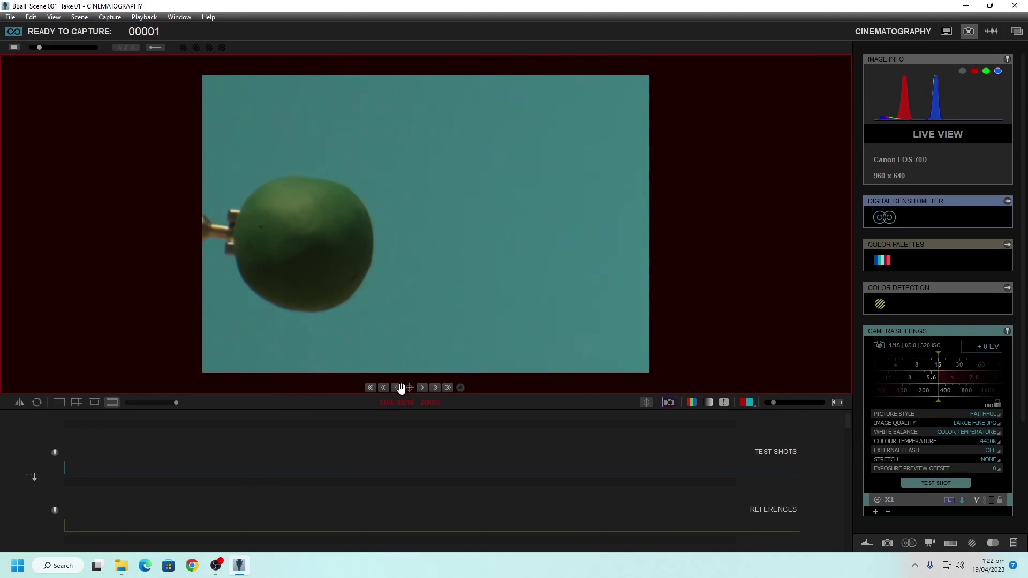
left_click(945, 31)
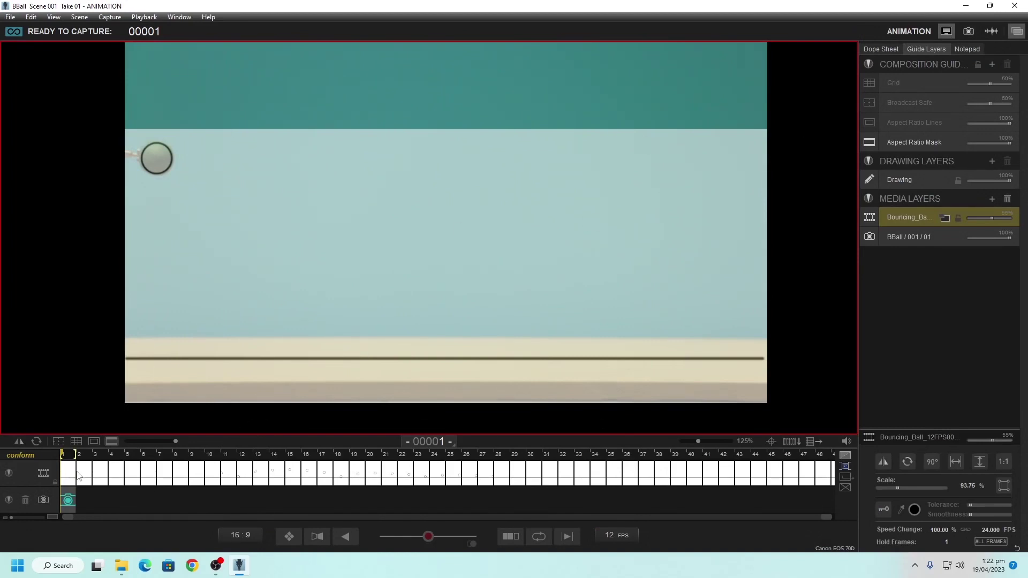
left_click(71, 501)
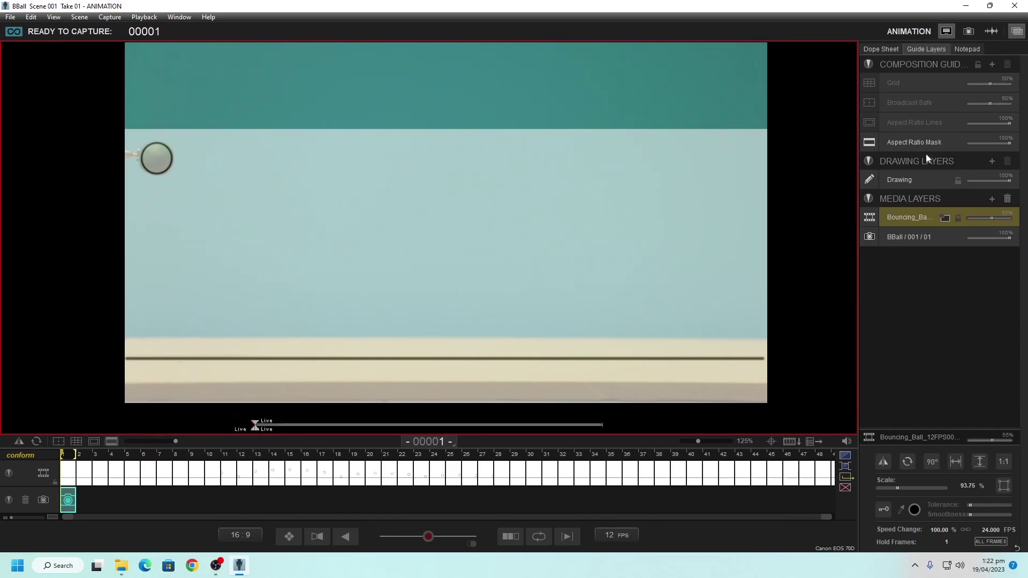
- Set the bouncing-ball reference layer to 17% opacity and capture frames 1 to 3 with the ball matched to its outline
left_click_drag(981, 219, 957, 219)
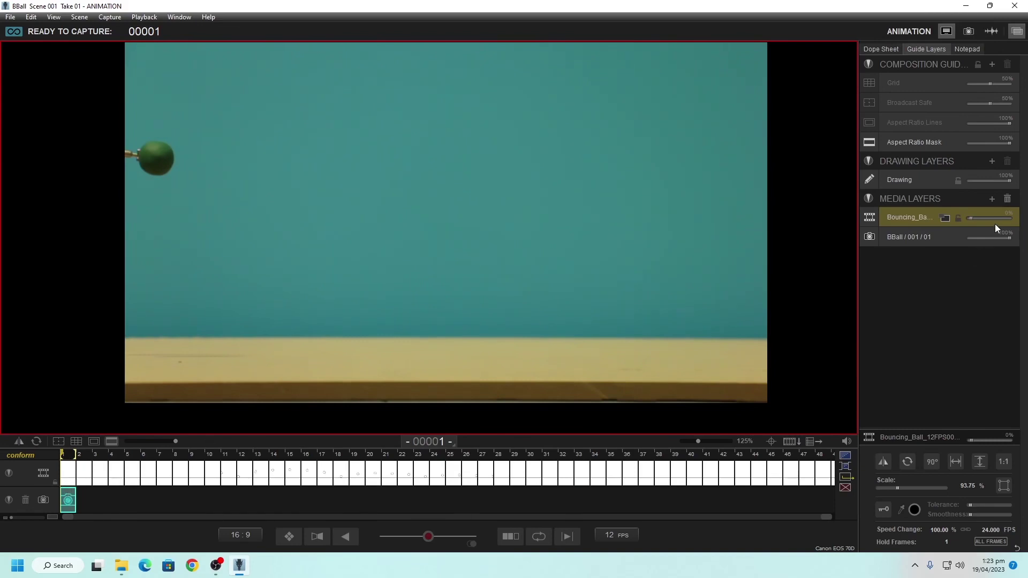
left_click_drag(972, 219, 977, 218)
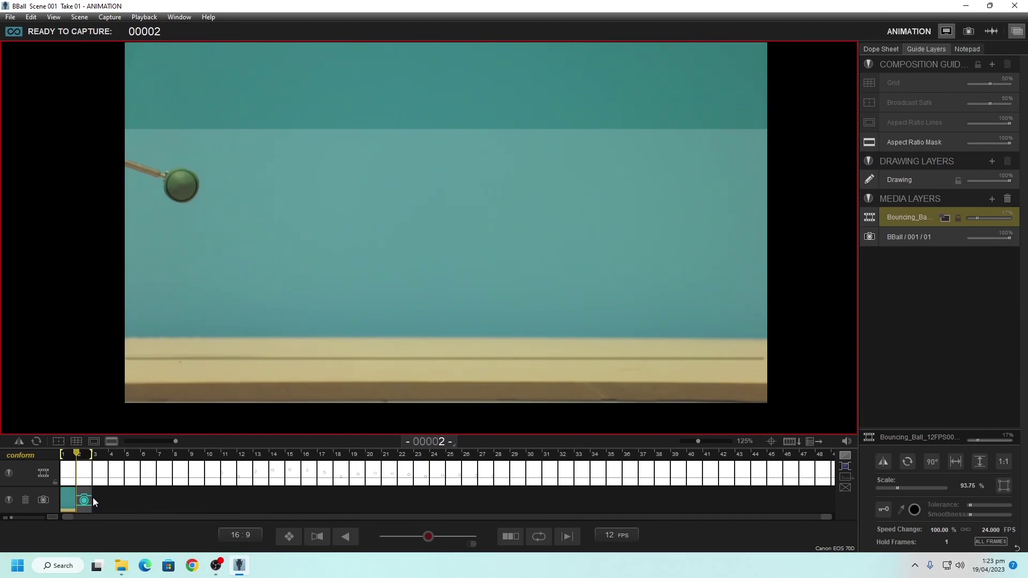
key("Return")
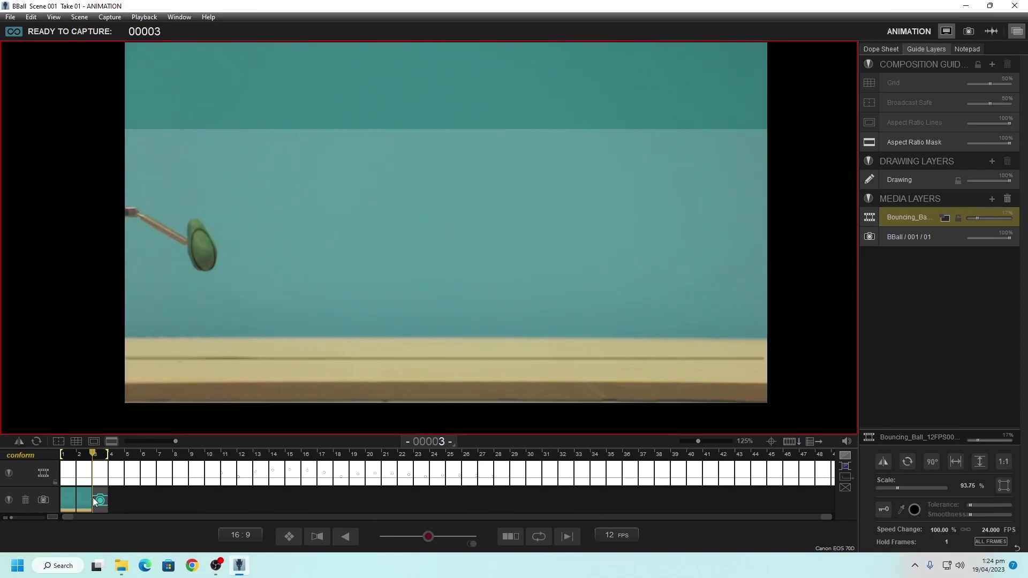
key("Return")
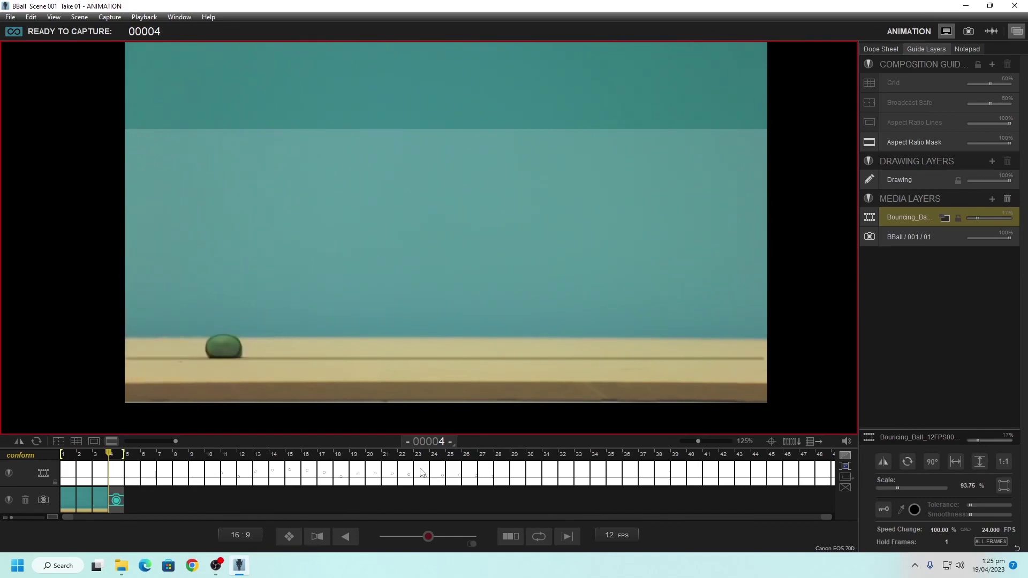
- Magnify the Cinematography live view on the squashed ball on the table to check its focus, and capture frame 4 in Animation
left_click(968, 31)
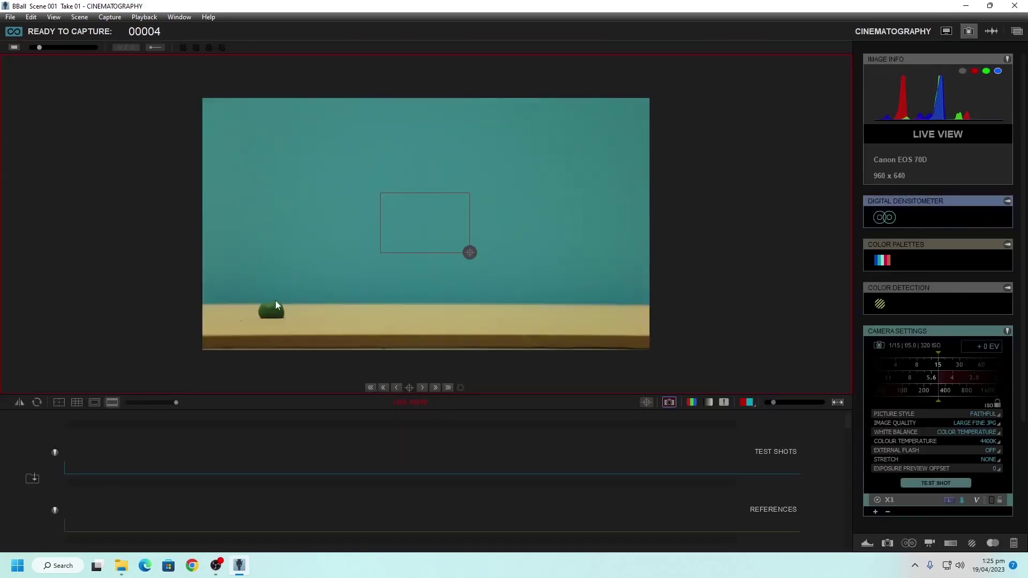
left_click_drag(436, 229, 384, 280)
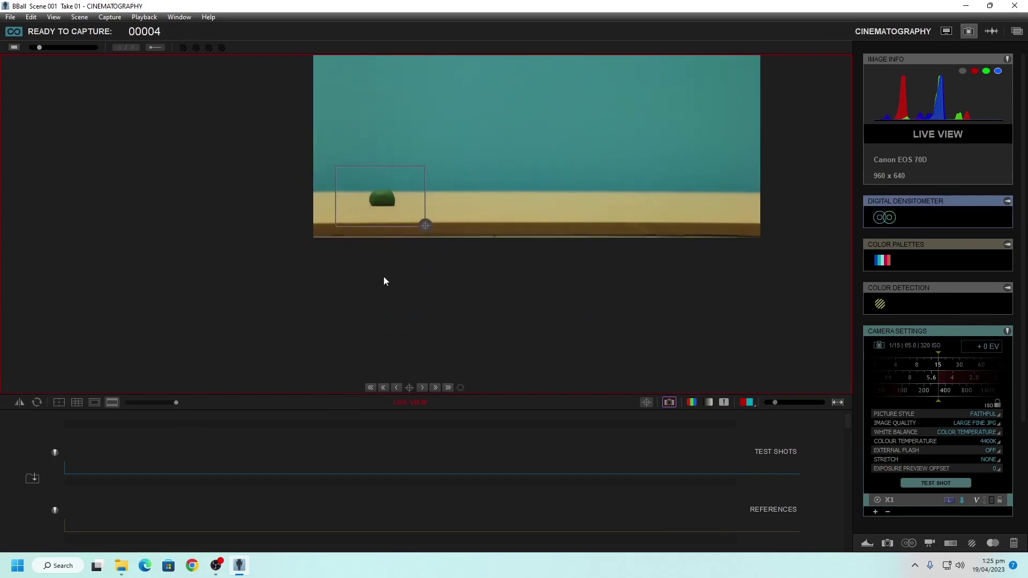
left_click(423, 221)
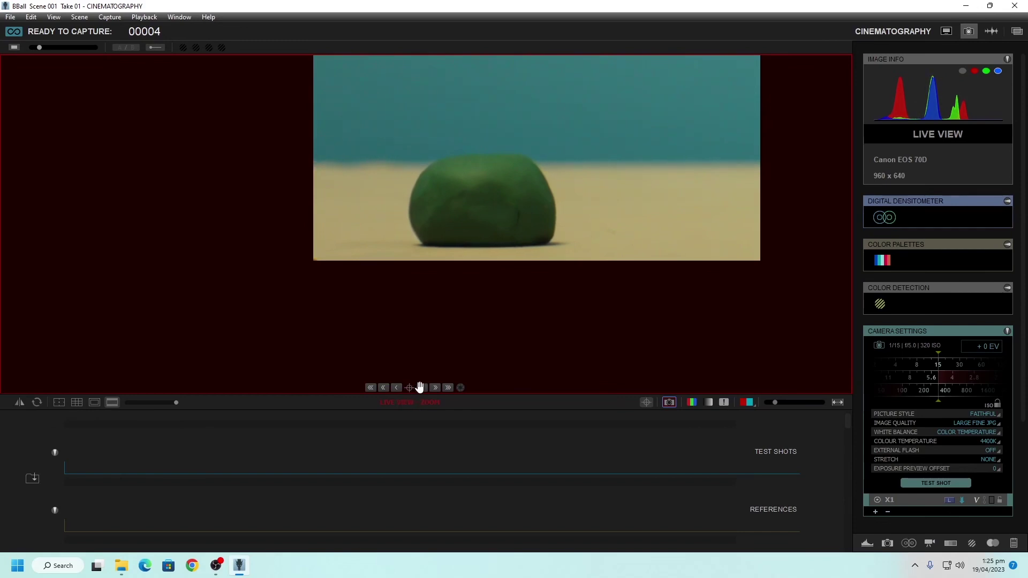
left_click(948, 32)
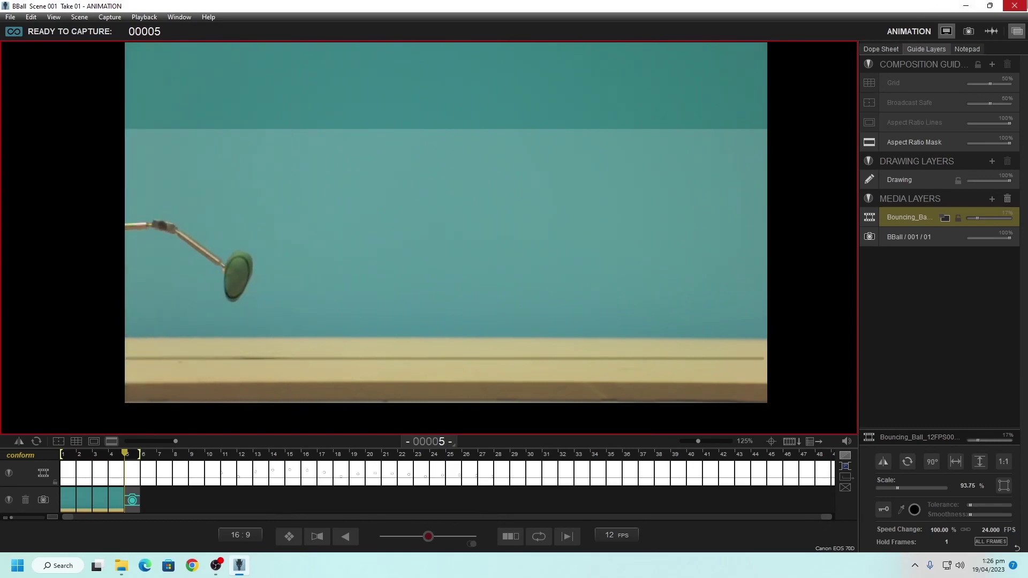
- Magnify the live view on the stretched, rig-mounted ball to check its focus, and capture frame 5 in Animation
left_click(967, 31)
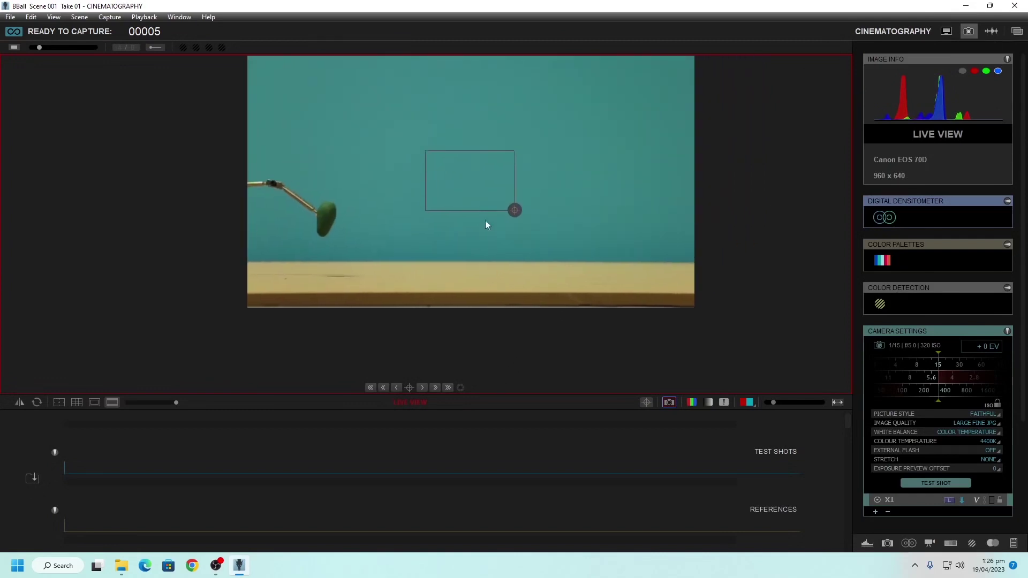
left_click_drag(487, 194, 354, 238)
left_click(367, 248)
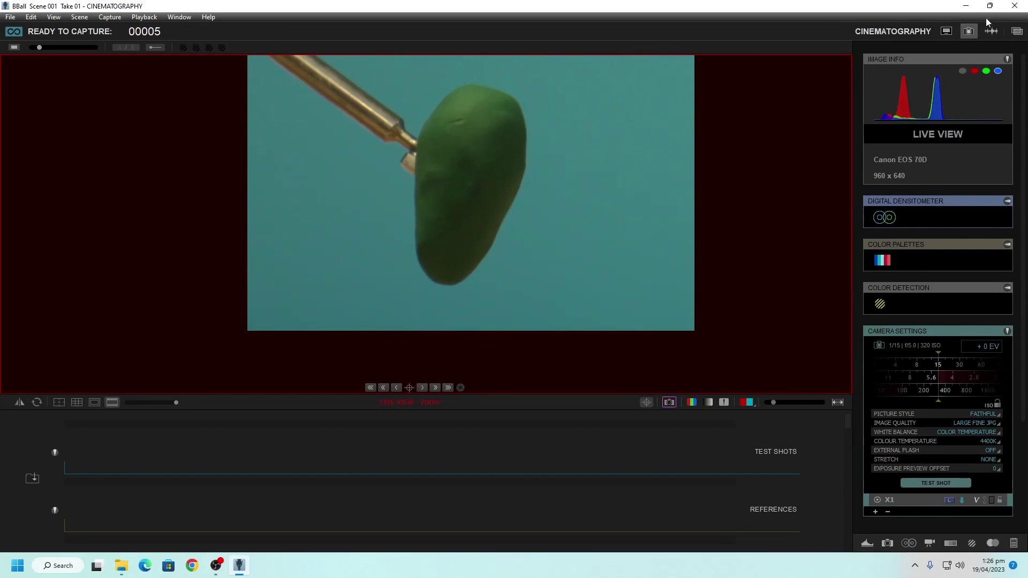
left_click(947, 31)
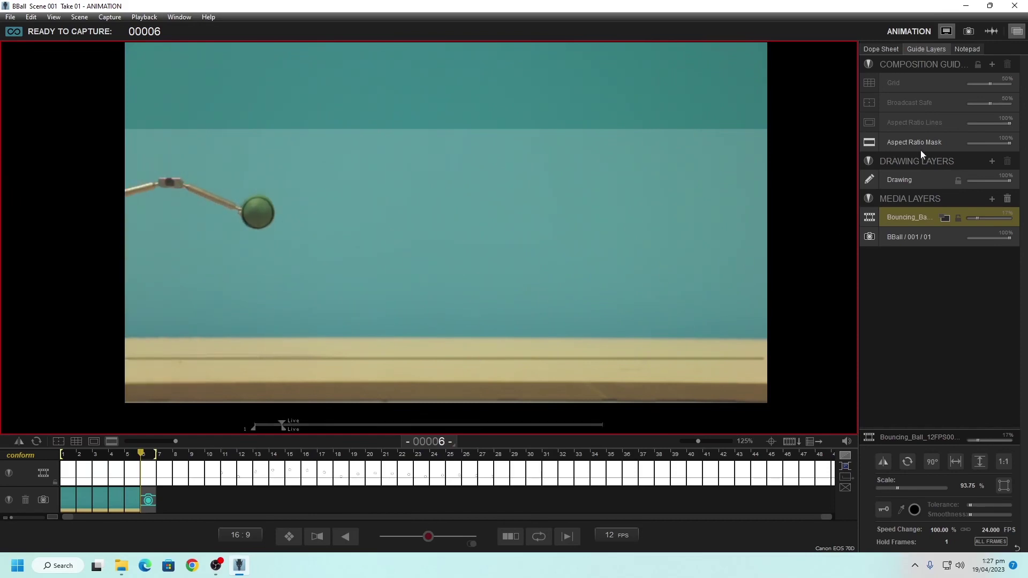
- Check the round ball's focus in the magnified live view, and capture frames 6 to 8 in the Animation workspace
left_click(968, 31)
left_click_drag(485, 198, 349, 198)
double_click(376, 199)
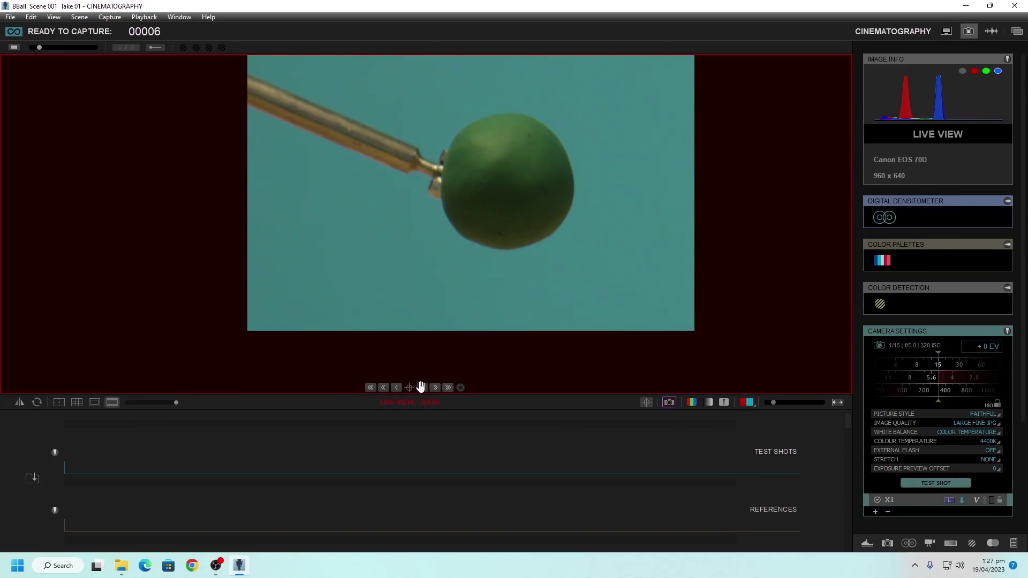
left_click(946, 32)
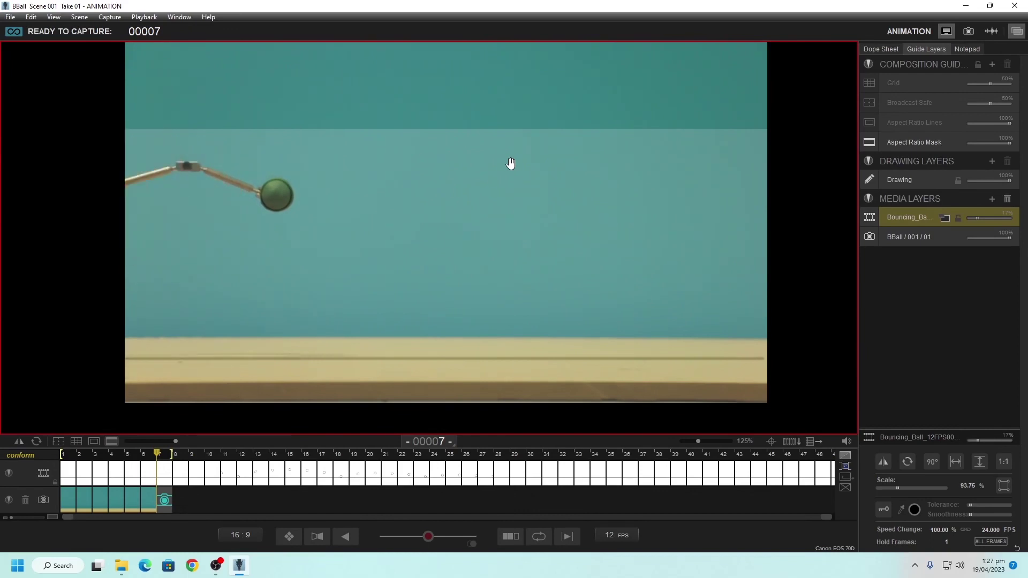
key("Return")
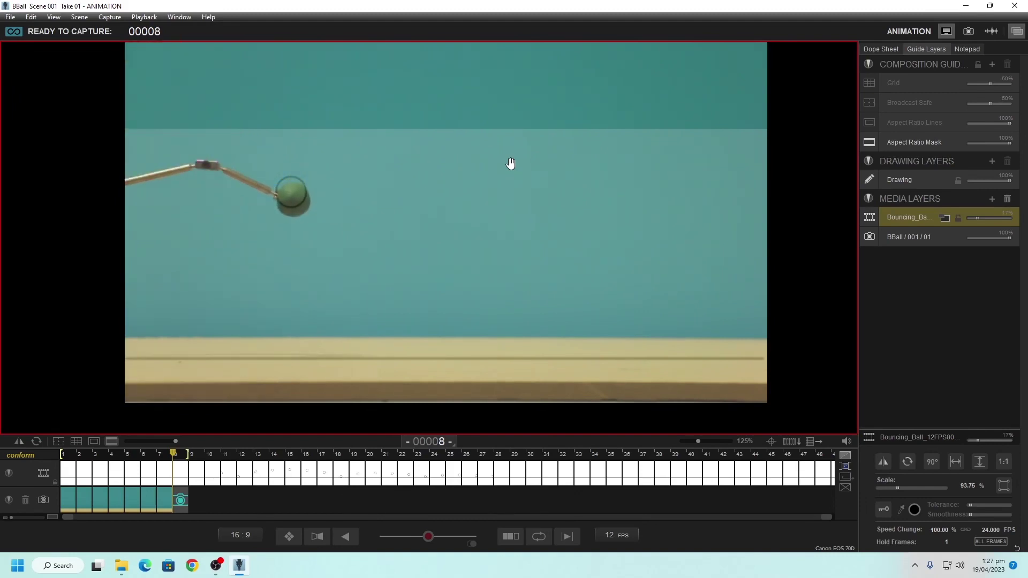
key("Return")
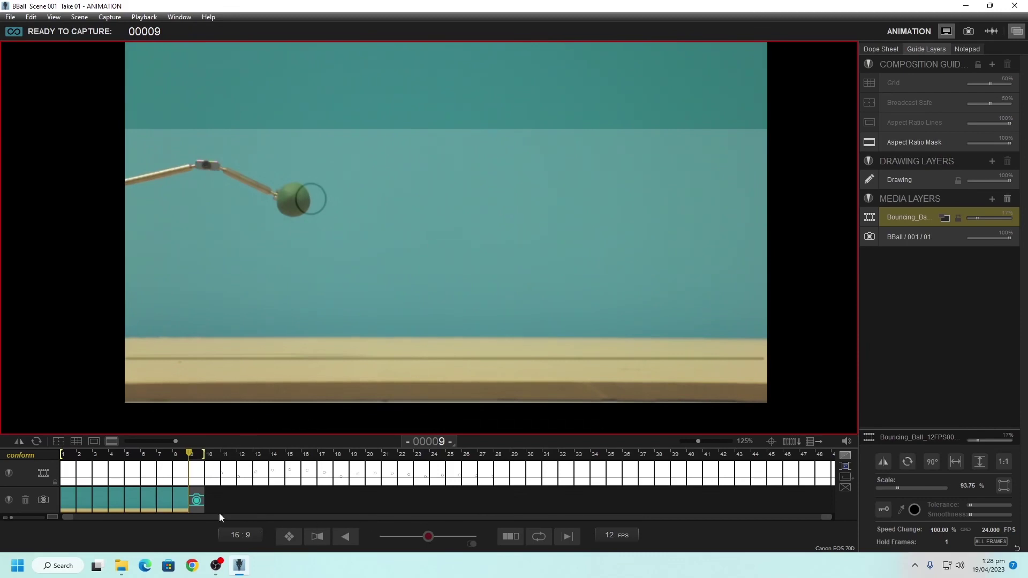
- Compare captured frames 7 and 8, and reshoot frame 8 with the ball aligned to the reference outline
left_click(183, 503)
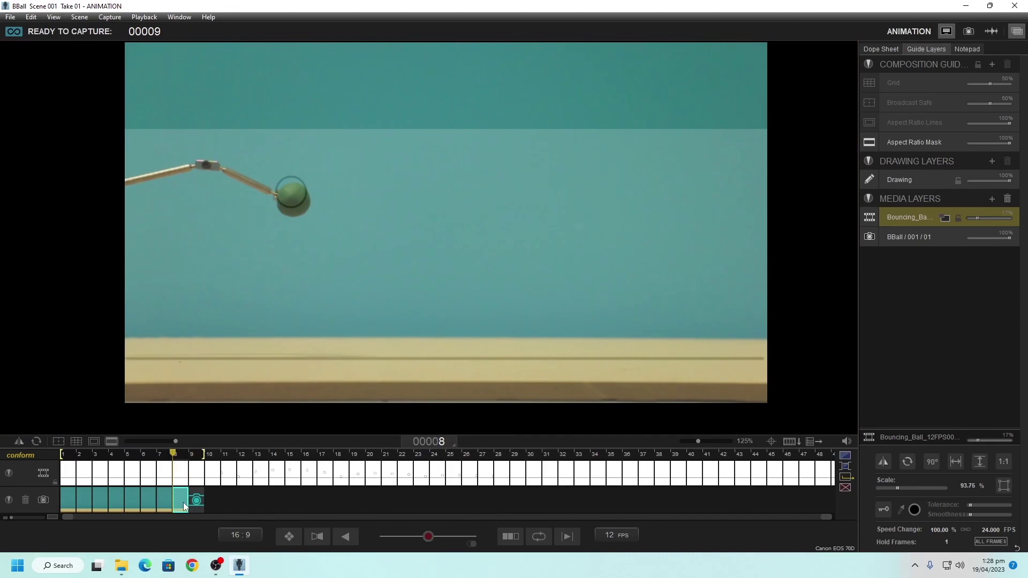
left_click(170, 501)
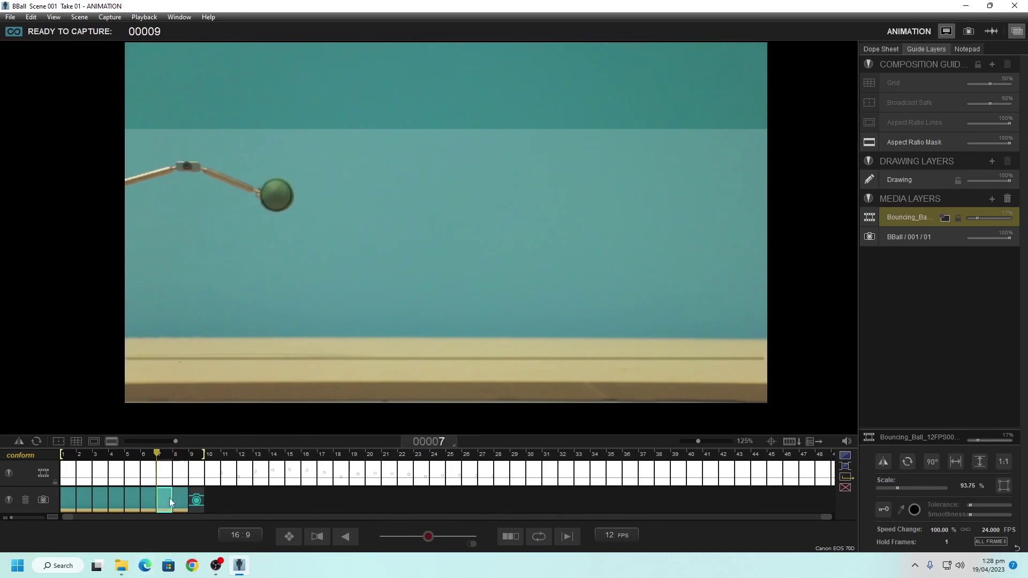
left_click(178, 497)
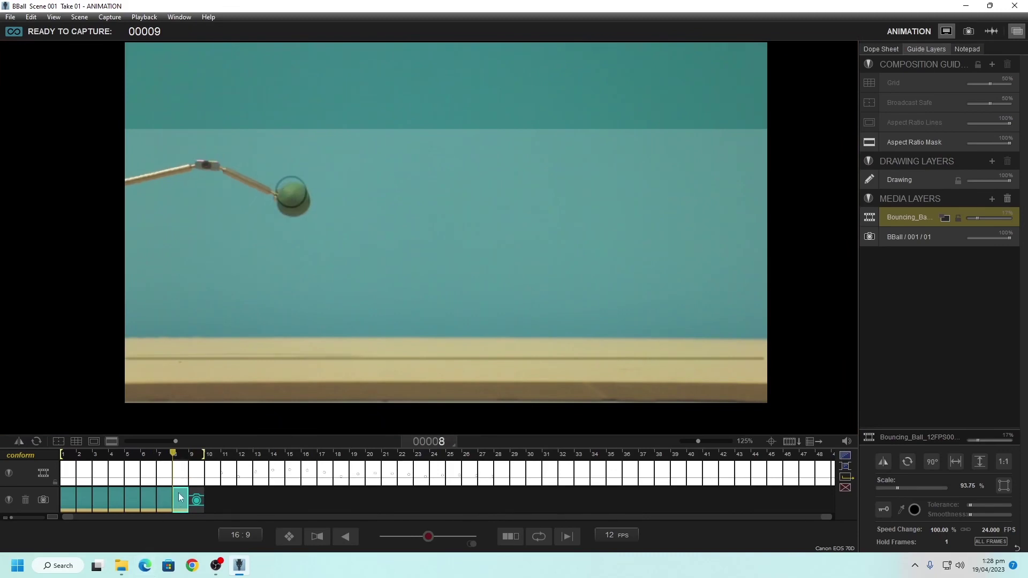
right_click(180, 498)
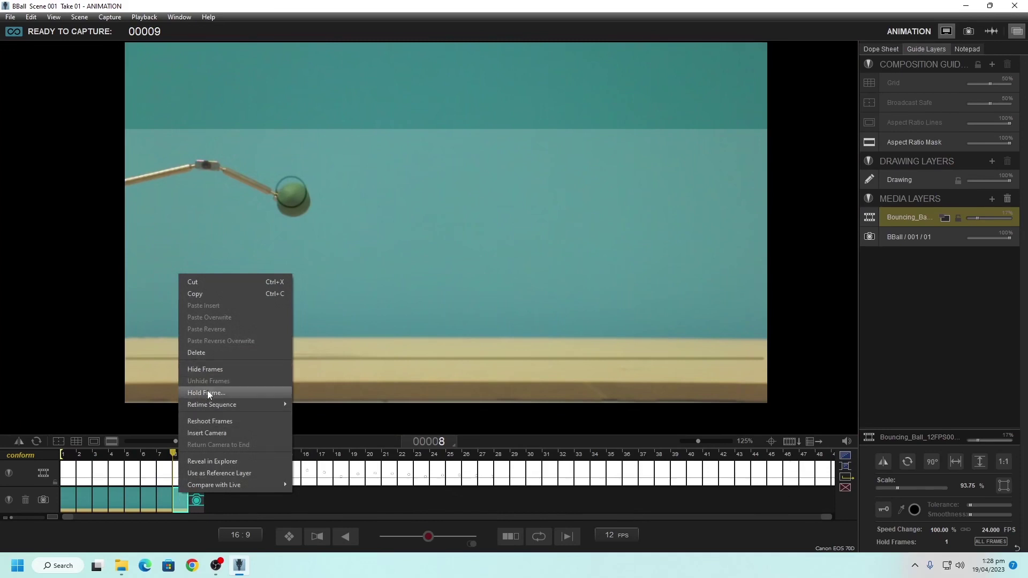
left_click(194, 421)
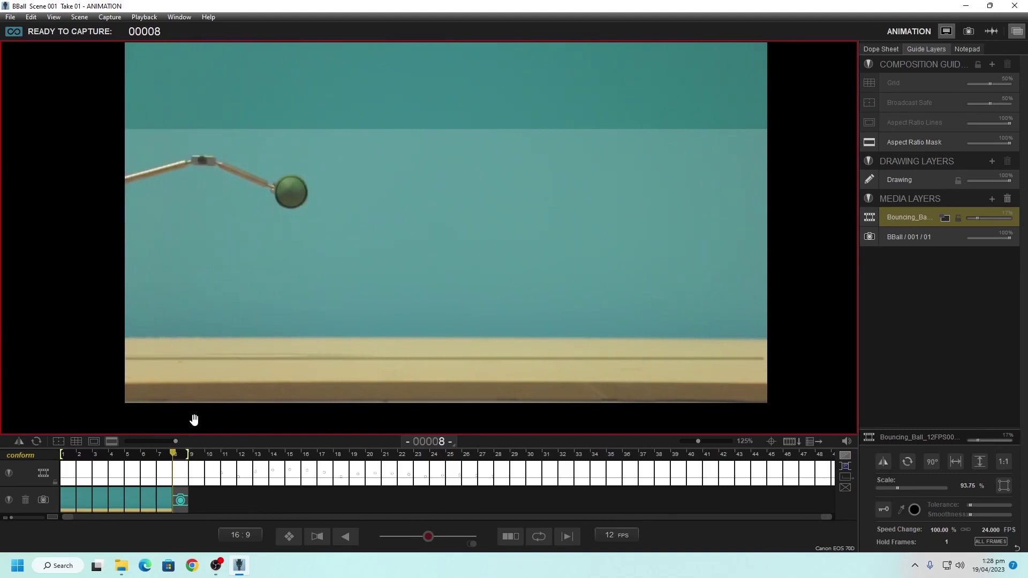
key("Return")
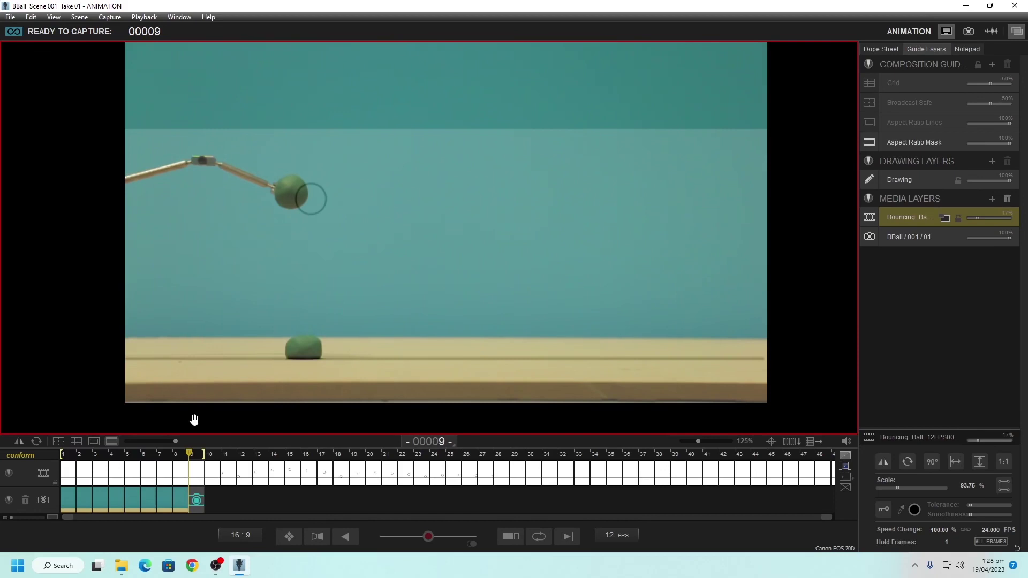
- Hold frame 8 for 6 frames, review the held frames in the timeline, and delete the hold
right_click(182, 500)
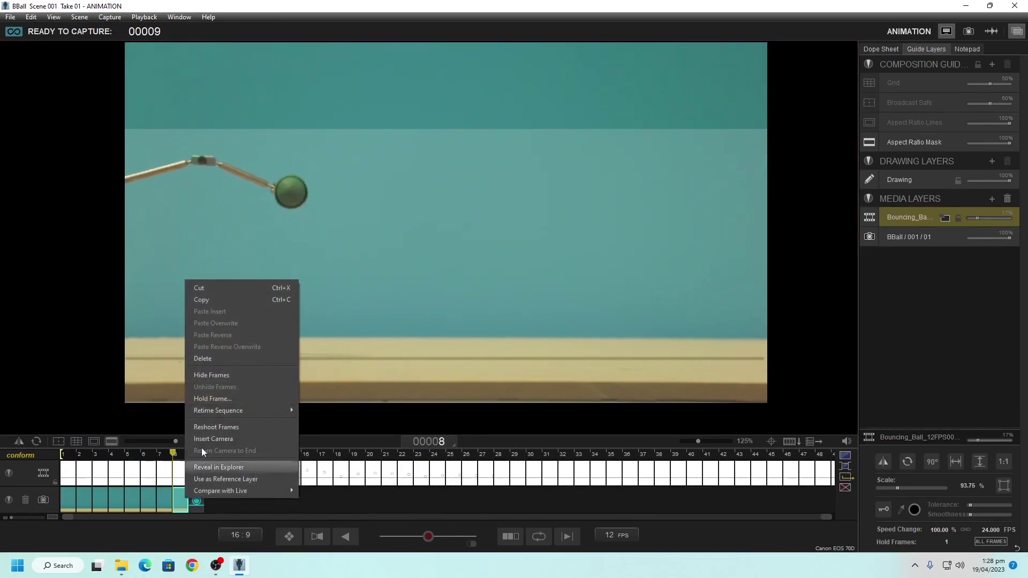
left_click(234, 400)
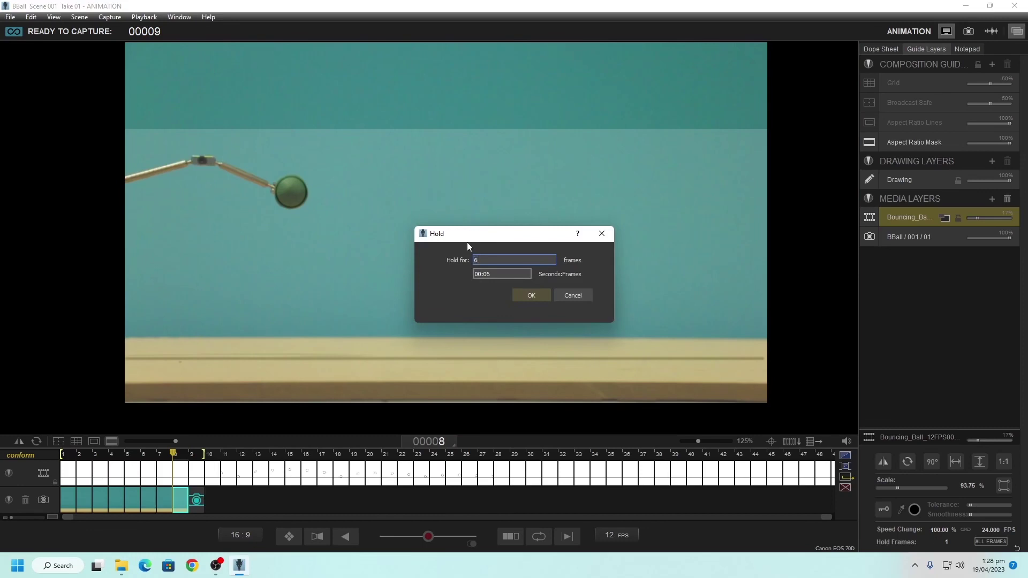
key("Return")
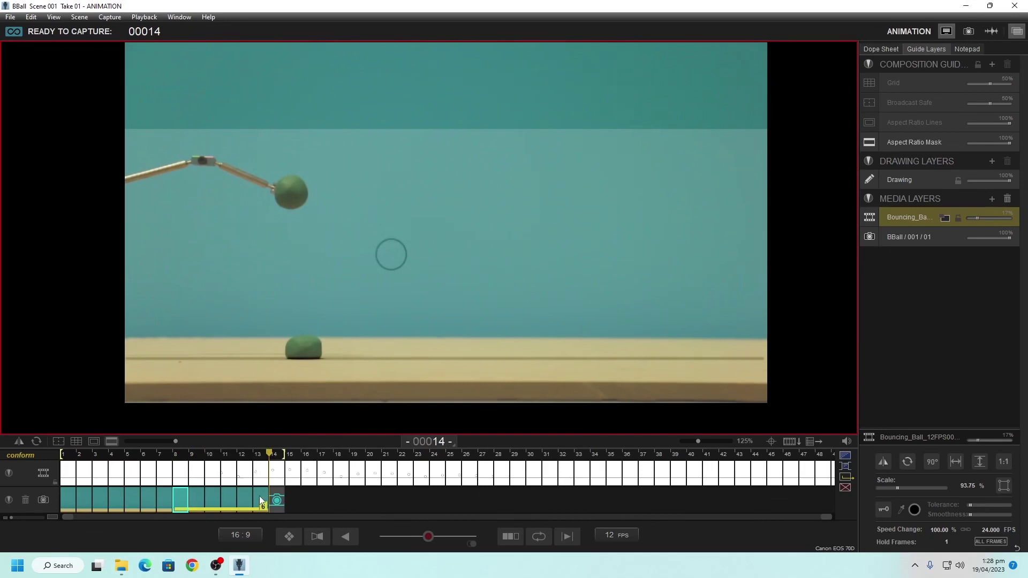
mouse_move(246, 498)
left_mouse_down()
mouse_move(213, 497)
mouse_move(248, 497)
left_mouse_up()
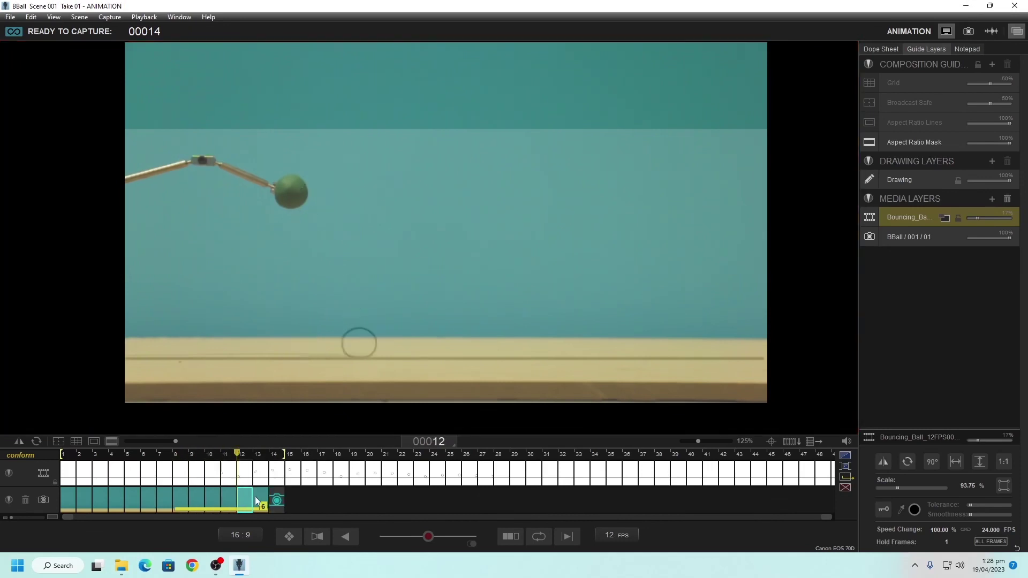
left_click(180, 508)
key("Delete")
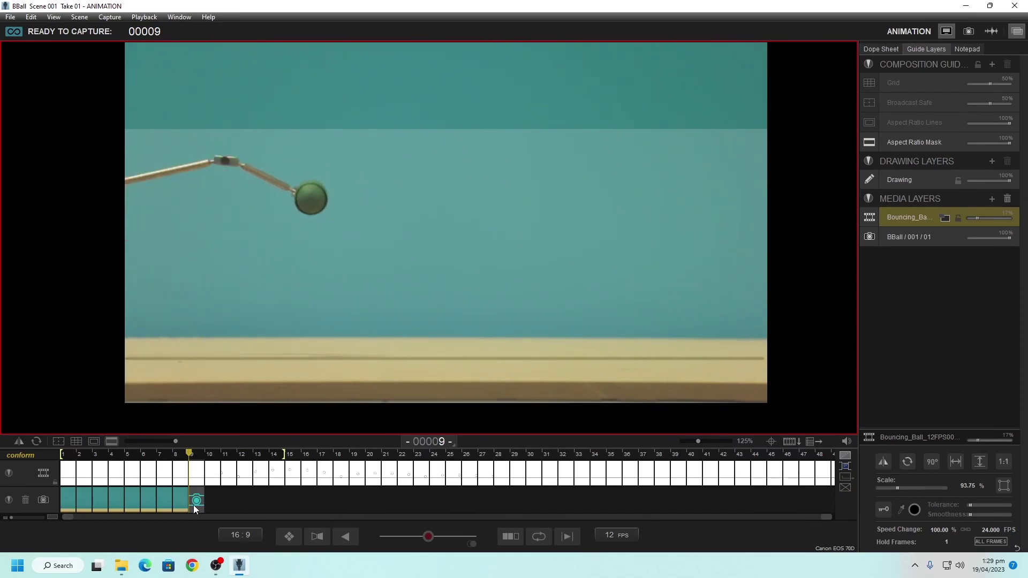
- Capture frames 9 to 12 with the ball matched to each reference outline
key("space")
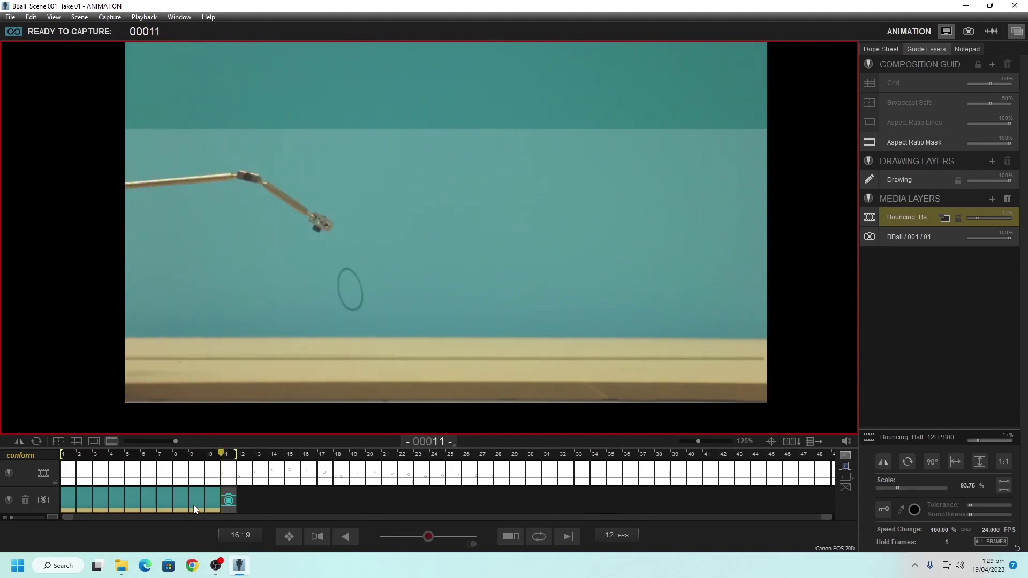
key("Return")
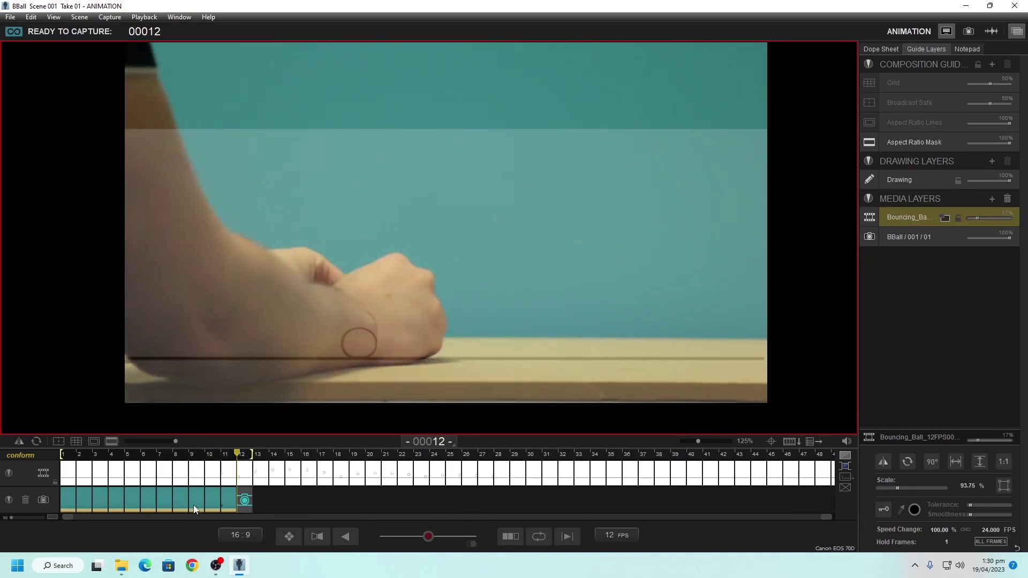
key("Return")
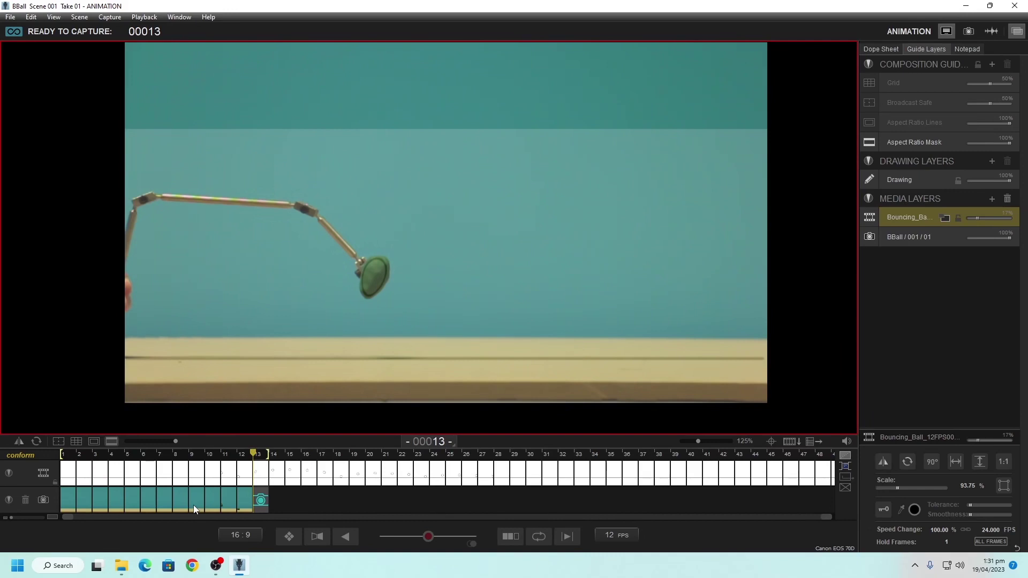
- Magnify the Cinematography live view on the frame 13 ball to check its focus, and return to Animation
mouse_move(659, 278)
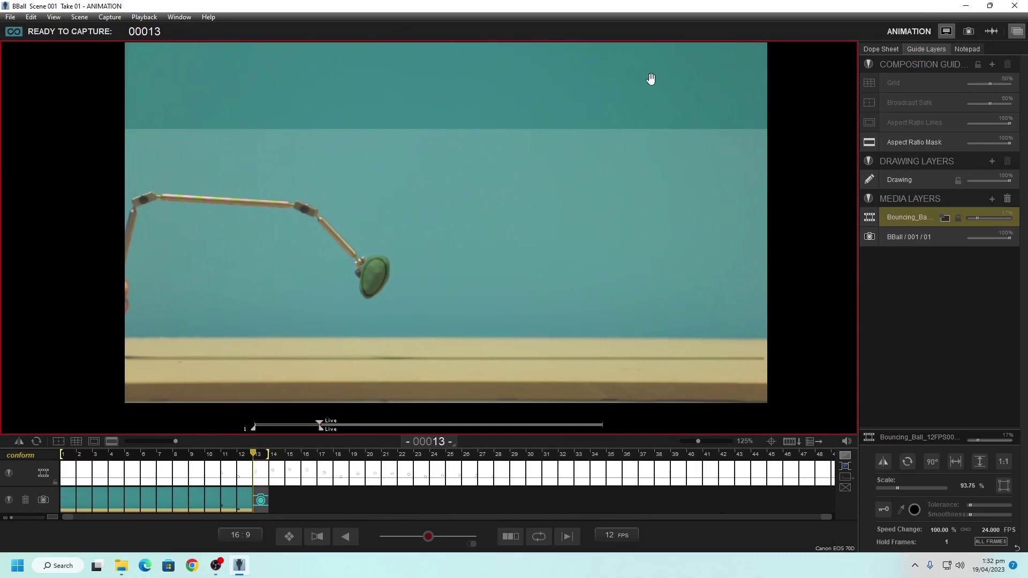
left_click(969, 31)
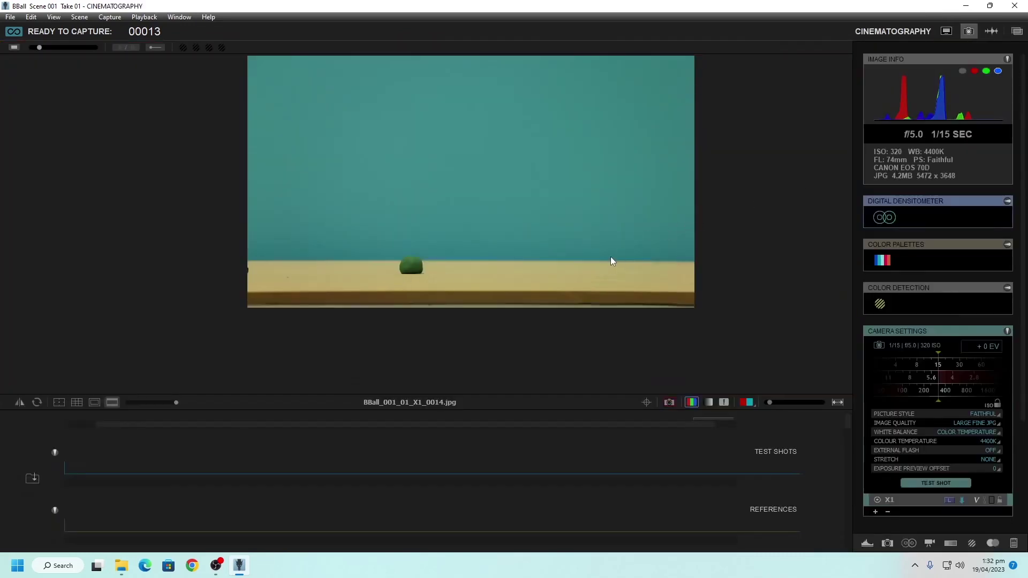
left_click(669, 402)
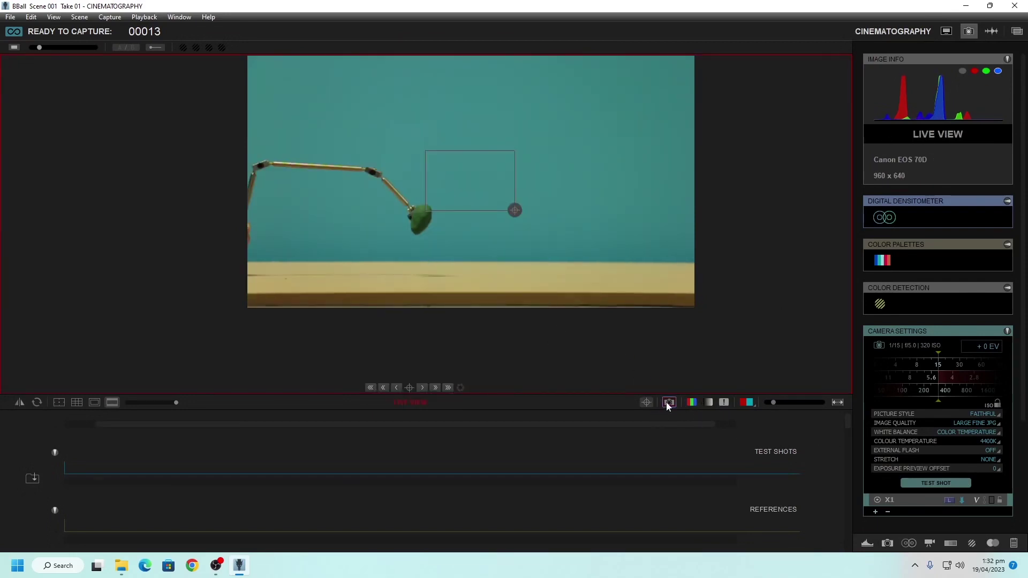
left_click_drag(496, 194, 463, 233)
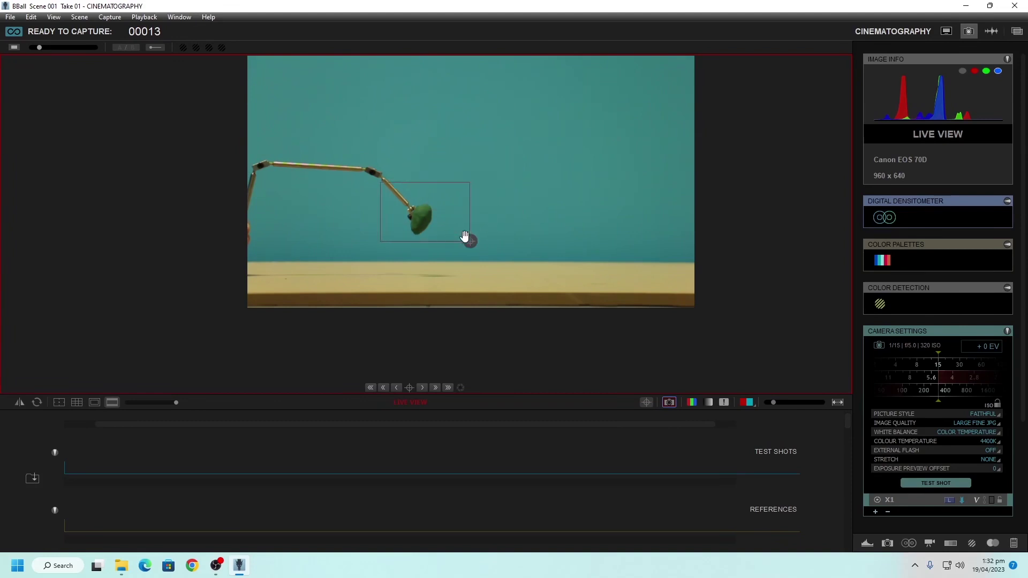
left_click(409, 387)
left_click(946, 31)
- Capture frames 13 to 15, and magnify the Cinematography live view to check the focus of the frame 16 ball
key("Return")
key("Return")
key("Return")
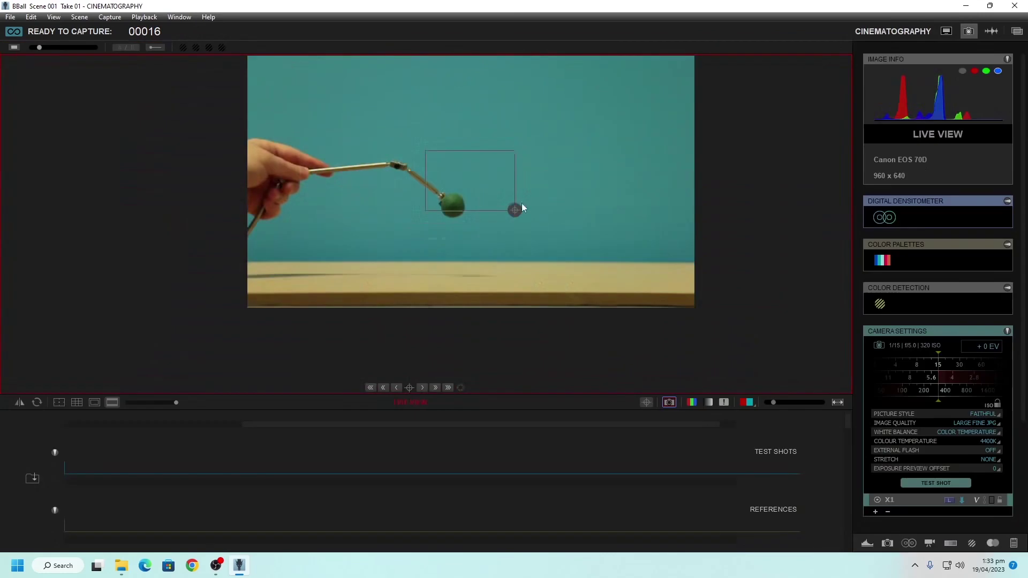
left_click(407, 388)
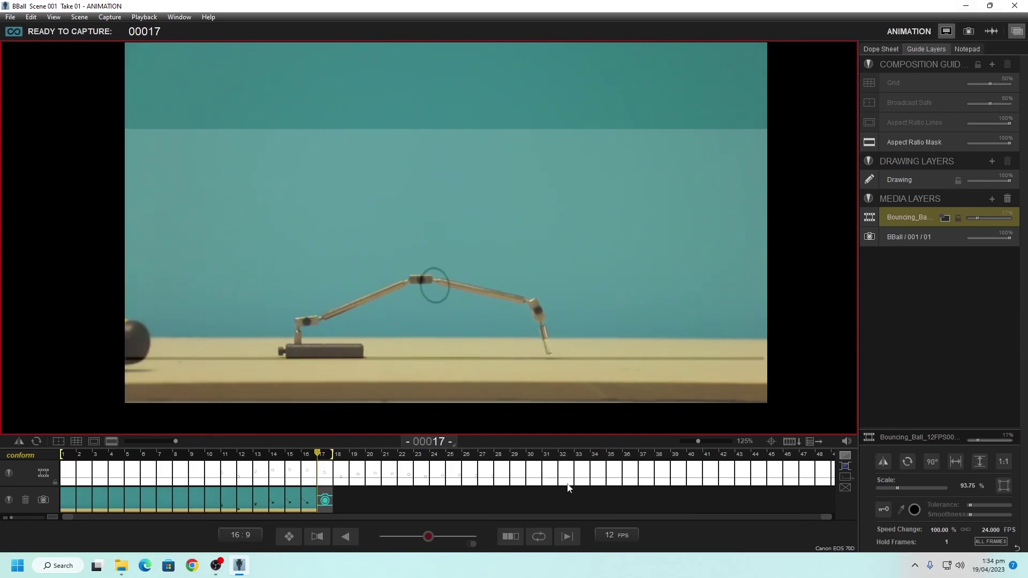
- Move the live capture position from frame 17 to frame 33 in the timeline
left_click(580, 499)
key("0")
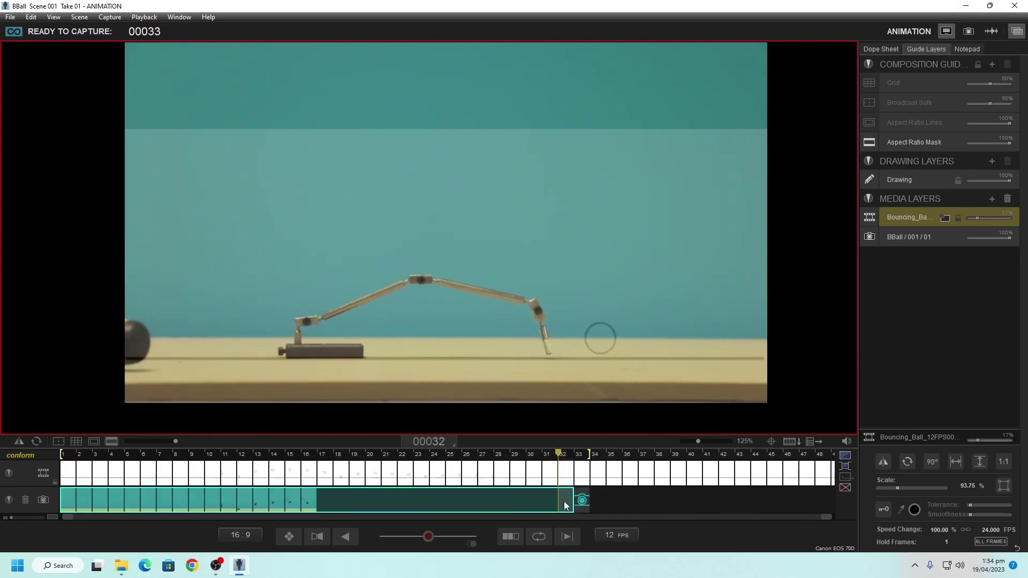
left_click_drag(610, 499, 661, 497)
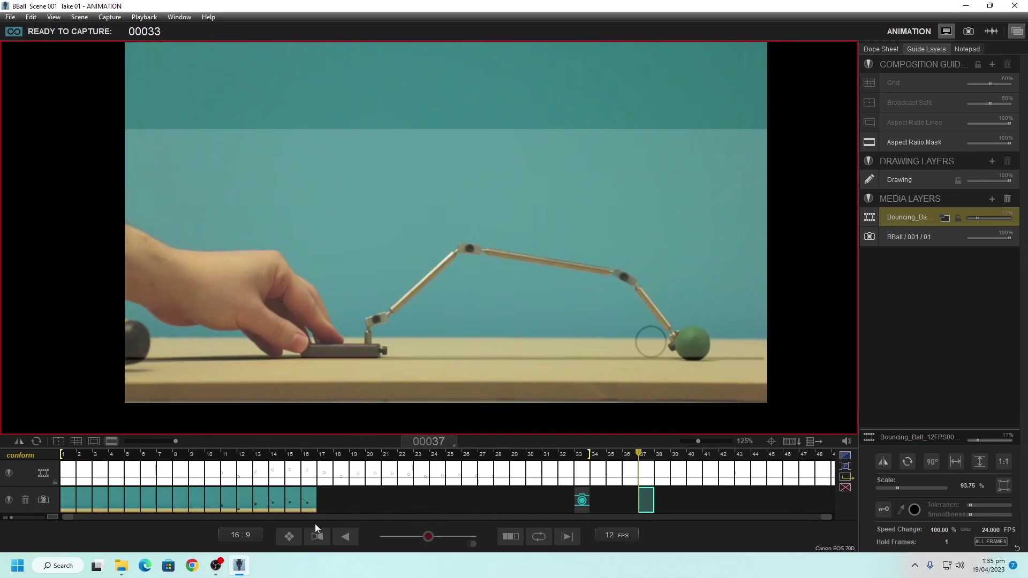
left_click(323, 501)
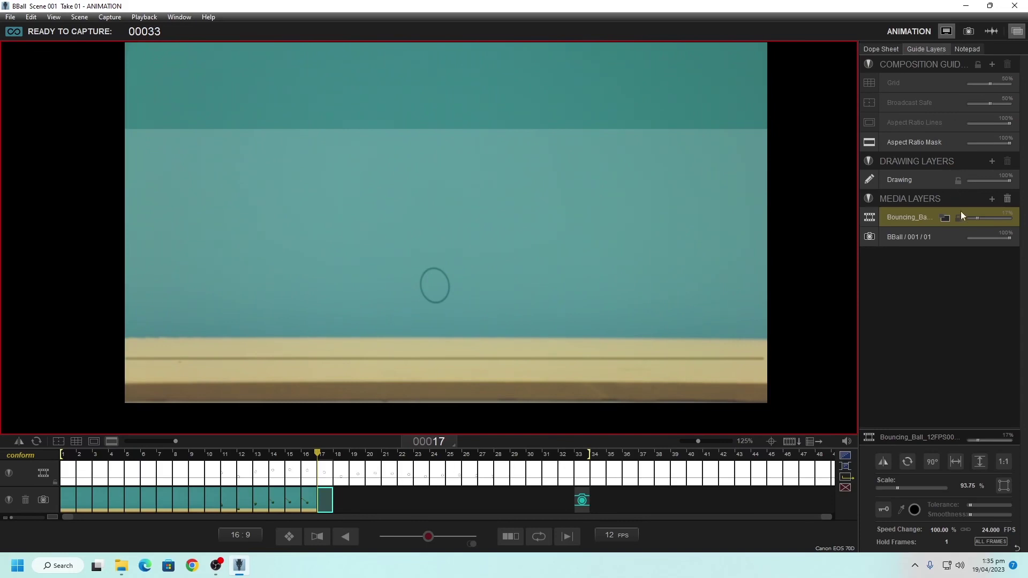
- Fade the bouncing-ball reference to 0% opacity, capture the empty background at frame 33, and move that shot to frame 60
left_click_drag(976, 218, 962, 218)
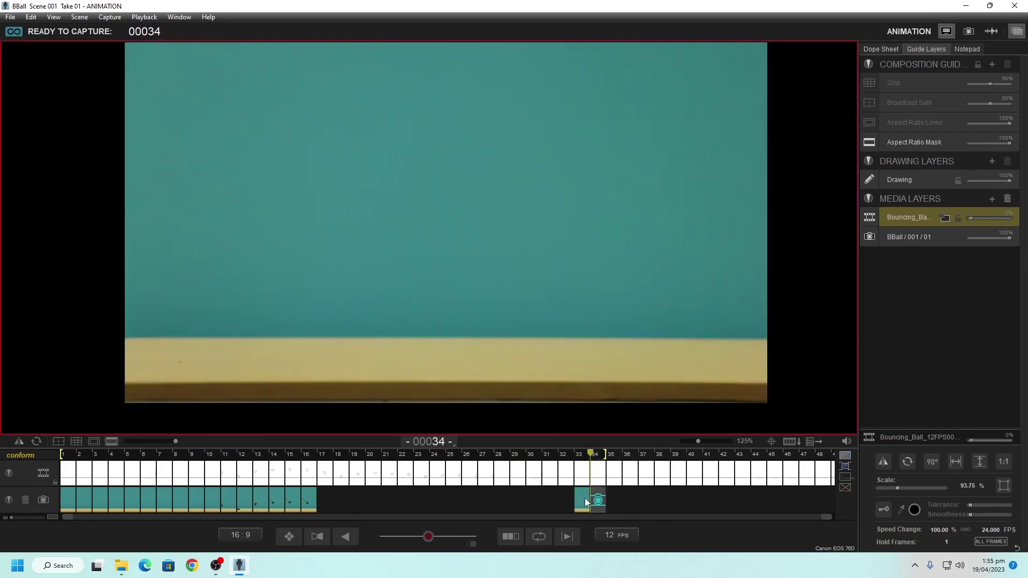
left_click_drag(580, 498, 826, 505)
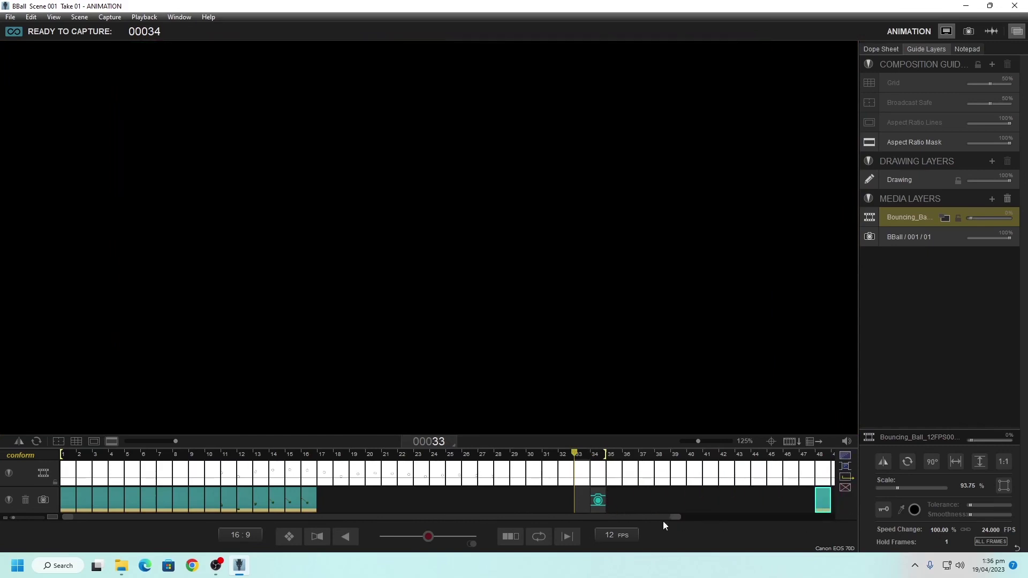
left_click_drag(659, 518, 824, 514)
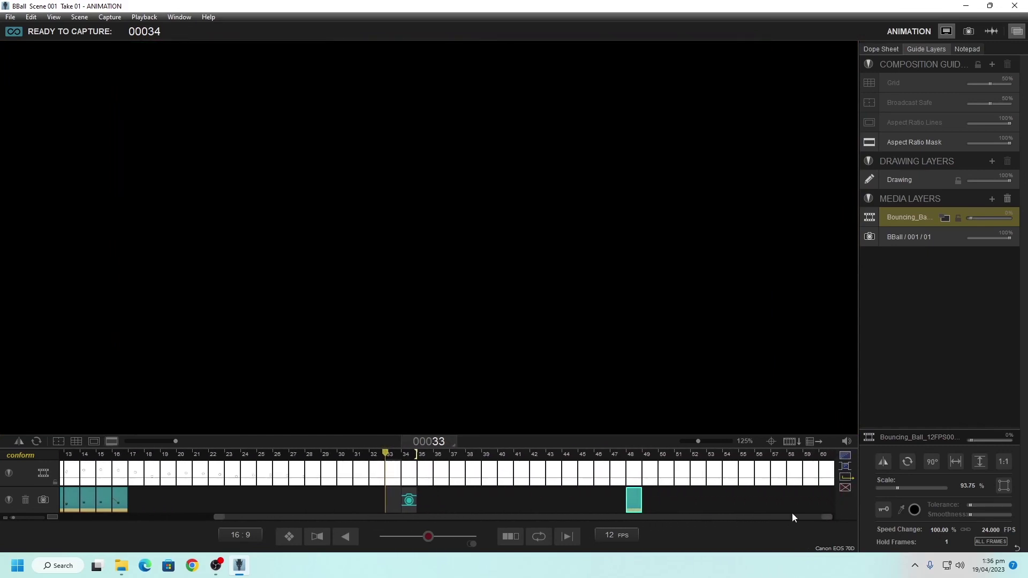
left_click(639, 505)
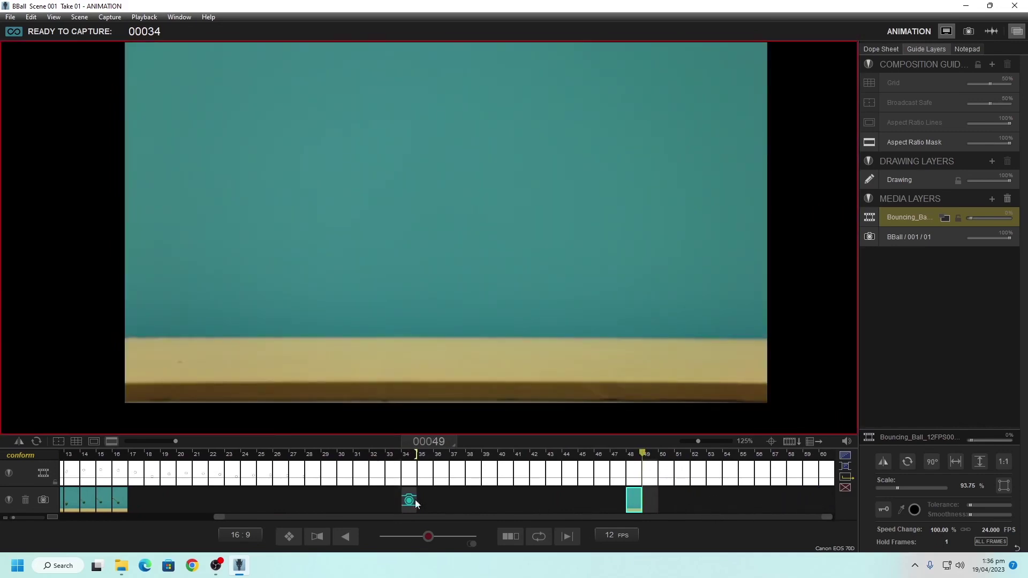
left_click_drag(627, 513, 690, 502)
left_click_drag(795, 503, 830, 493)
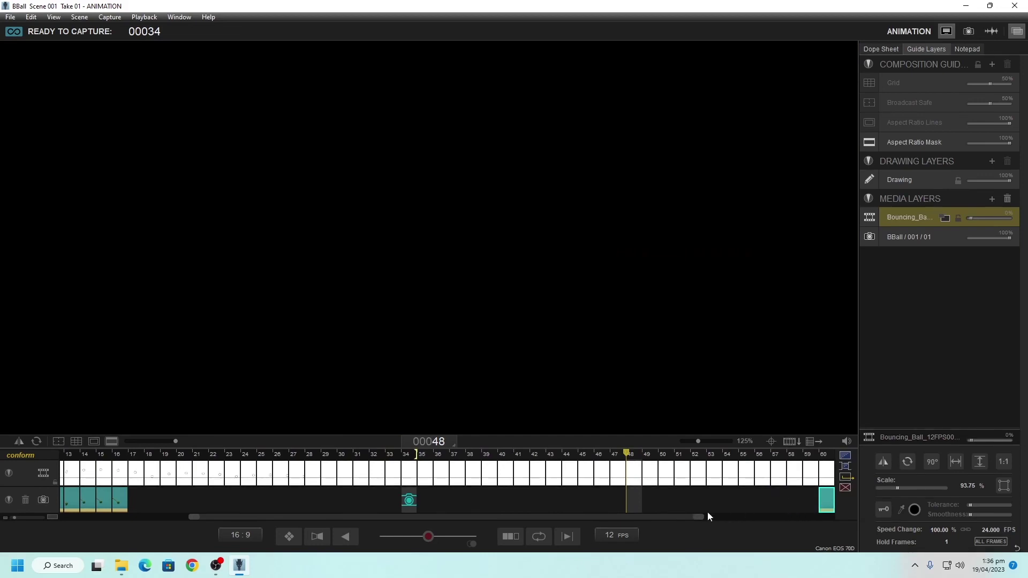
- Move the live capture position from frame 34 back to frame 17 and raise the bouncing-ball reference opacity to 24%
left_click(141, 501)
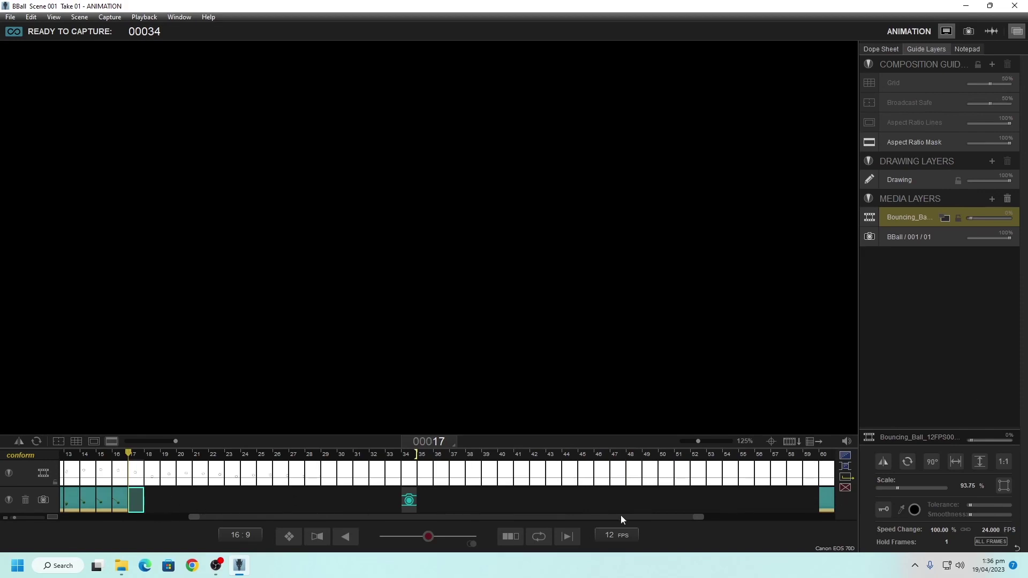
left_click_drag(516, 521, 429, 525)
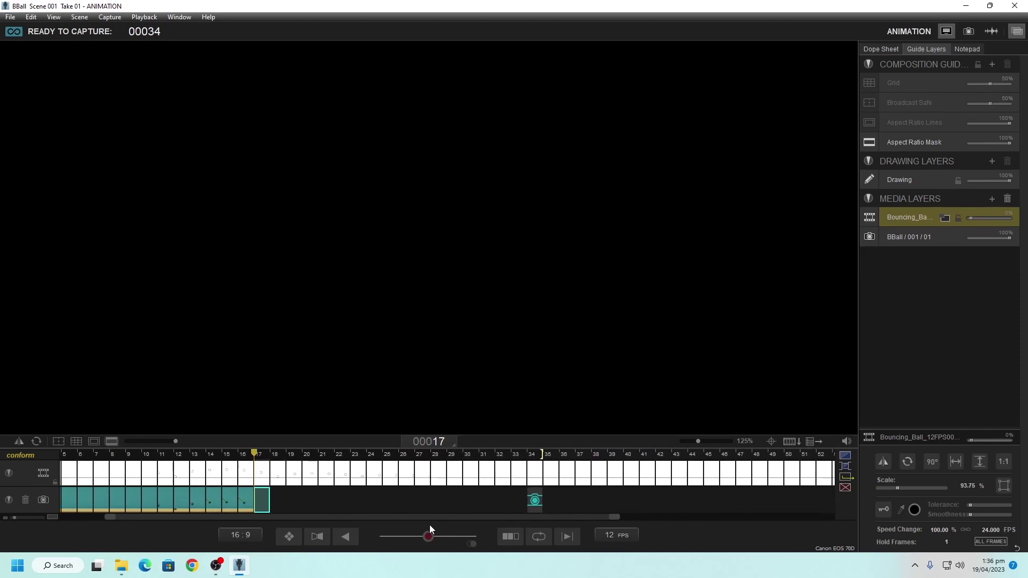
left_click(240, 490)
left_click(264, 498)
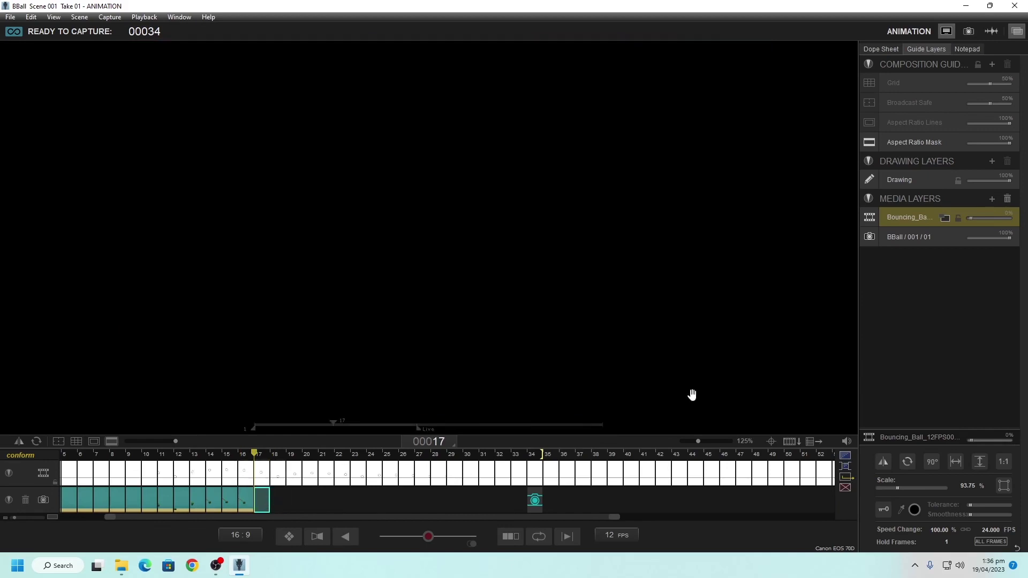
key("3")
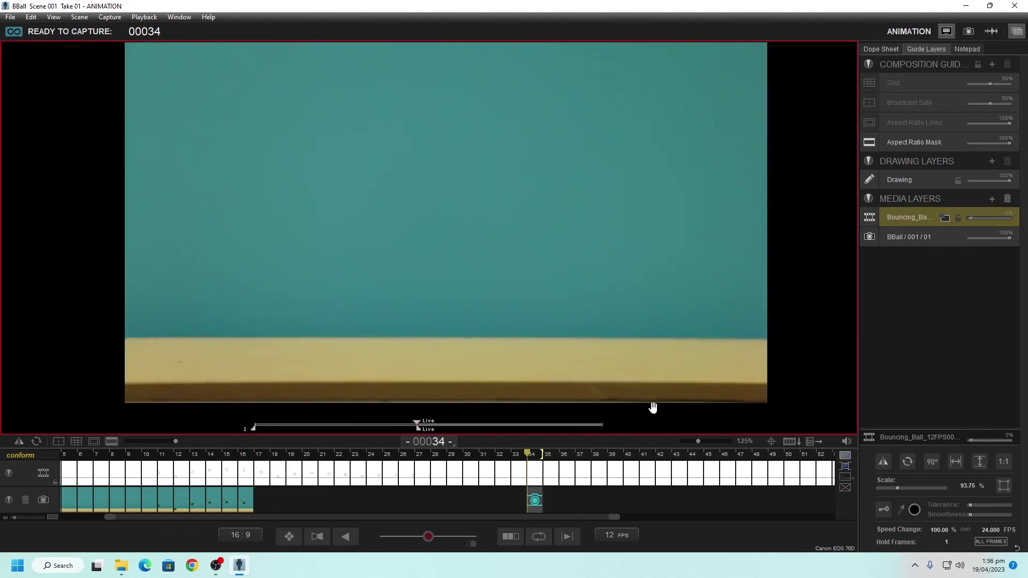
left_click(263, 500)
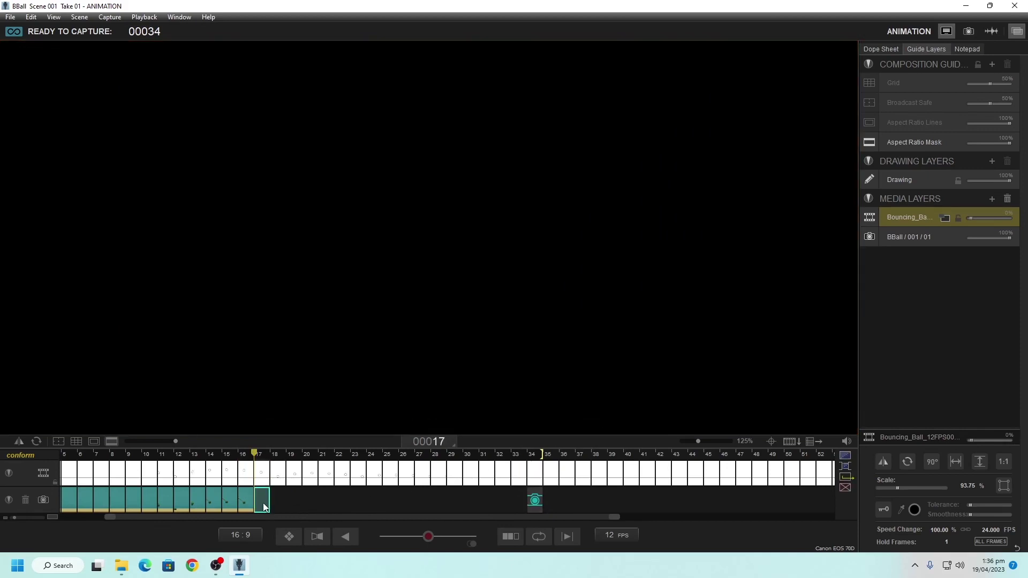
key("3")
left_click_drag(537, 501, 547, 502)
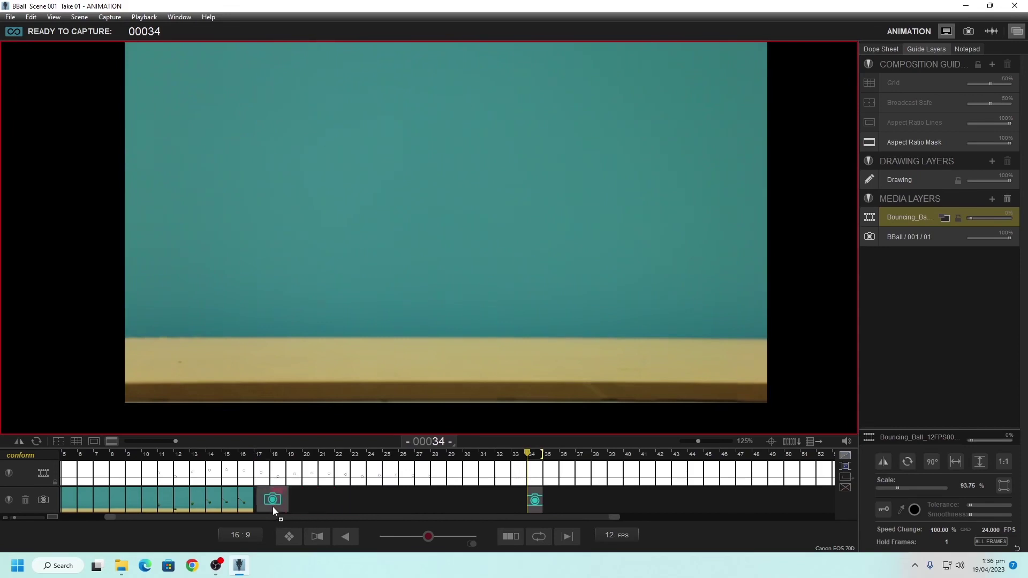
left_click_drag(258, 507, 258, 507)
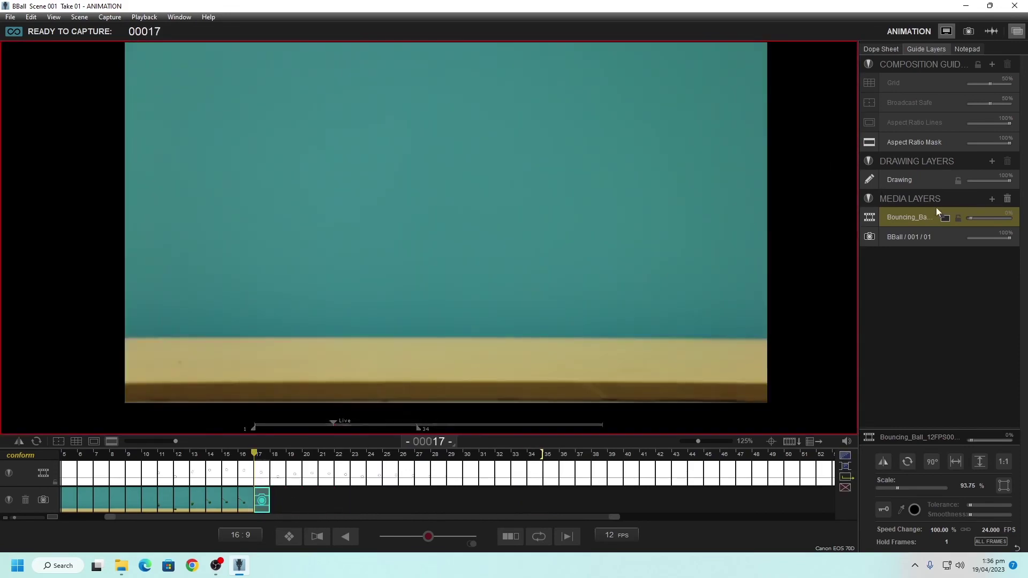
left_click_drag(970, 219, 978, 218)
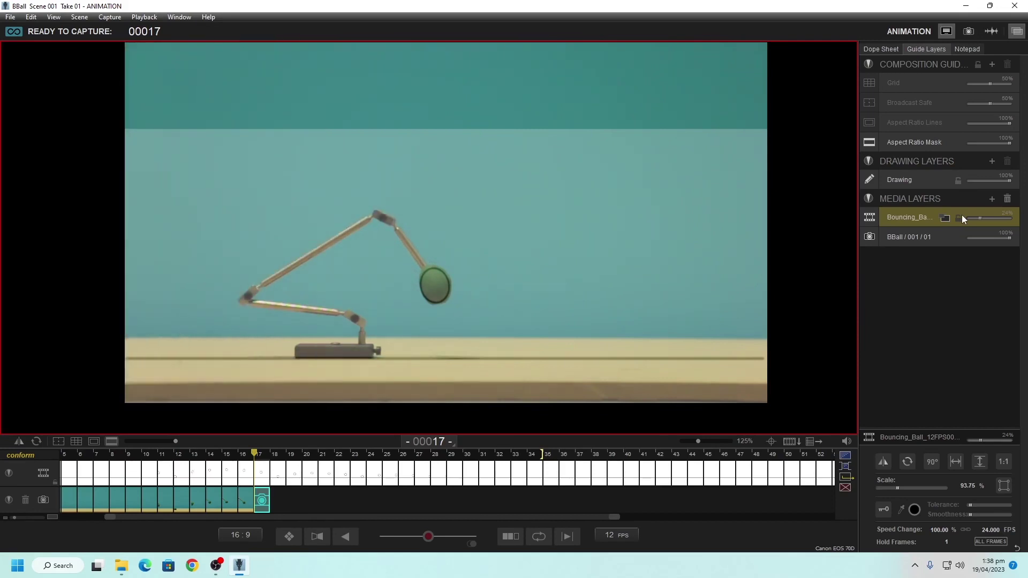
- Magnify the Cinematography live view to check the ball's focus, and capture frame 17 in Animation
left_click(968, 32)
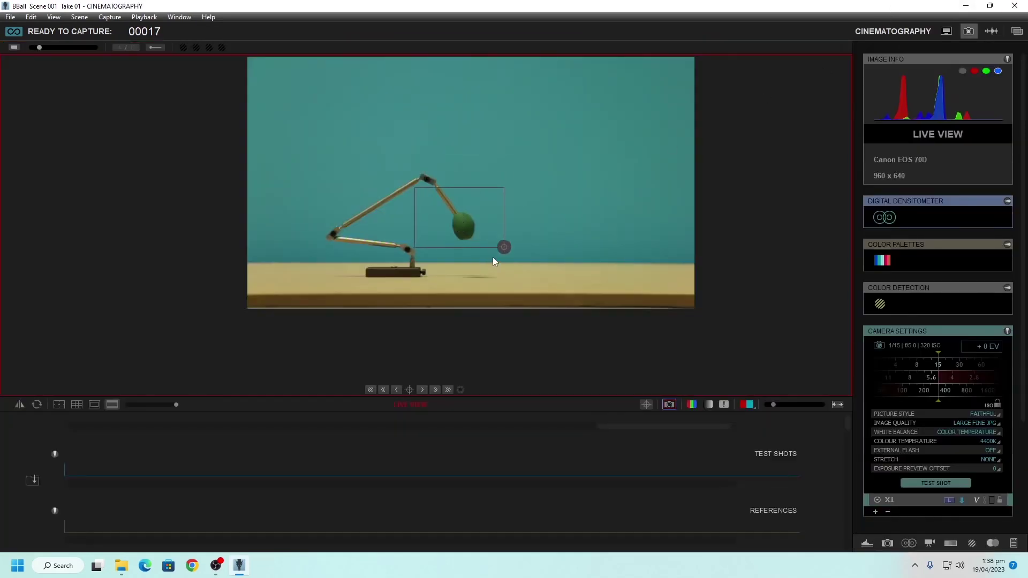
left_click_drag(503, 245, 495, 242)
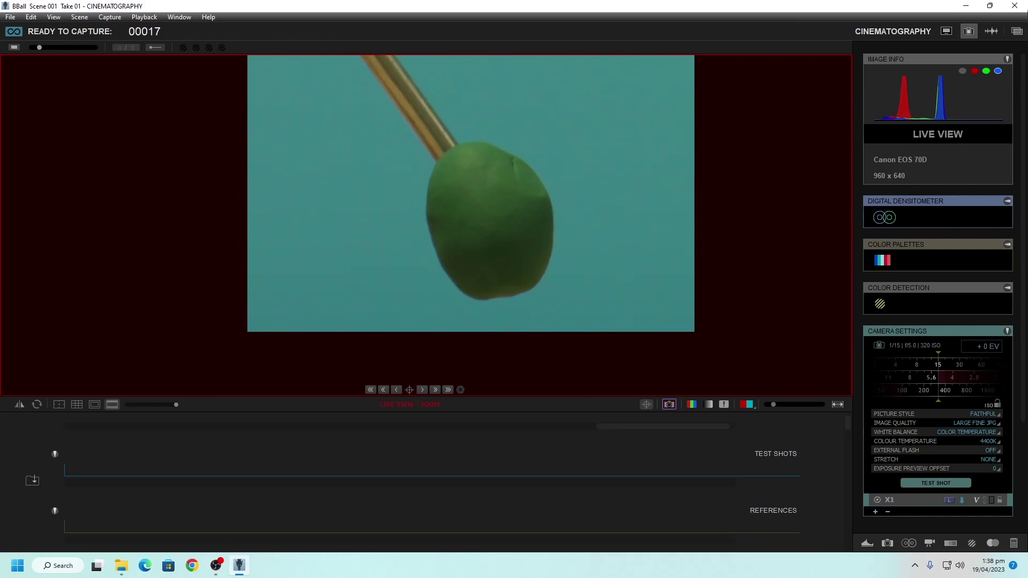
left_click(944, 31)
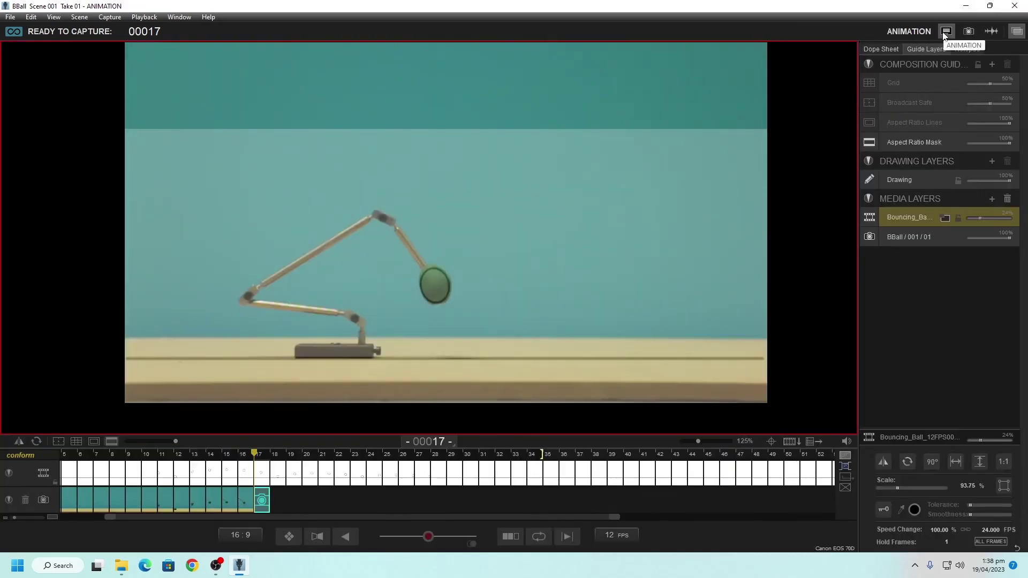
key("Return")
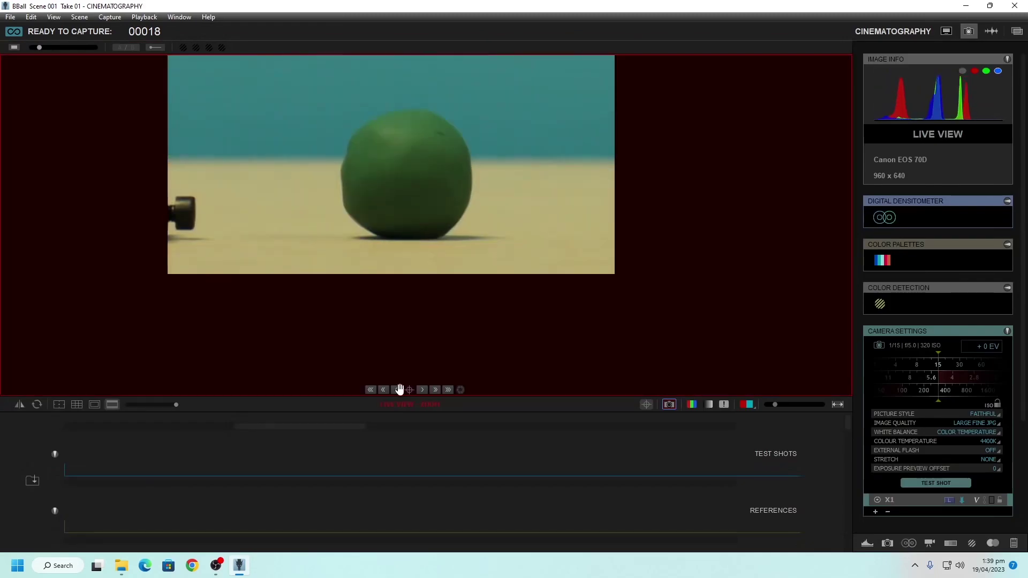
- Return to Animation and capture frames 18 to 23 with the ball matched to each reference outline
left_click(947, 31)
key("Return")
key("Return")
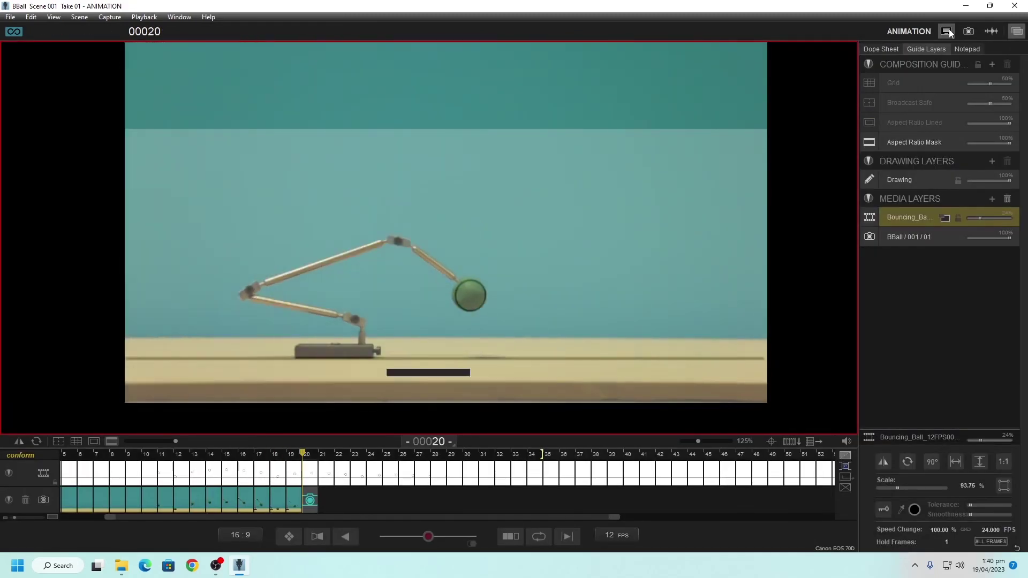
key("Return")
key("Return")
key("Return")
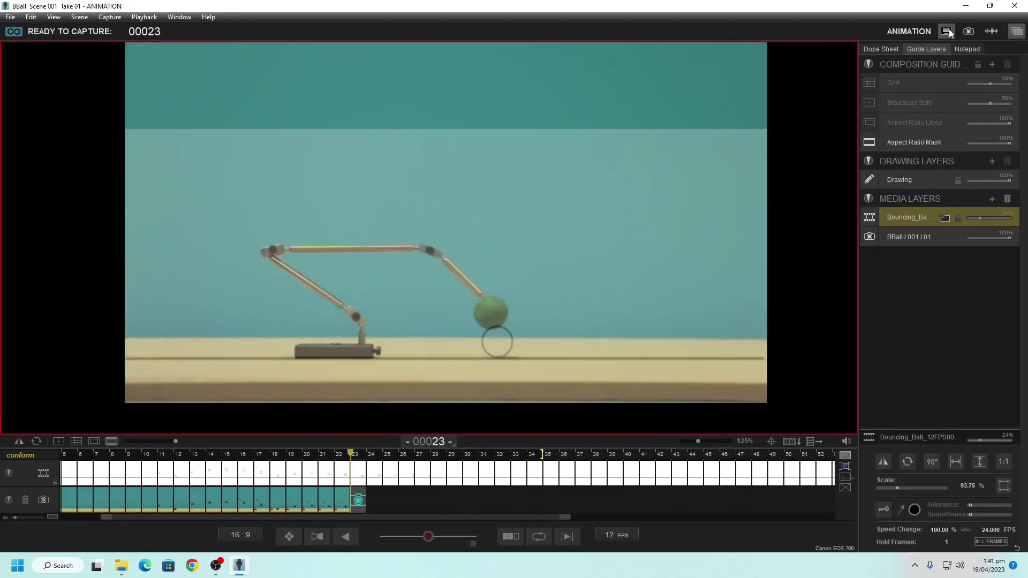
key("Return")
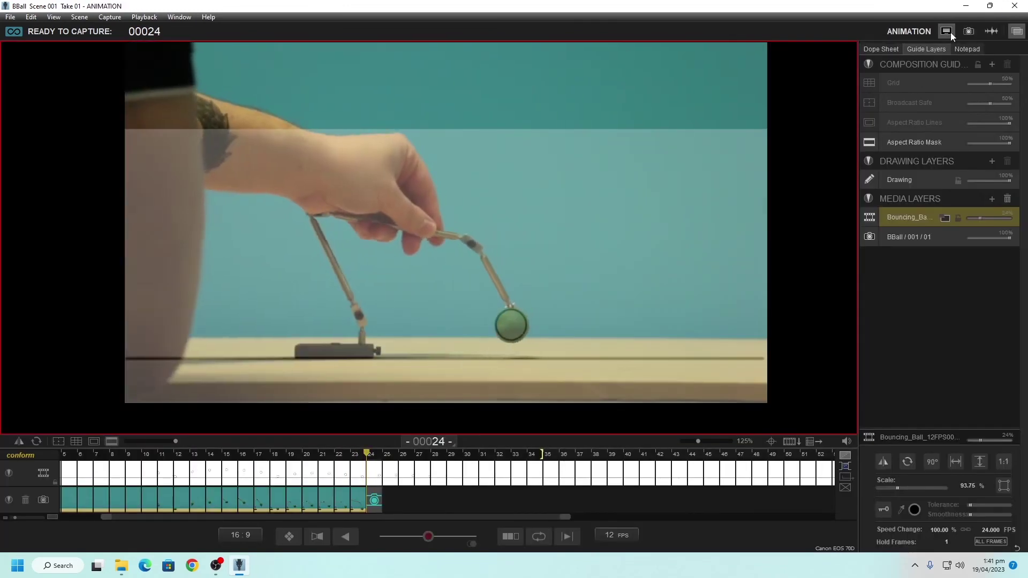
- Capture frames 24 to 32 with the rig-mounted ball aligned to the reference outline
key("Return")
key("Return")
key("Return")
key("Return")
key("Return")
key("Return")
key("Return")
key("Return")
key("Return")
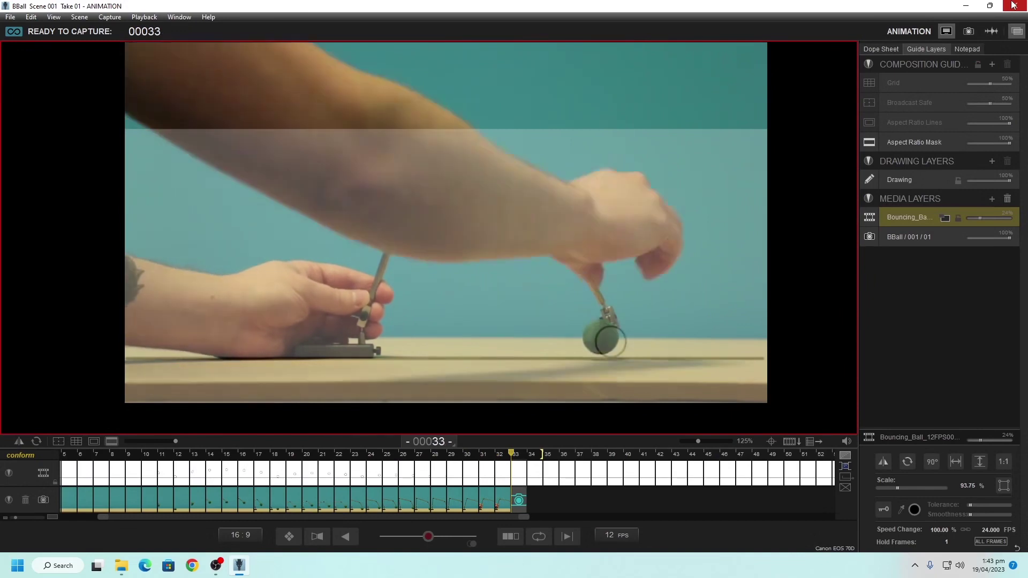
- Capture frames 33 to 36 following the reference outline, and check the ball in the Cinematography live view
key("Return")
key("Return")
key("Return")
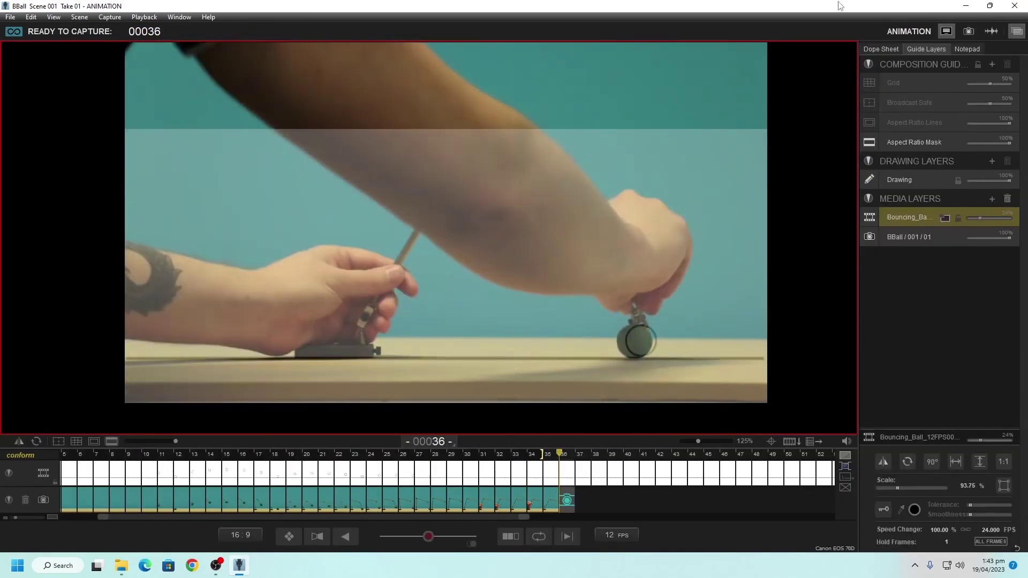
key("Return")
left_click(968, 31)
left_click(946, 31)
- Capture frames 37 to 43 with the ball rolling along the table to match each reference outline
key("Return")
key("Return")
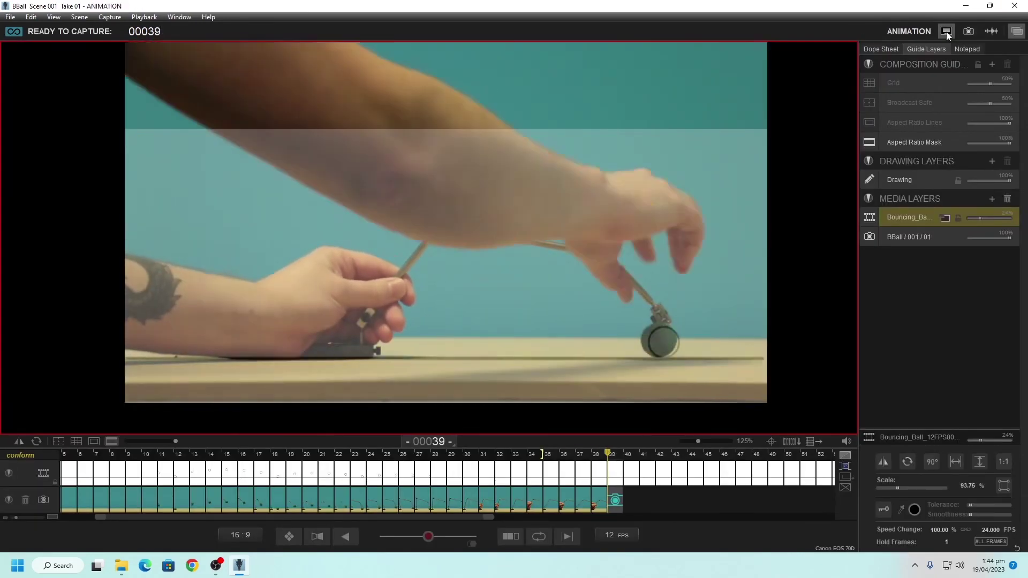
key("Return")
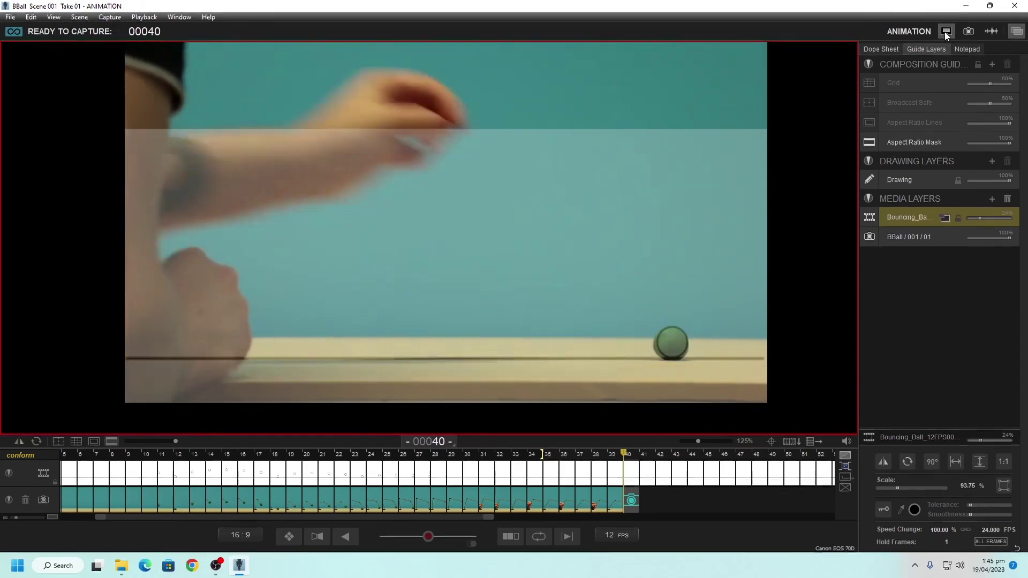
key("Return")
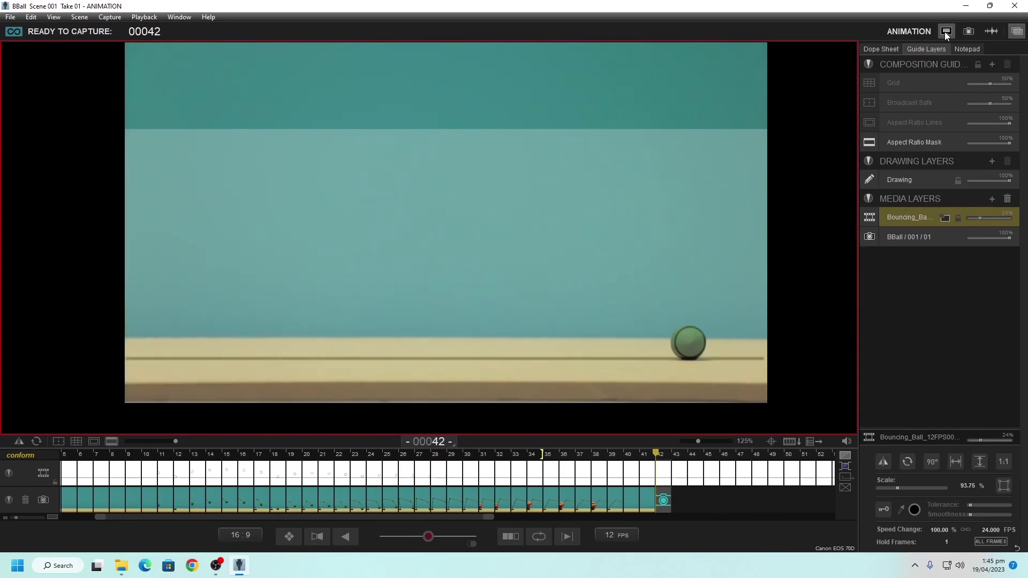
key("Return")
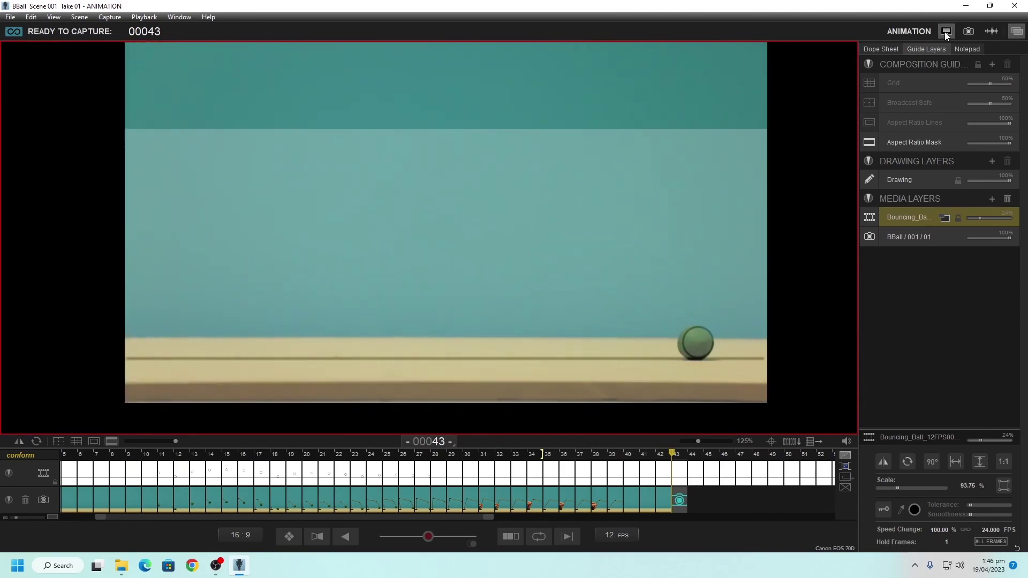
key("Return")
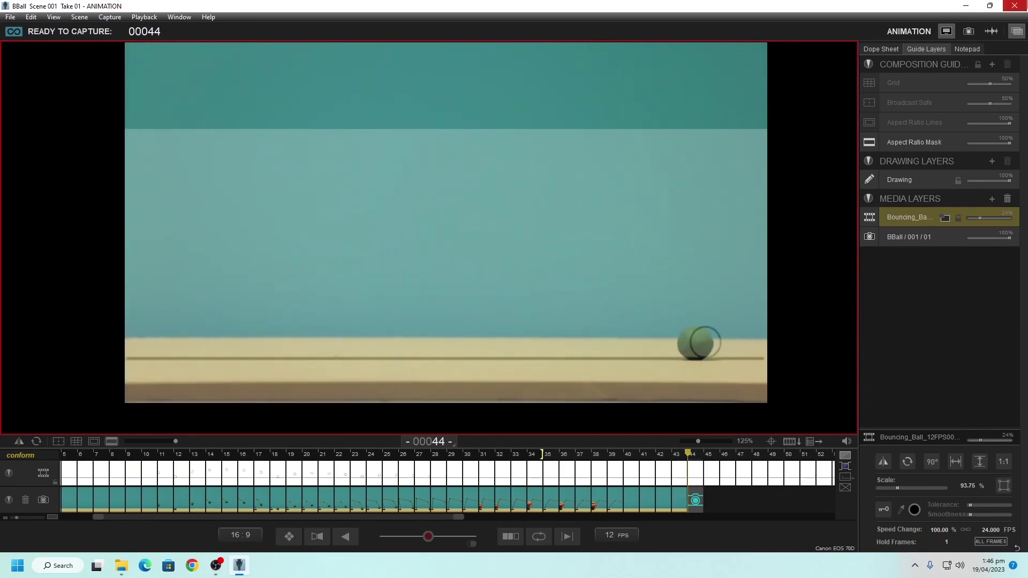
- Magnify the Cinematography live view to check the focus of the frame 44 ball, and capture frames 44 to 52 in Animation
left_click(971, 31)
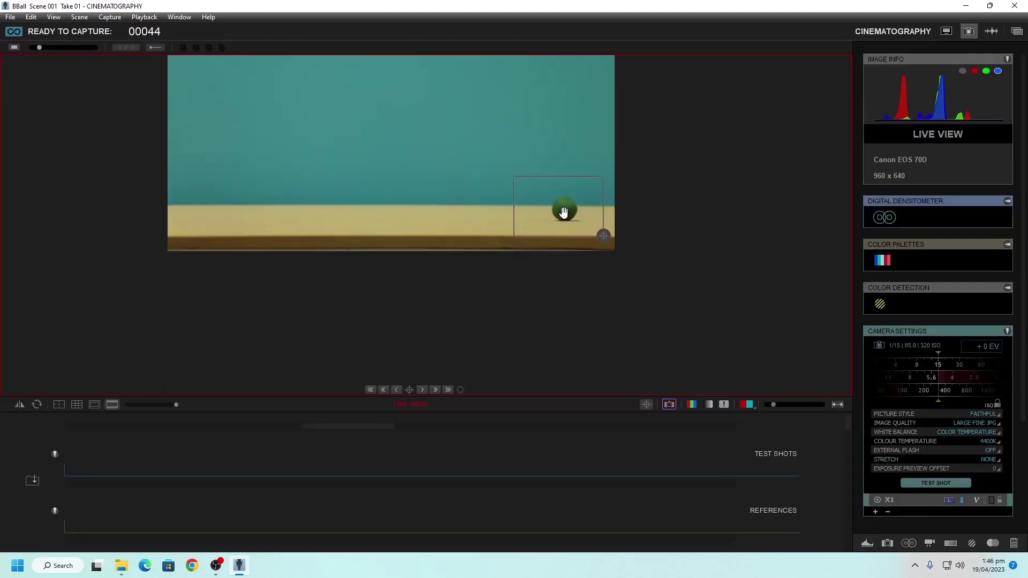
double_click(600, 229)
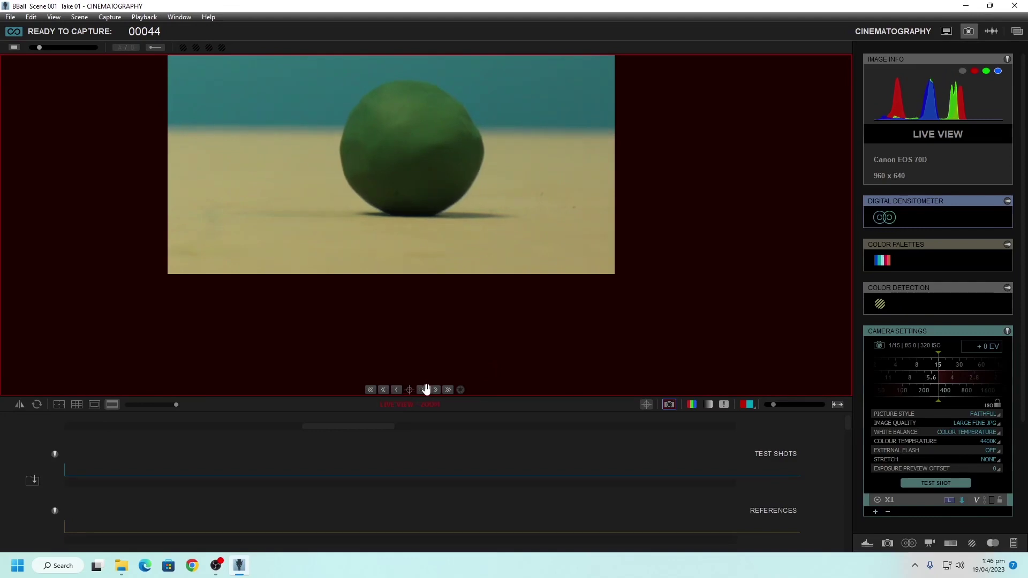
left_click(944, 32)
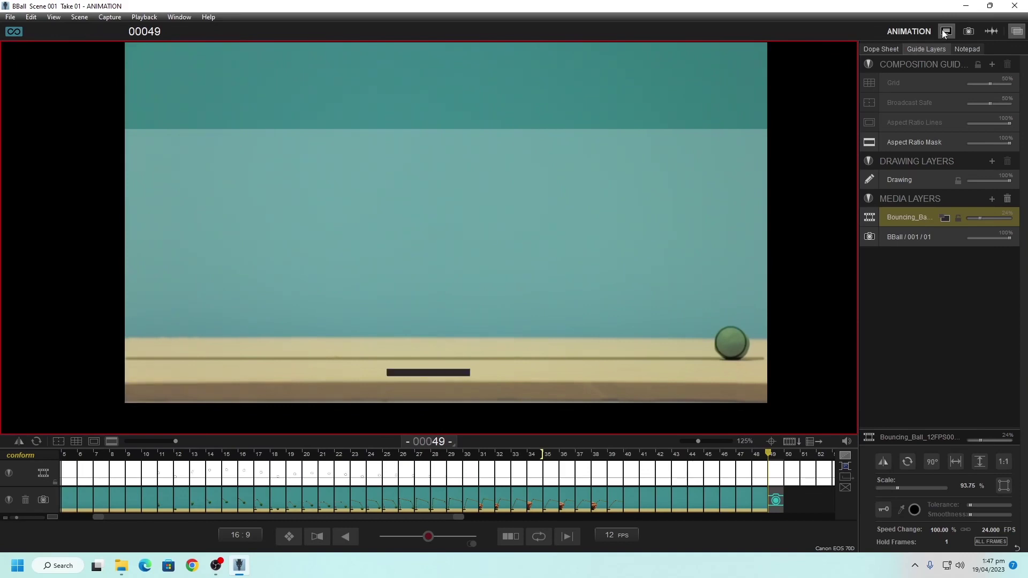
key("Return")
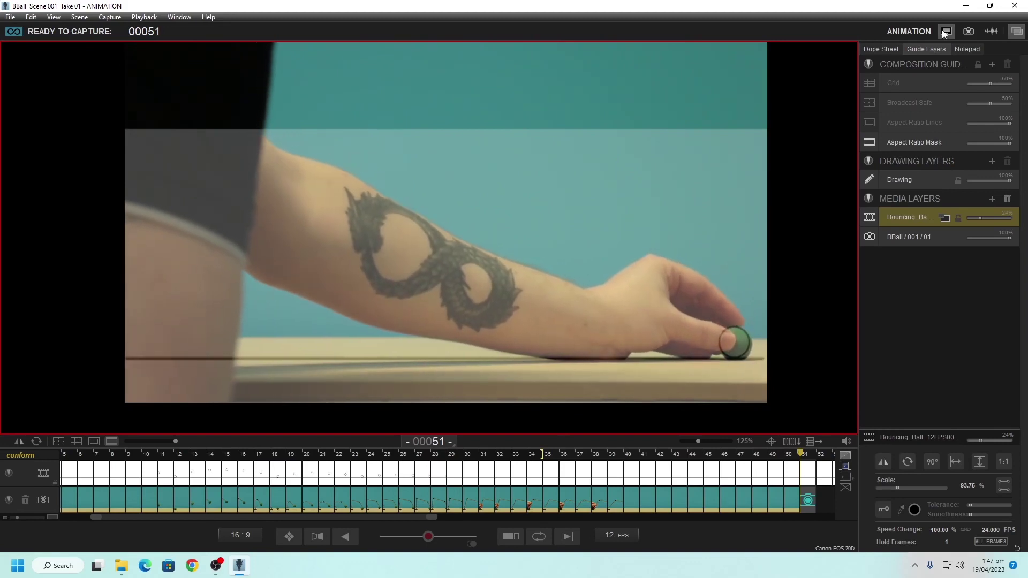
key("Return")
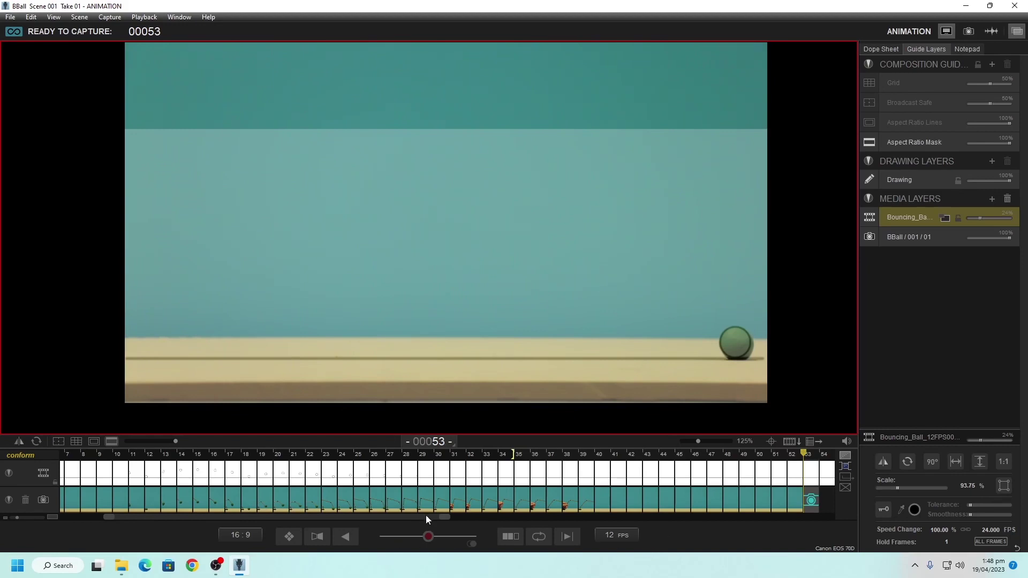
- Try to hold frame 52 for 11 frames to fill out the reference length, and undo the hold
left_click_drag(426, 515, 628, 516)
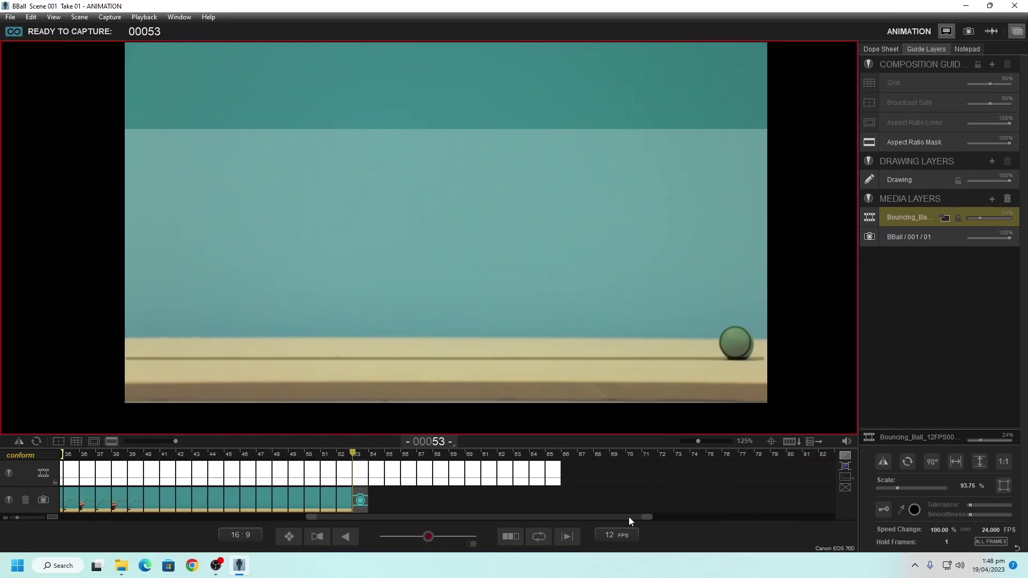
left_click(553, 505)
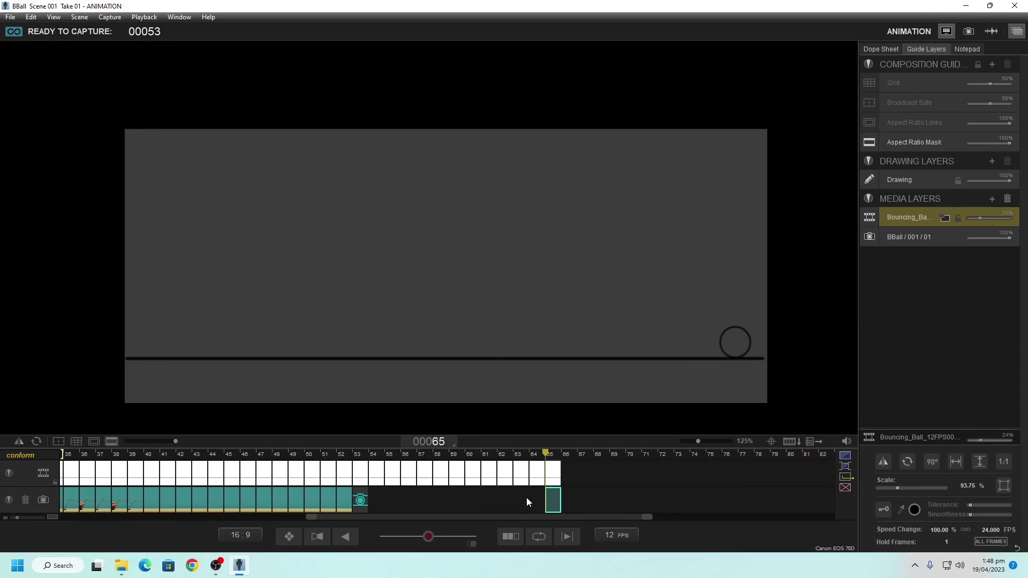
left_click(366, 500)
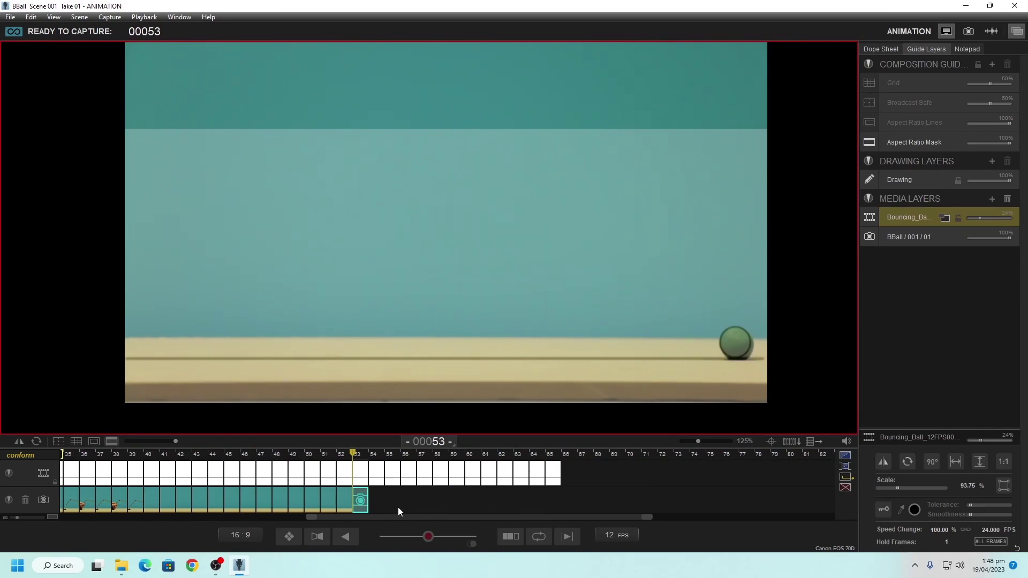
left_click(349, 500)
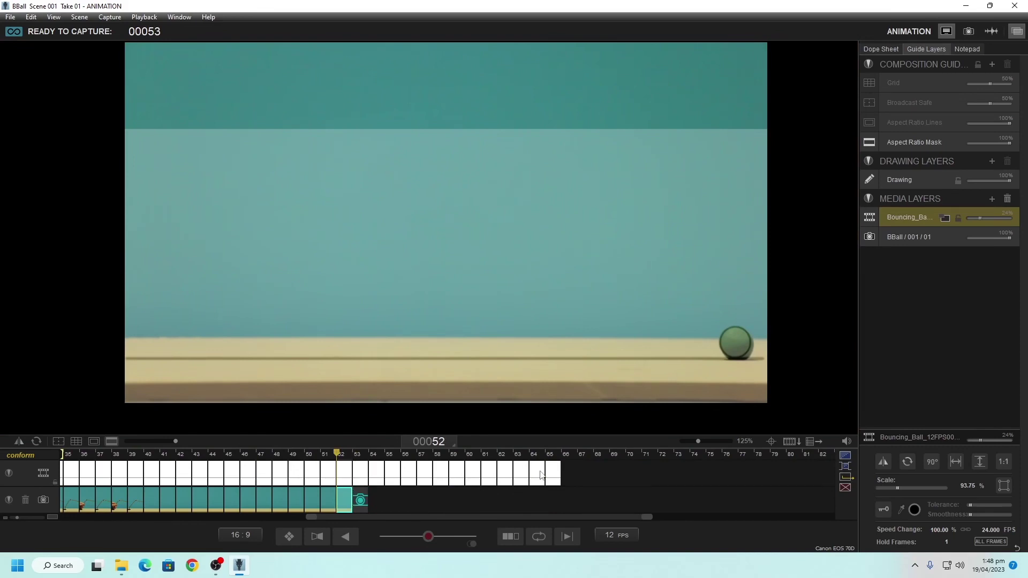
right_click(343, 509)
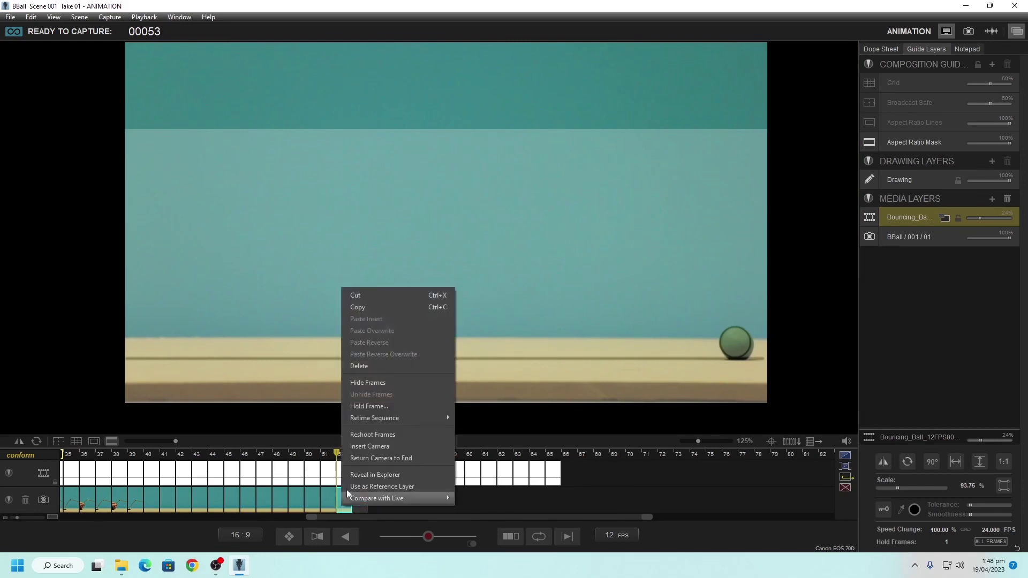
left_click(375, 405)
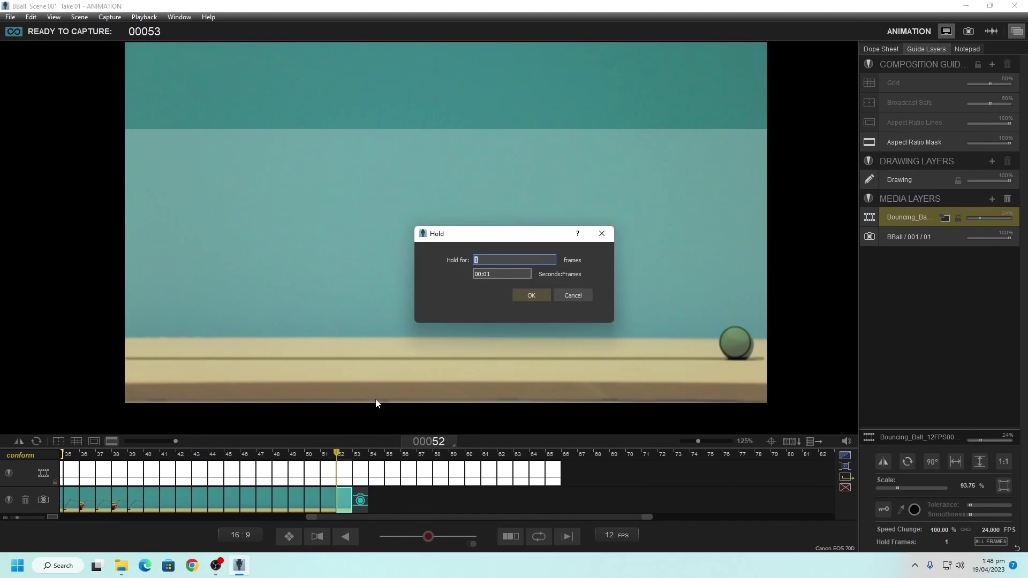
key("Return")
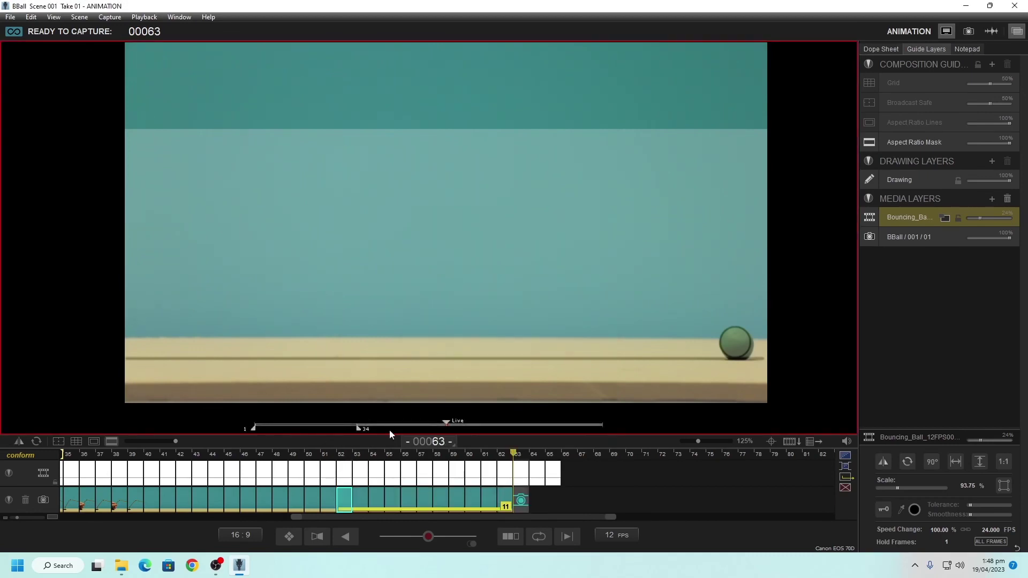
key("ctrl+z")
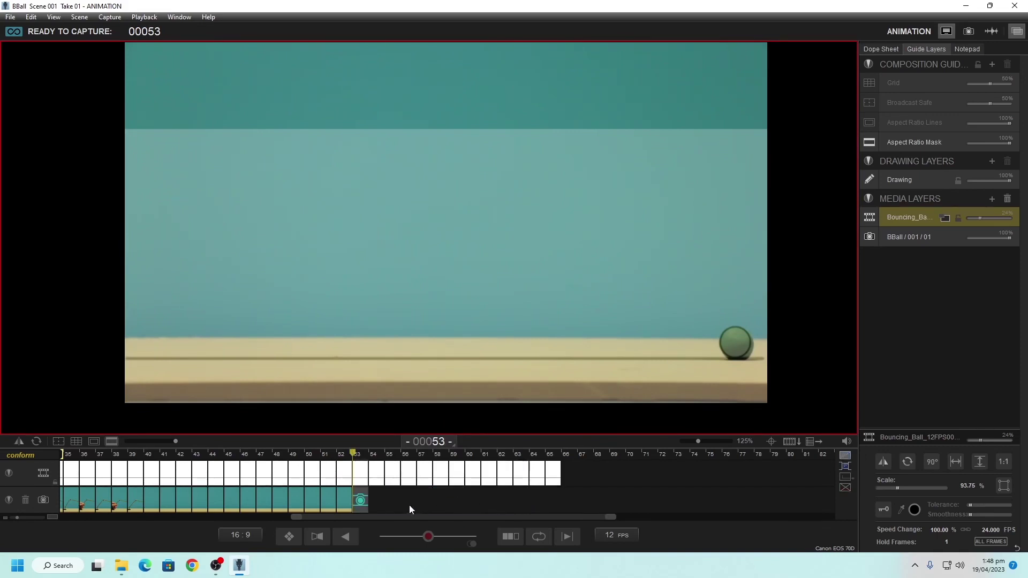
- Hold frame 52 for 13 frames, and review the take with the play direction set to forward
right_click(345, 505)
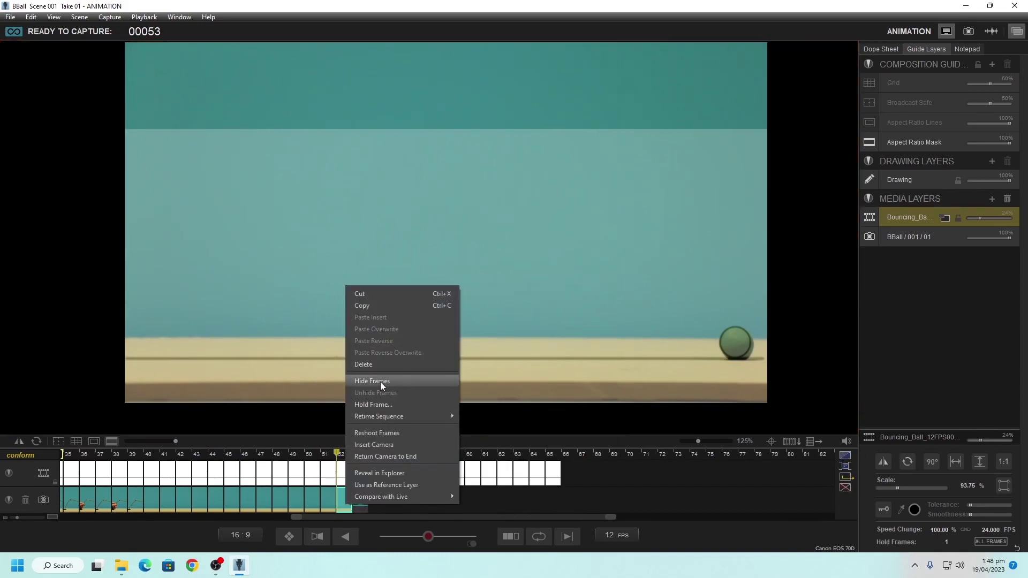
left_click(385, 403)
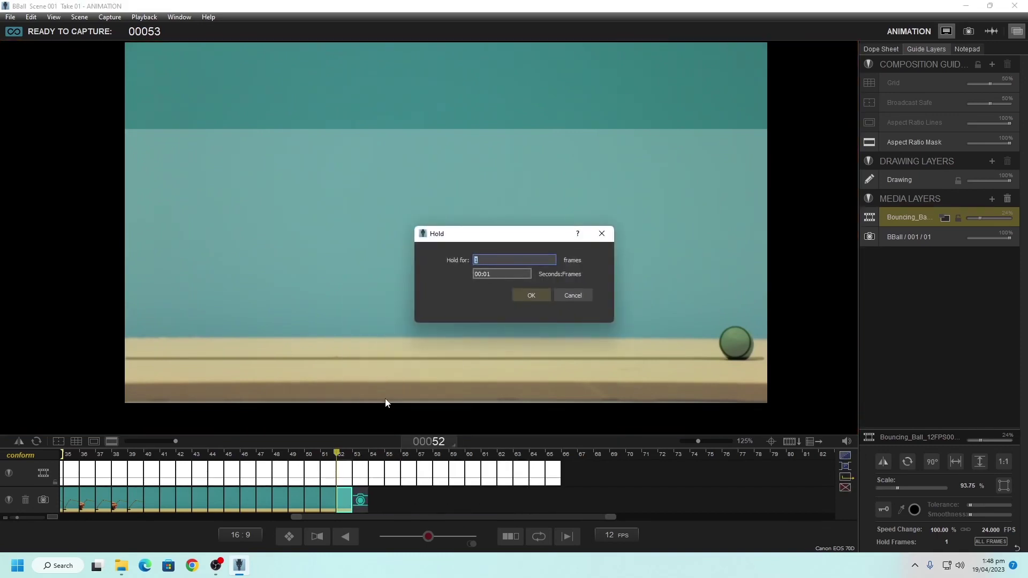
key("Return")
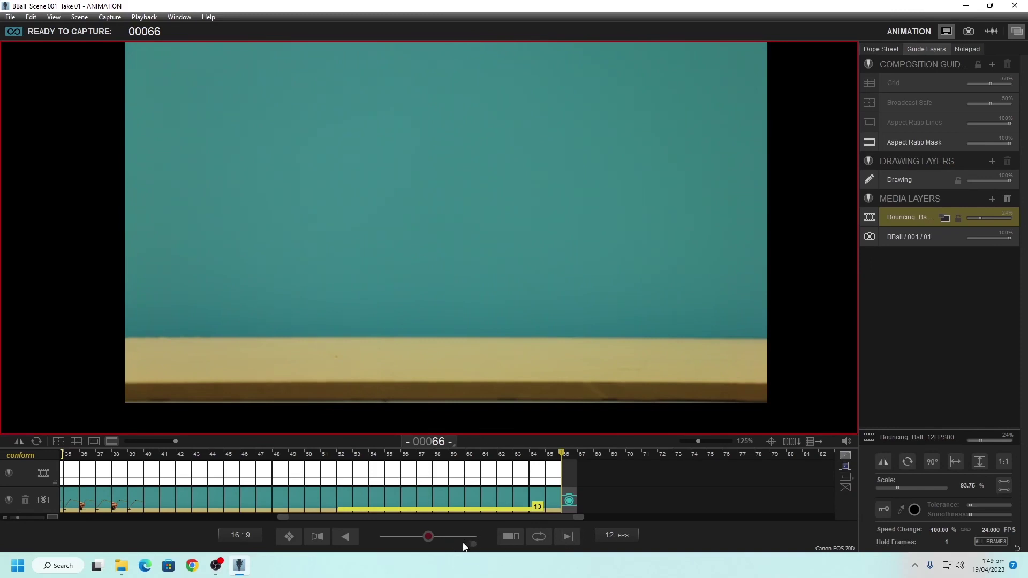
left_click(343, 537)
left_click(345, 537)
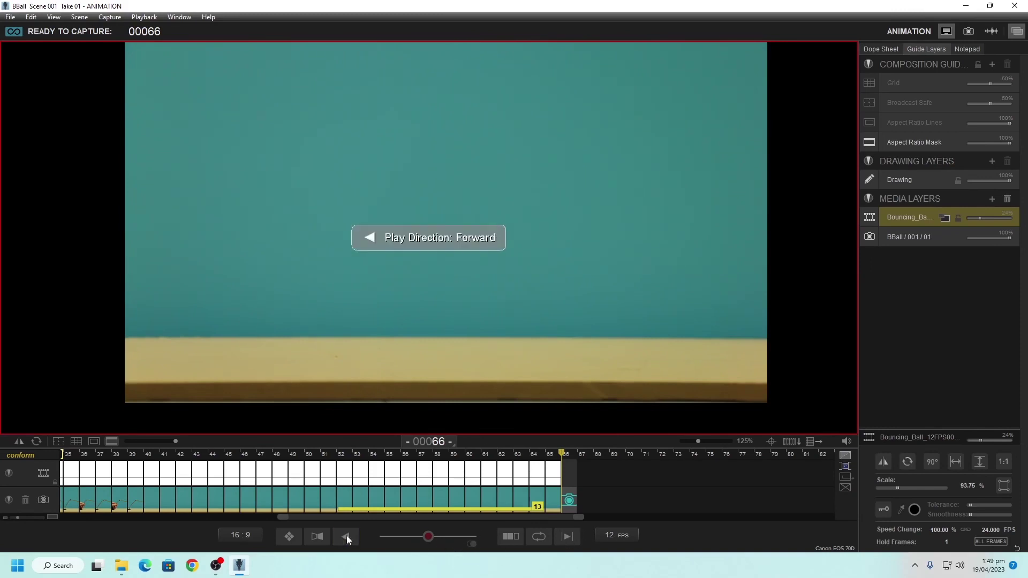
left_click(563, 534)
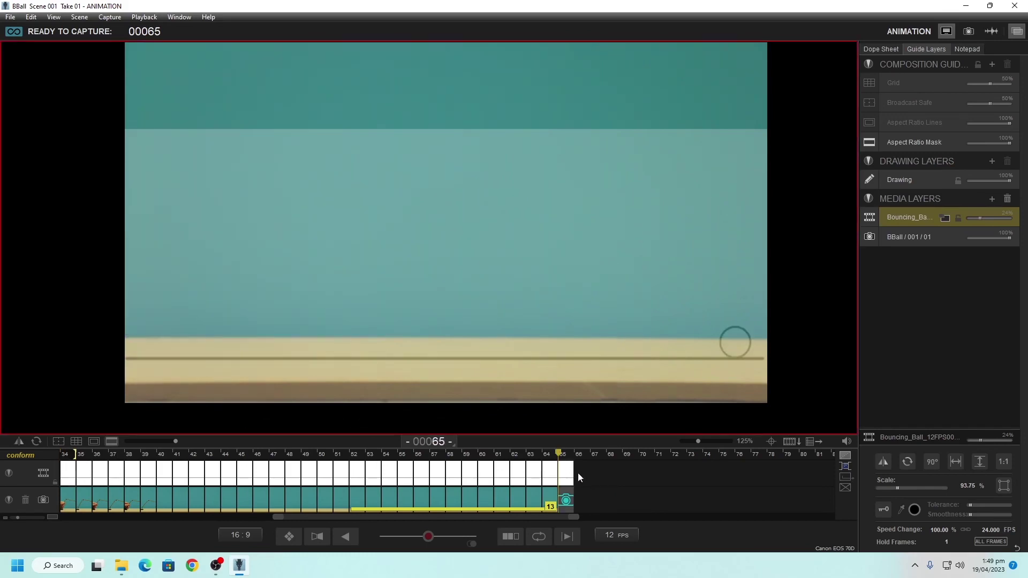
- Delete the held frames after frame 52 and play back the shortened take
left_click(521, 457)
left_click_drag(520, 457, 390, 446)
key("Delete")
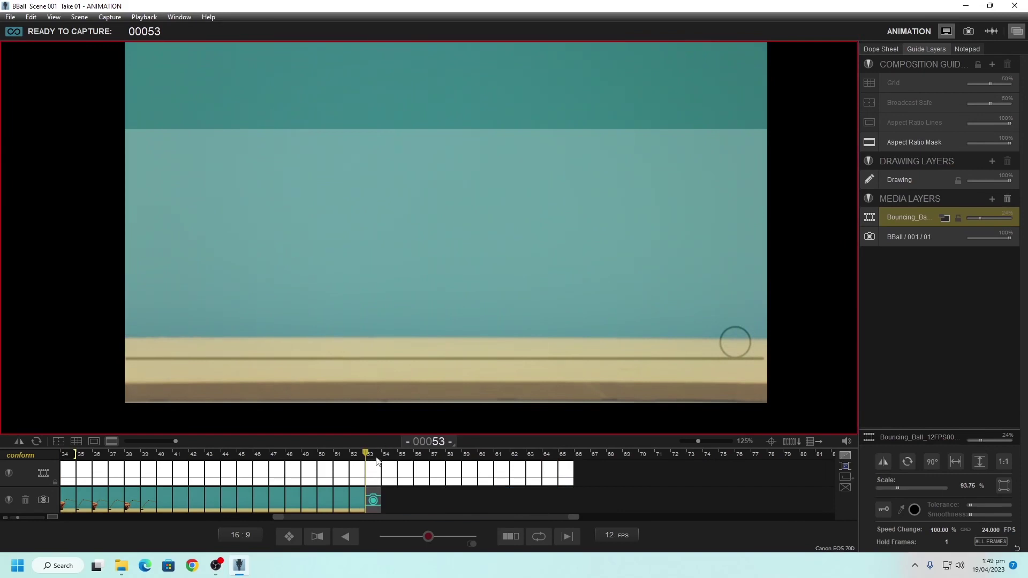
key("Delete")
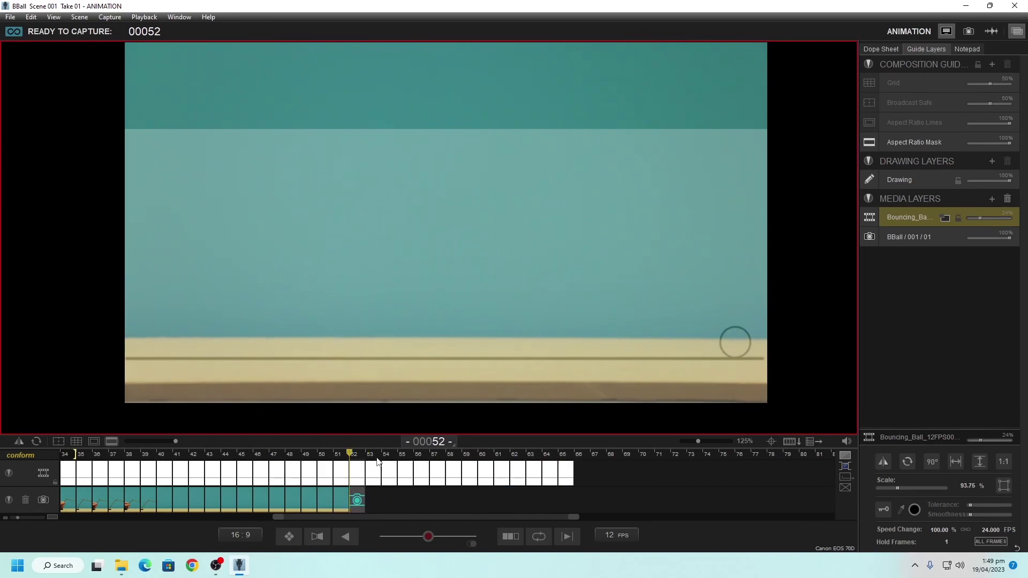
key("Return")
key("0")
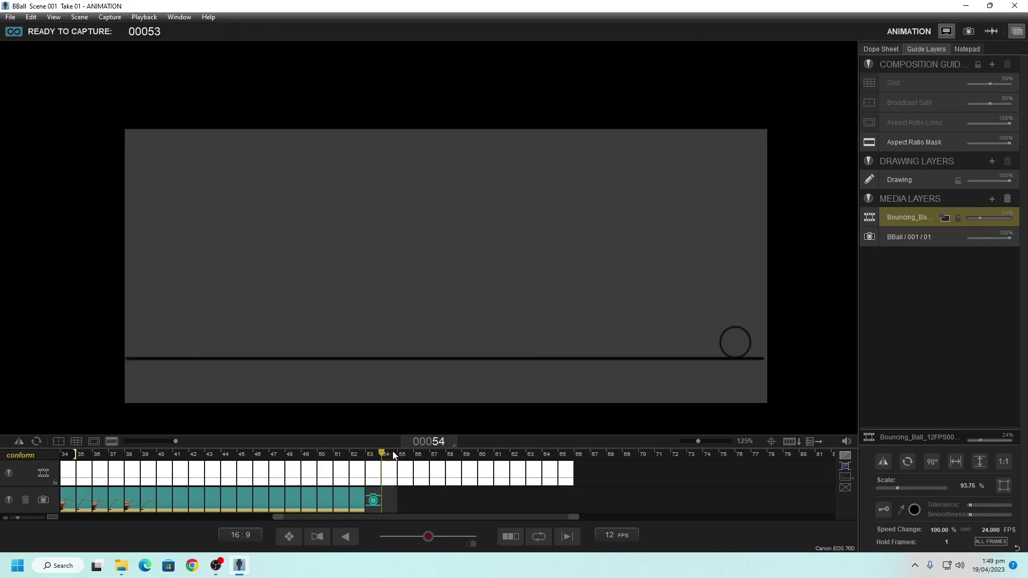
- Extend the end of the playback range to frame 52, and delete the extra captured frame 53
mouse_move(373, 456)
left_mouse_down()
mouse_move(132, 435)
mouse_move(223, 441)
mouse_move(143, 446)
mouse_move(158, 442)
left_mouse_up()
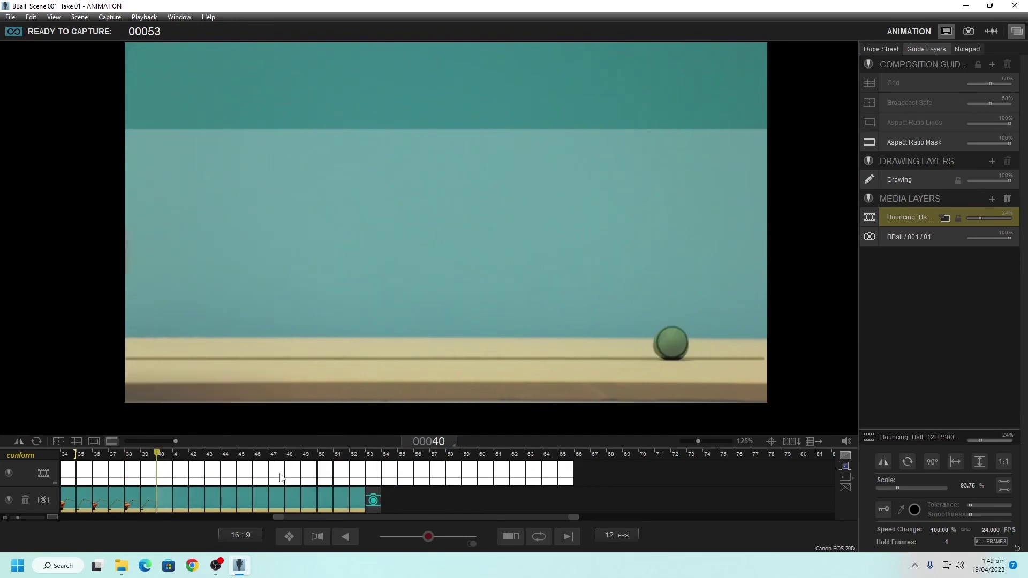
left_click(350, 537)
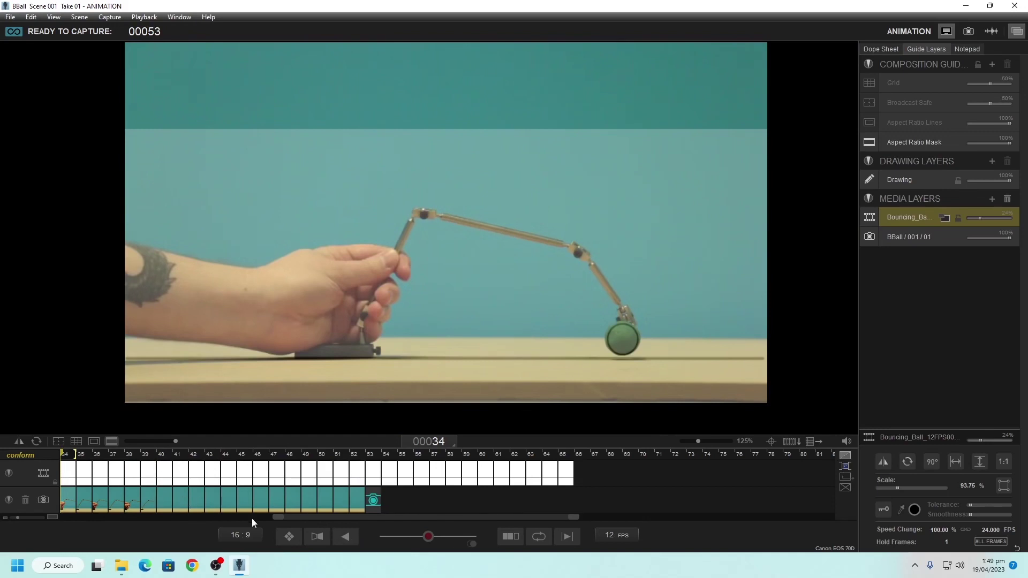
left_click_drag(280, 517, 235, 516)
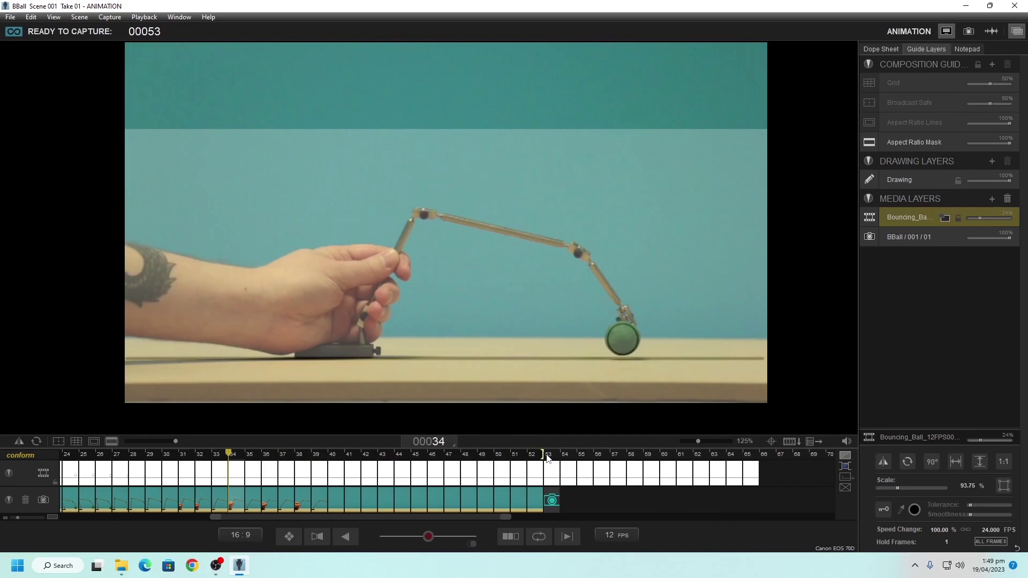
key("Return")
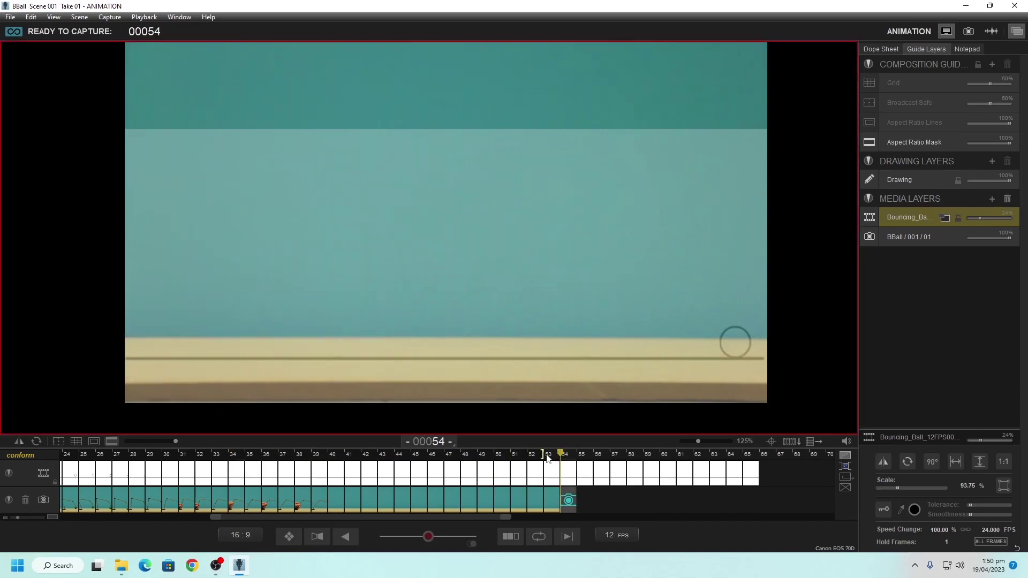
key("Delete")
left_click(539, 455)
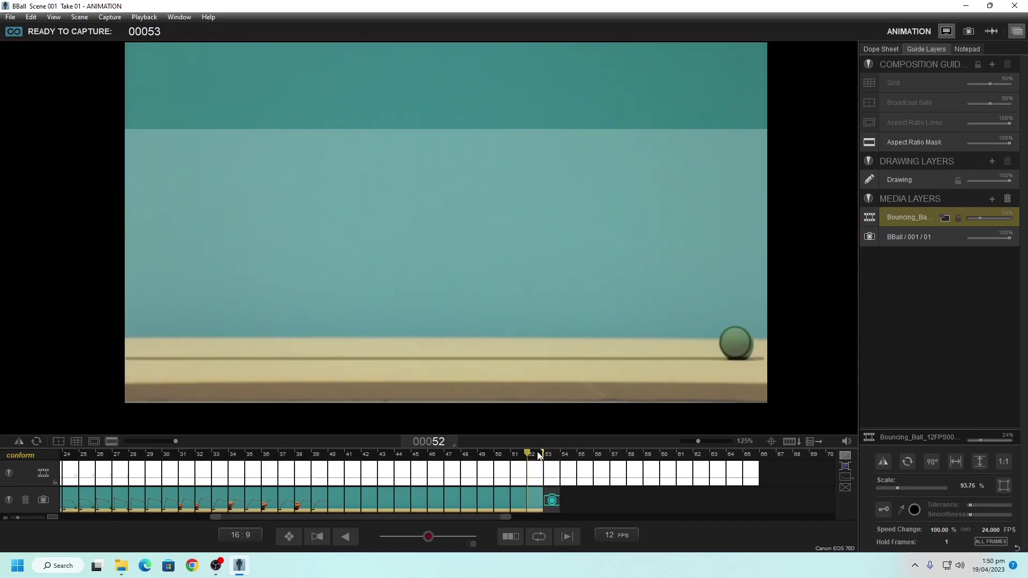
key("0")
- Hold frame 52 for 13 frames, and capture the empty set as frame 65
right_click(538, 500)
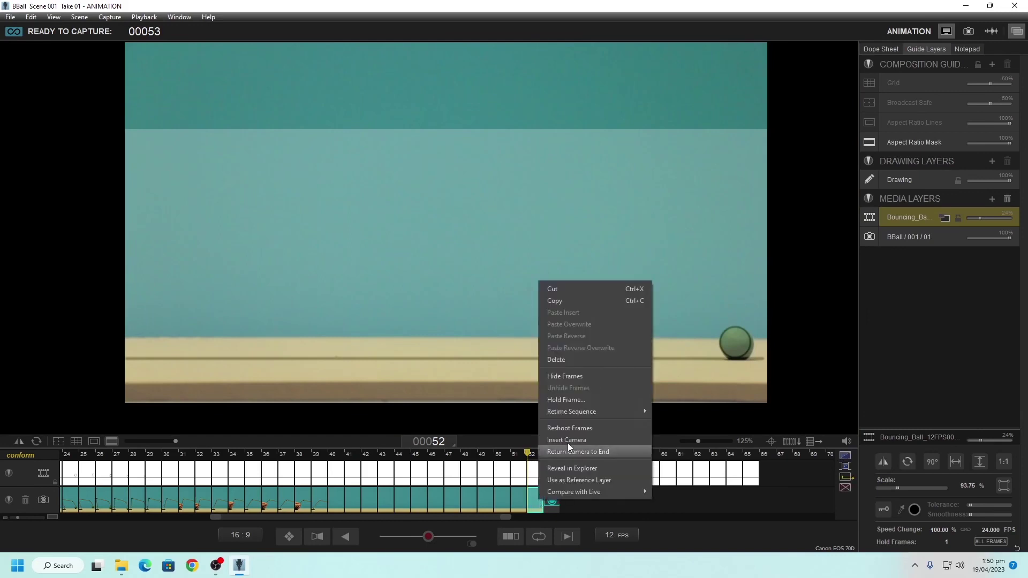
left_click(568, 402)
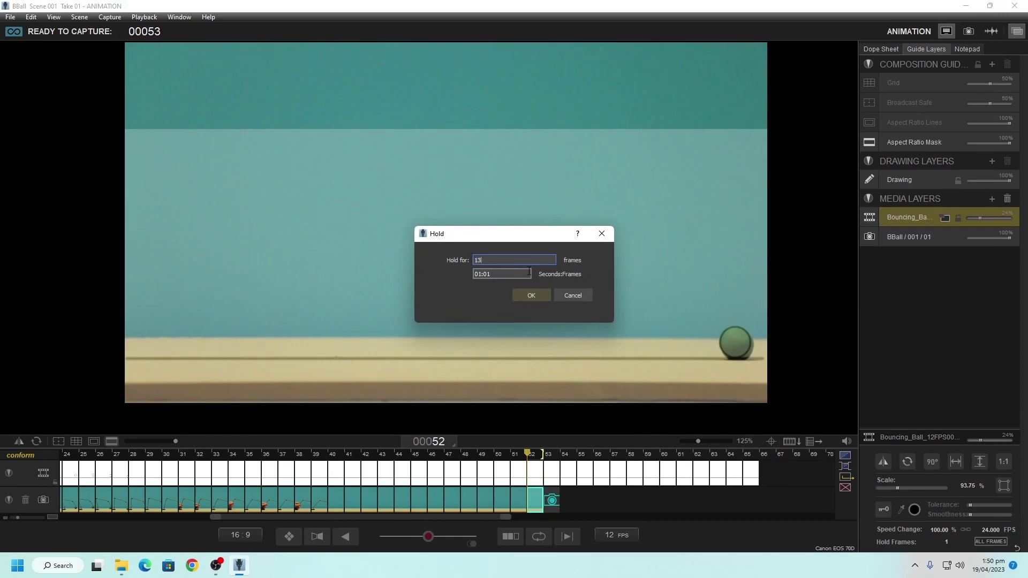
key("Return")
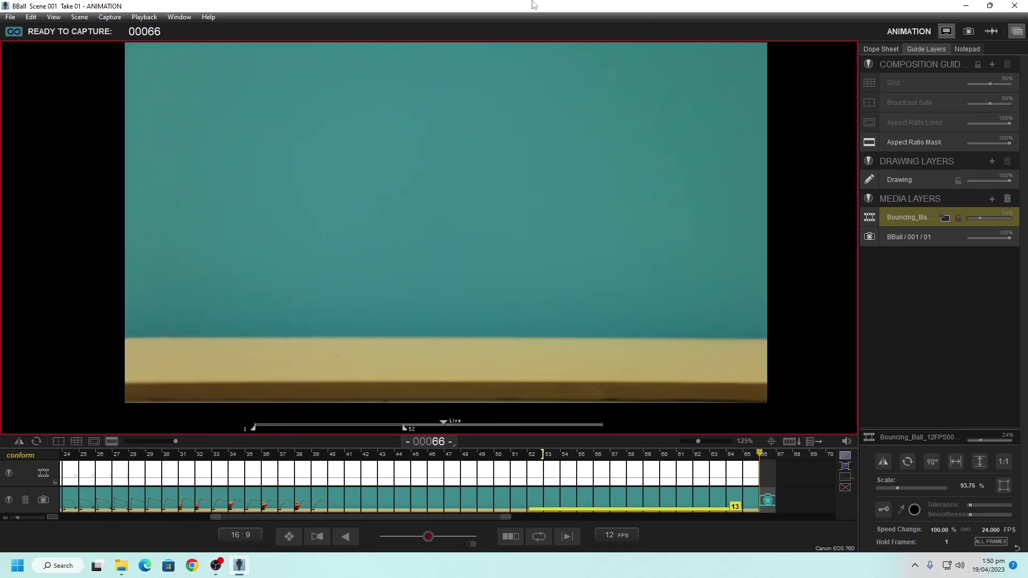
left_click(13, 18)
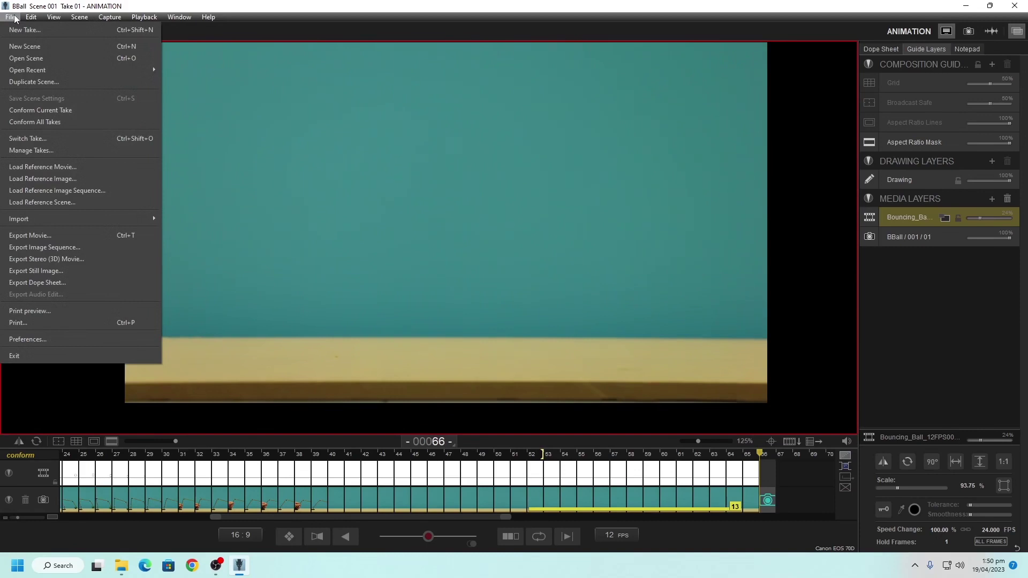
left_click(13, 18)
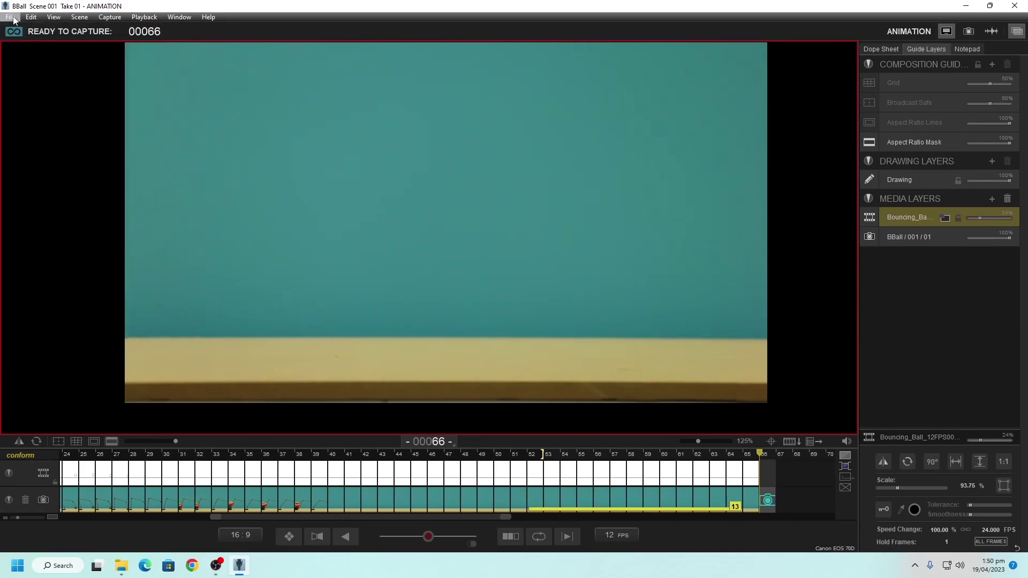
left_click(8, 18)
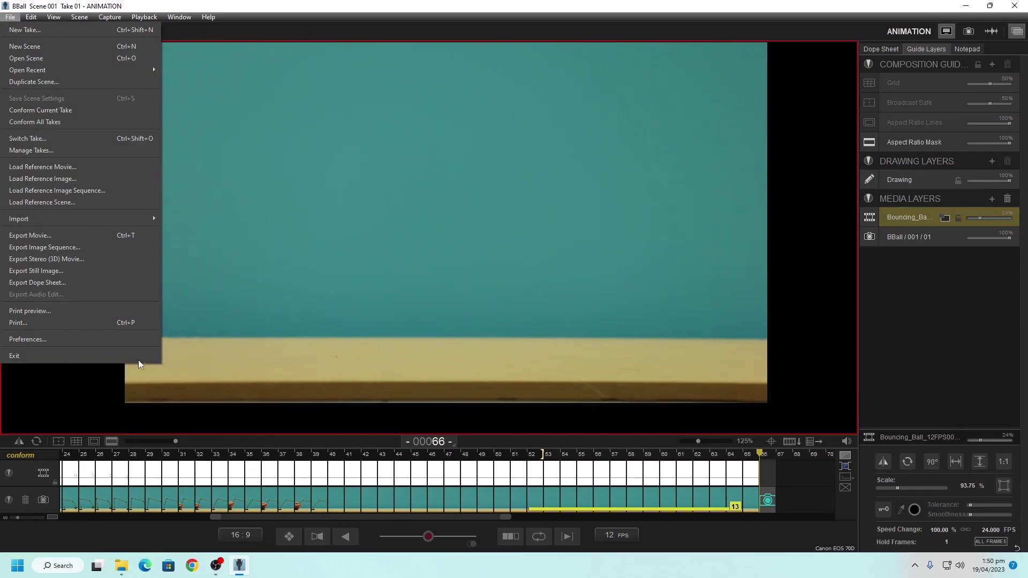
- Switch to File Explorer and open the BBall_001.dgn scene folder inside the DF folder on the personal desktop
left_click(122, 566)
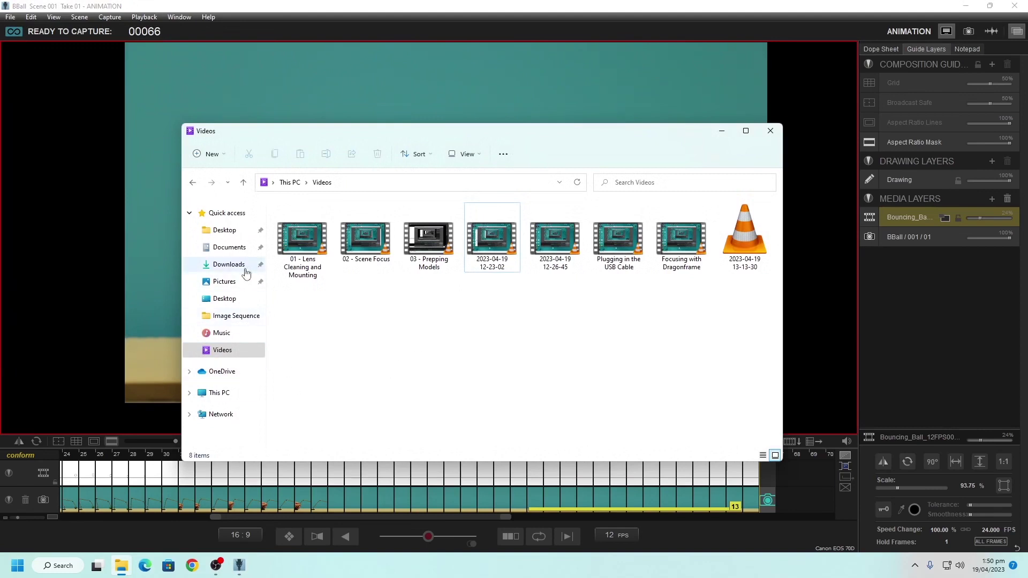
left_click(226, 230)
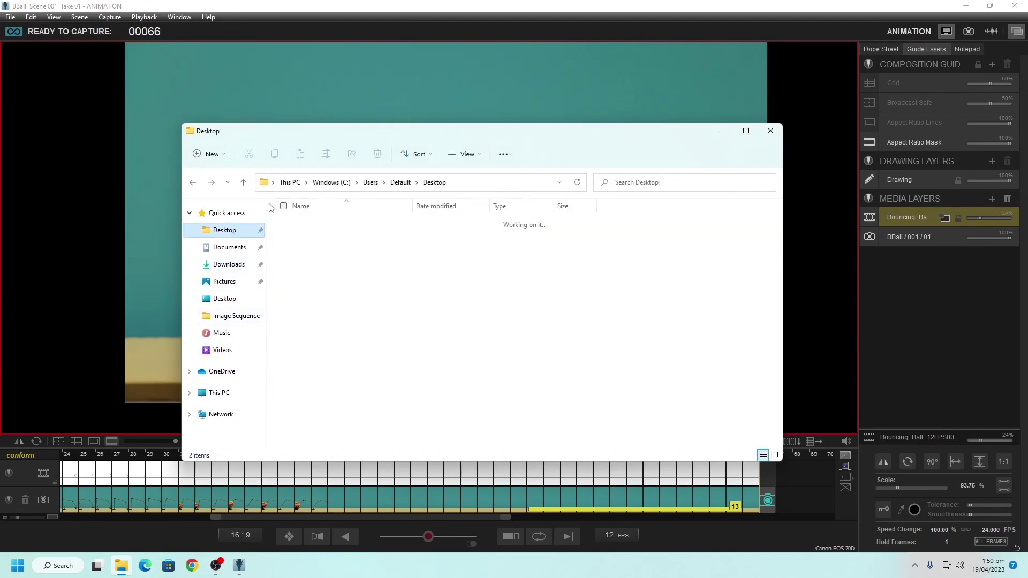
left_click(370, 182)
double_click(310, 304)
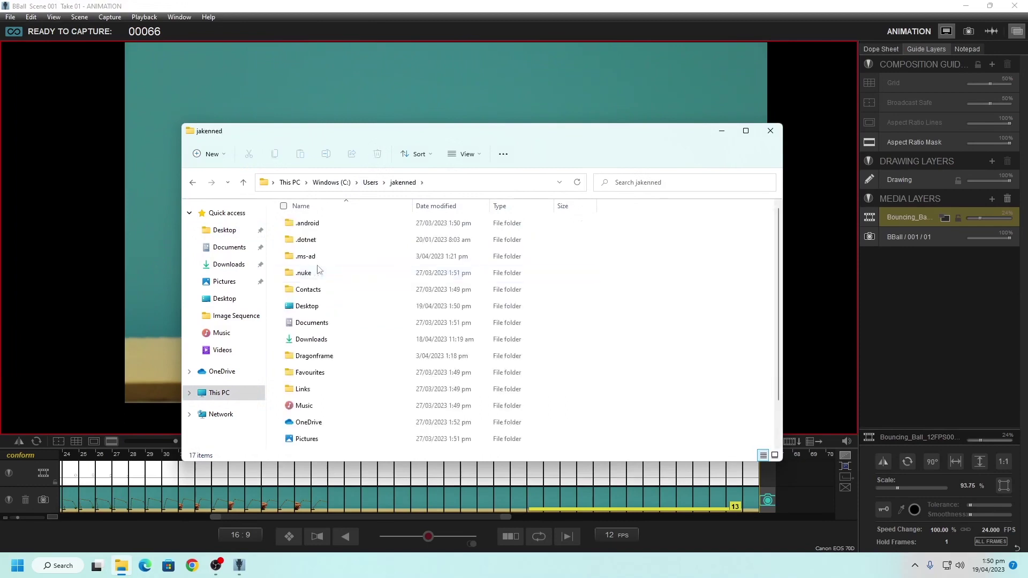
scroll(311, 334, "down", 2)
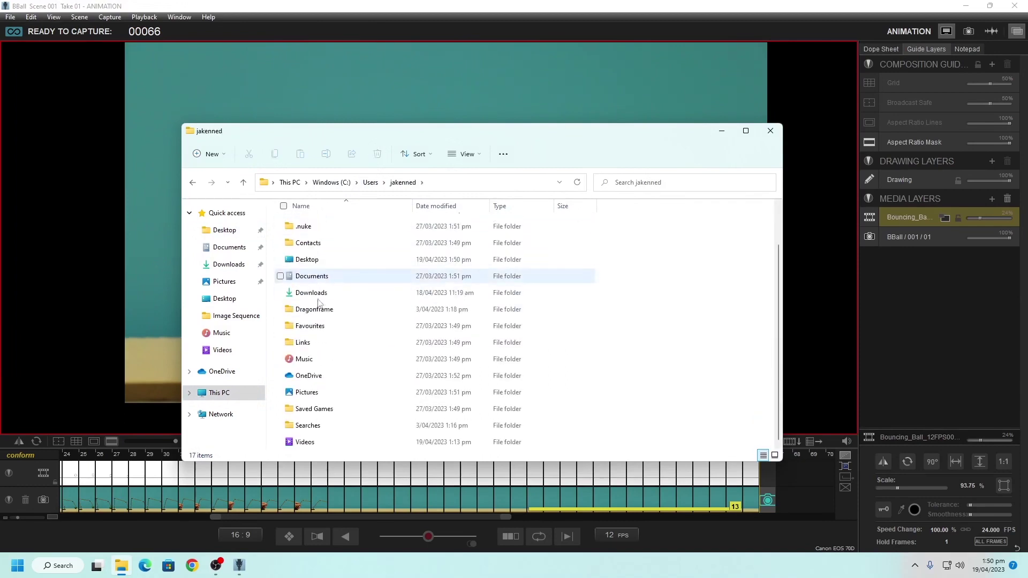
double_click(314, 309)
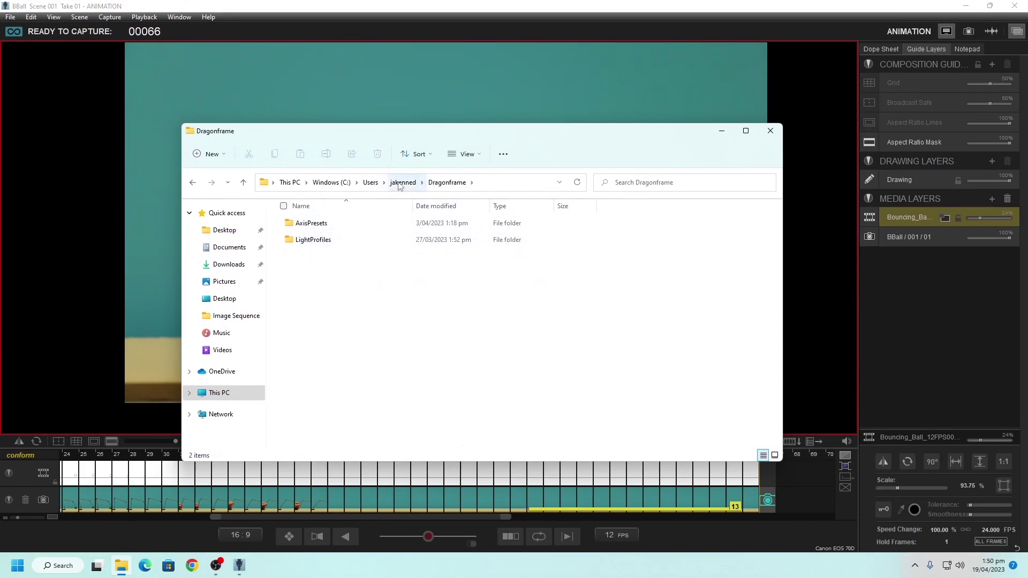
left_click(399, 183)
double_click(292, 307)
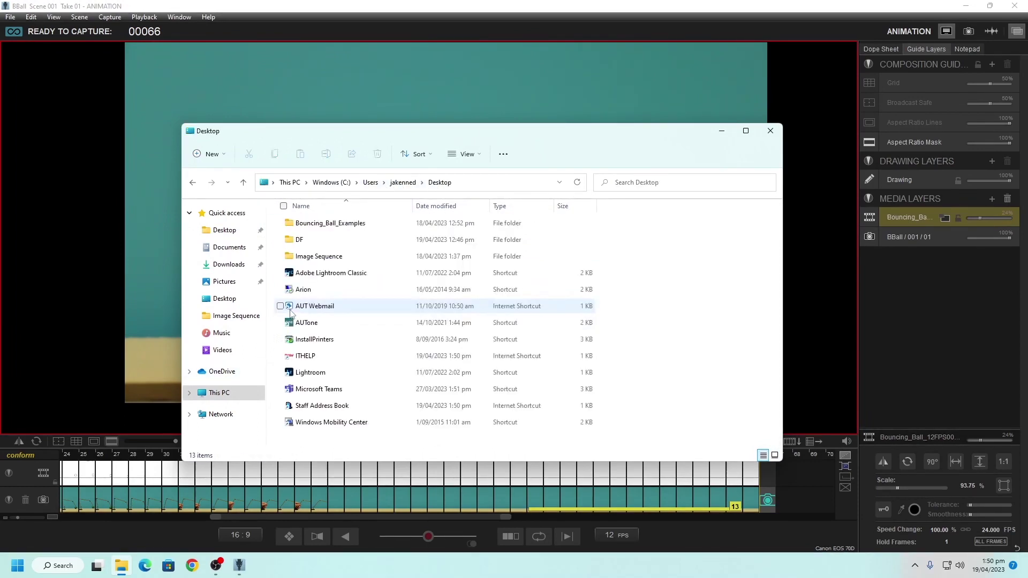
double_click(297, 240)
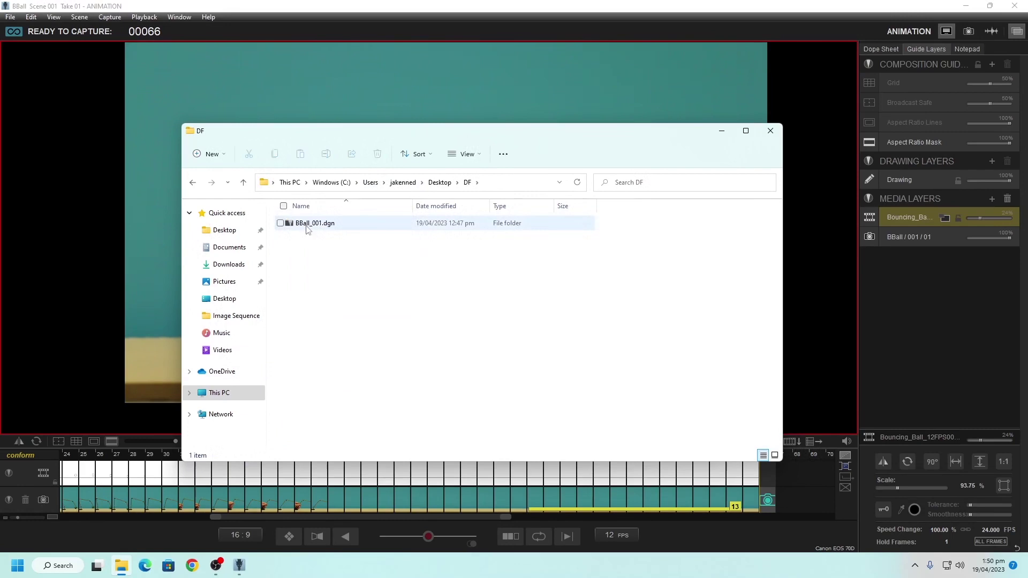
double_click(307, 229)
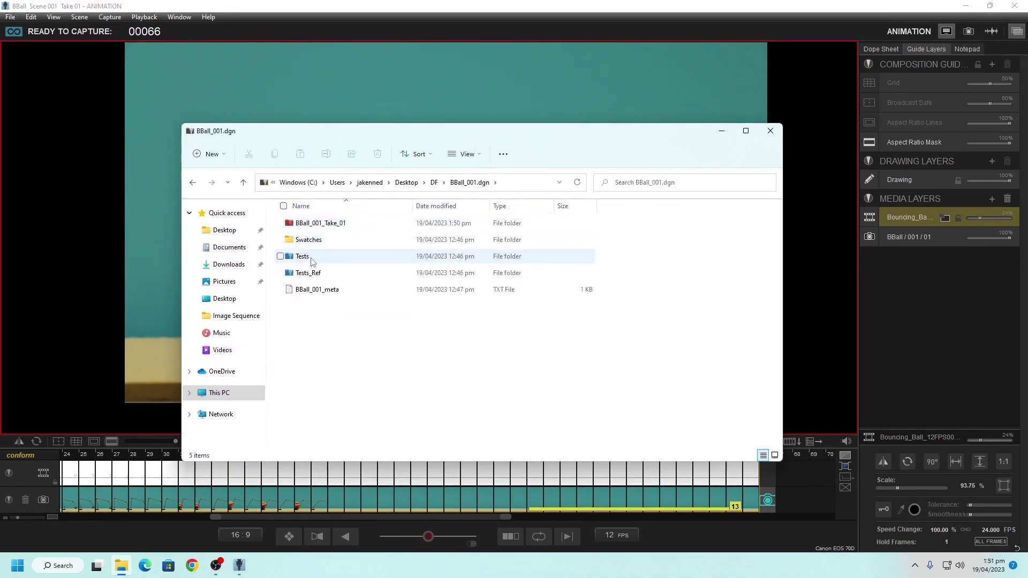
- Open the BBall_001_01_X1 image folder inside BBall_001_Take_01, look through the captured frames, and close File Explorer
double_click(314, 225)
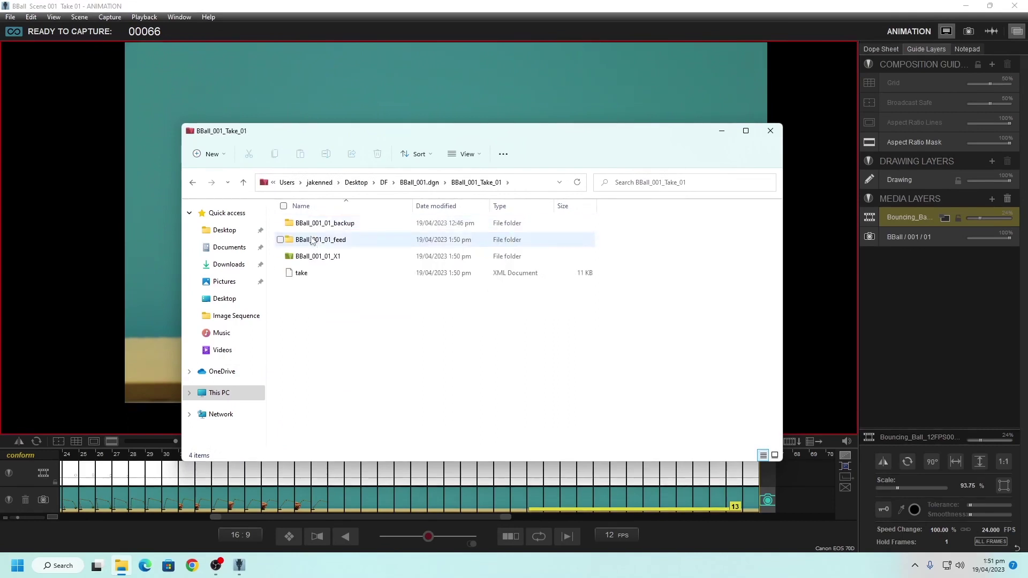
double_click(314, 256)
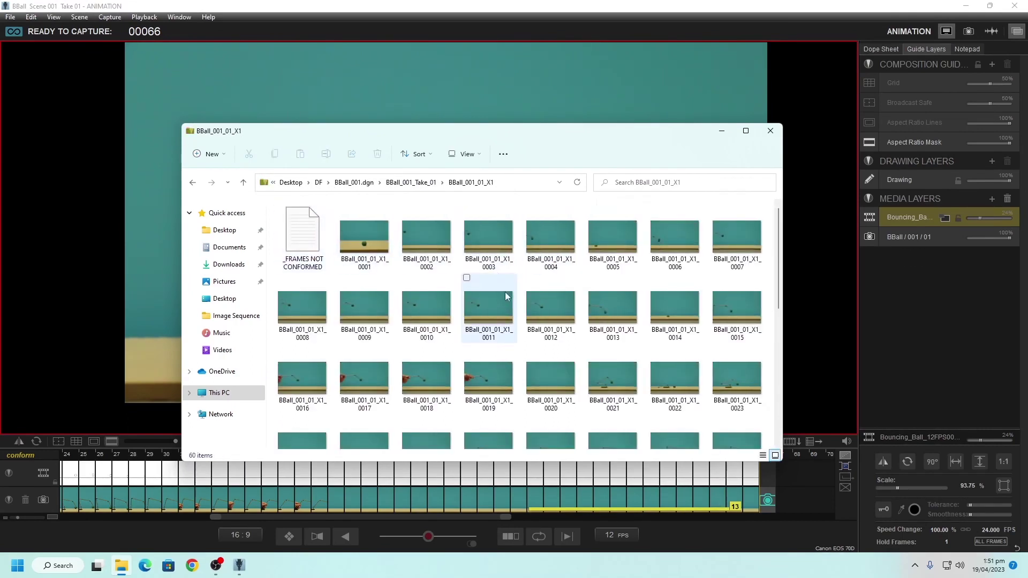
scroll(501, 301, "down", 3)
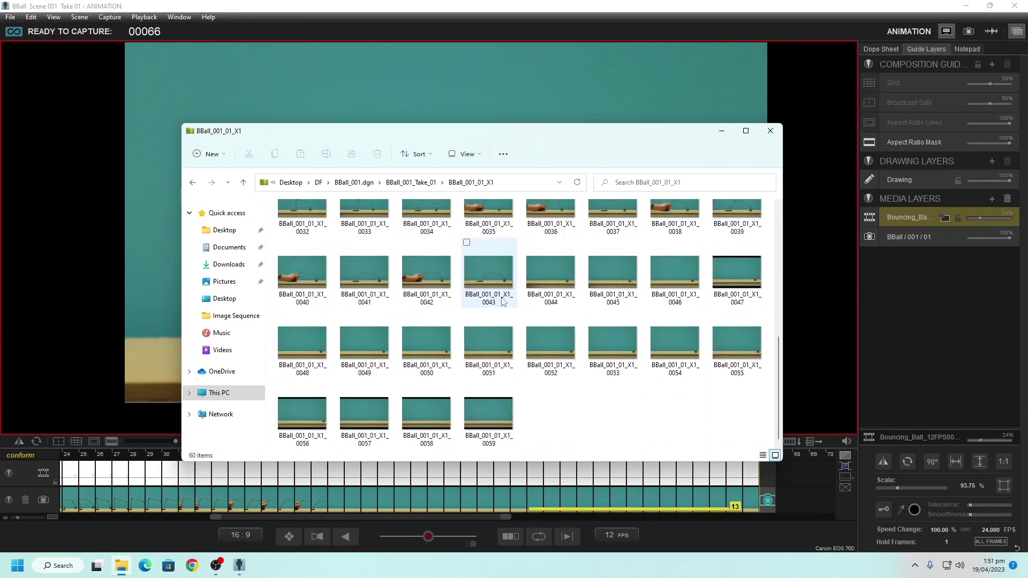
scroll(501, 300, "up", 3)
scroll(501, 297, "down", 2)
scroll(501, 297, "up", 2)
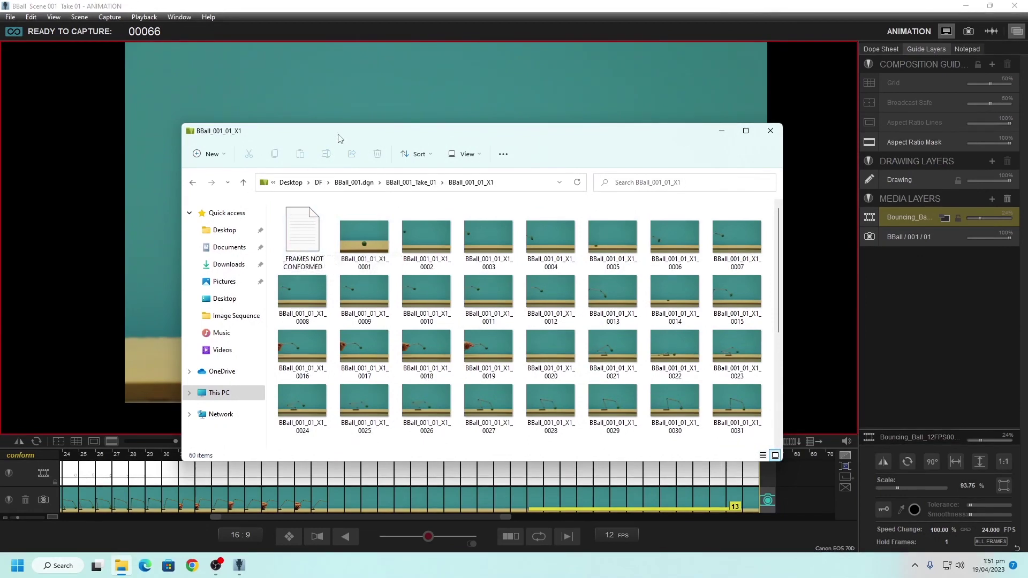
left_click(771, 125)
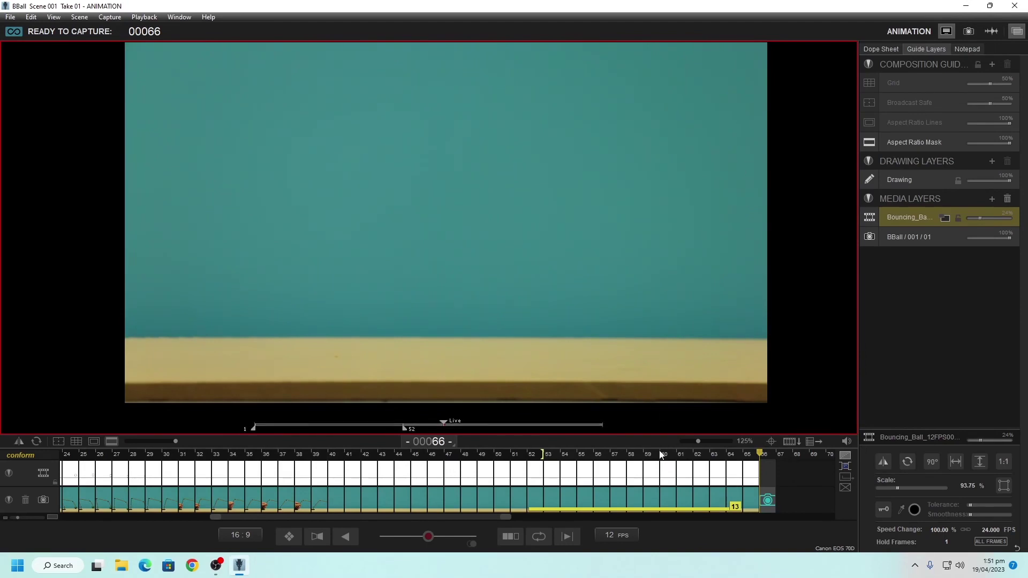
- Set the bouncing-ball reference video layer to 12 FPS and 0% opacity, and play back the take
left_click(990, 530)
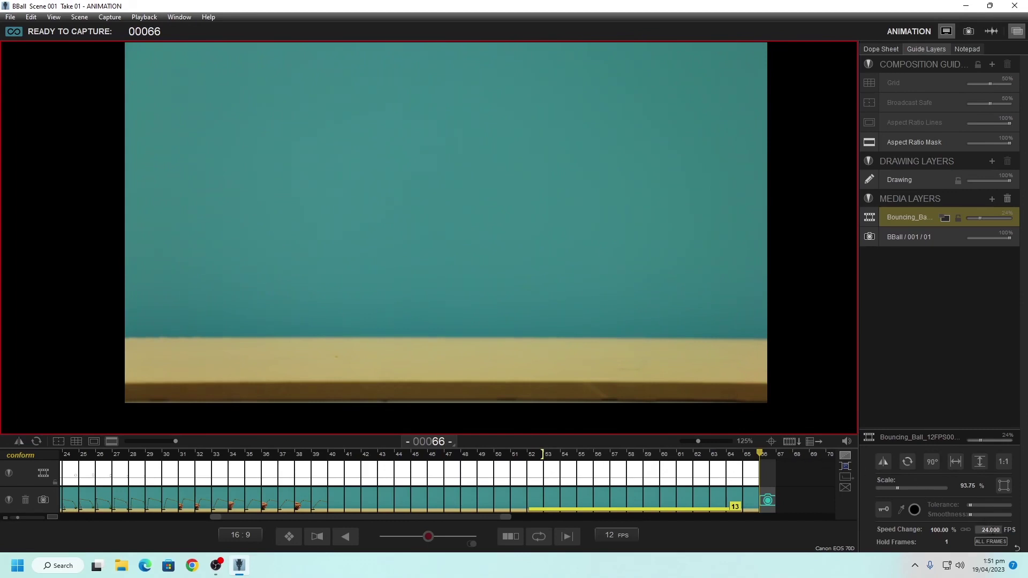
double_click(991, 529)
type("12")
key("Return")
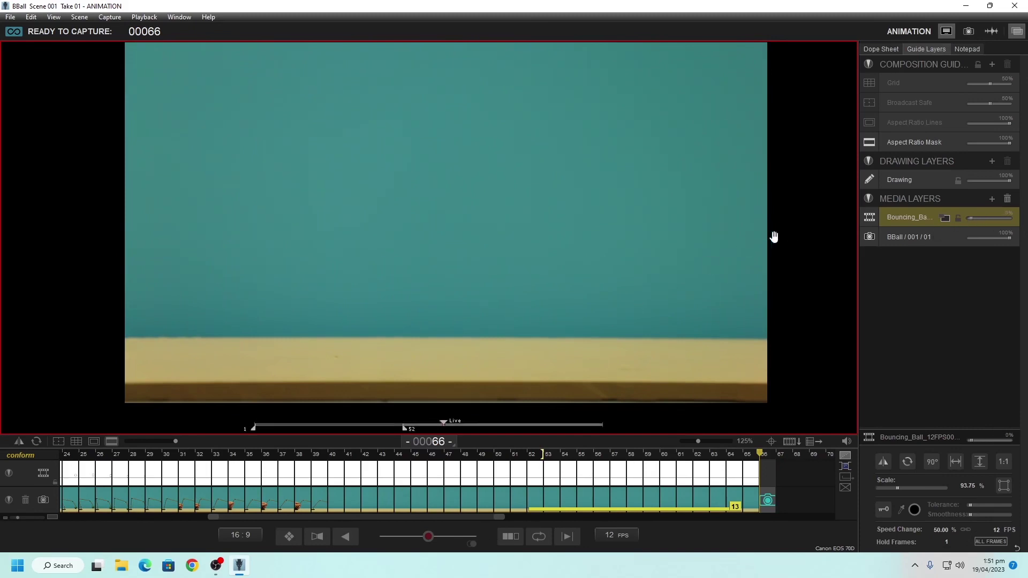
key("0")
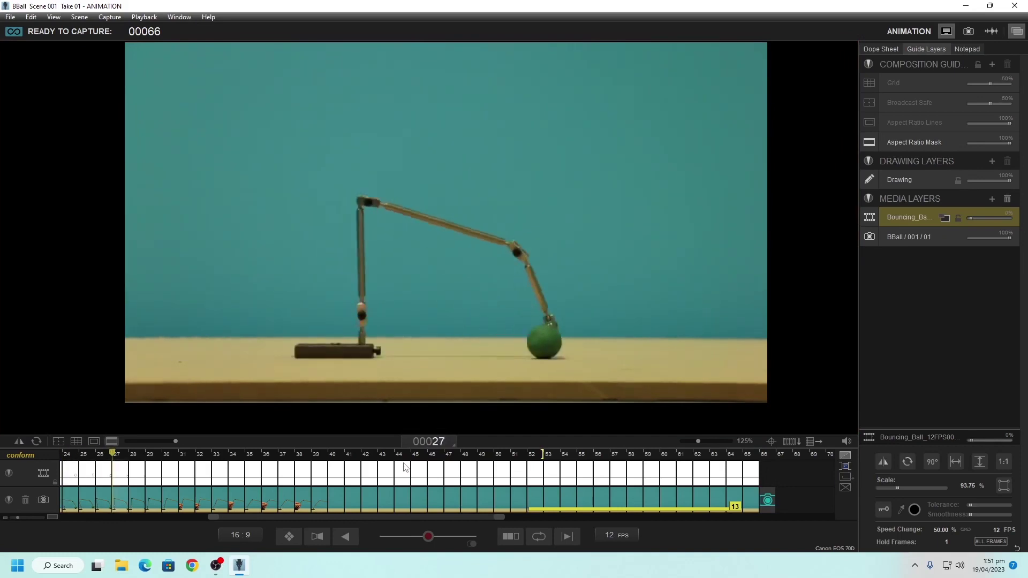
key("0")
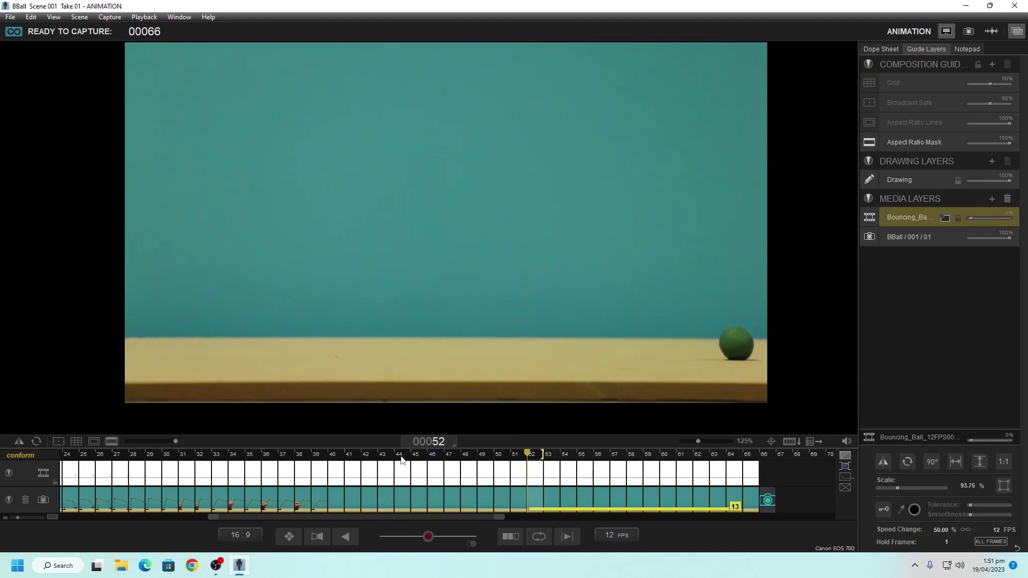